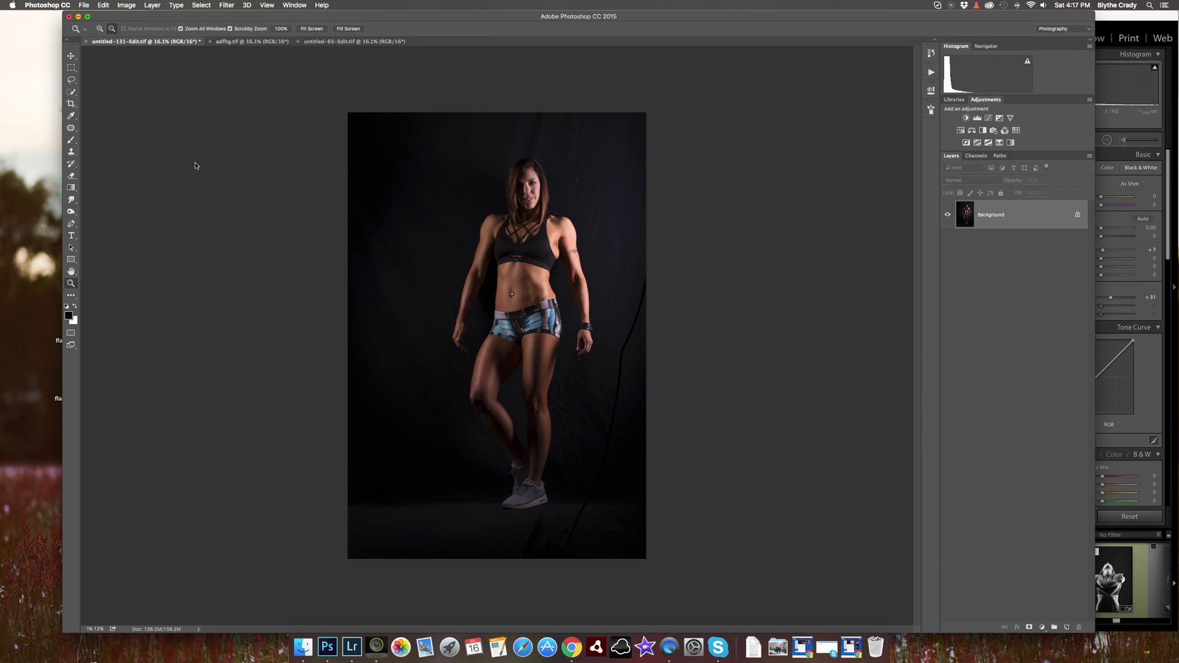
Maximize Photoshop to full screen and zoom in and out to inspect the backdrop wrinkles
{"action": "key", "text": "super+alt+f"}
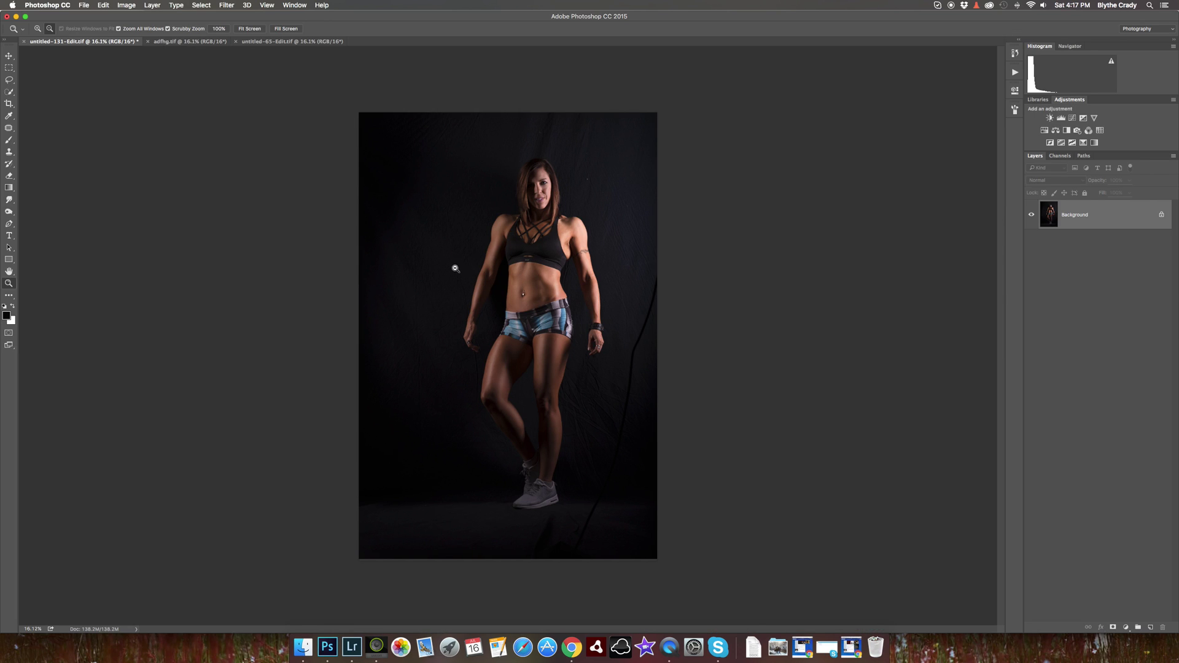
{"action": "key", "text": "XF86AudioRaiseVolume"}
{"action": "left_click_drag", "start_coordinate": [542, 196], "coordinate": [538, 224]}
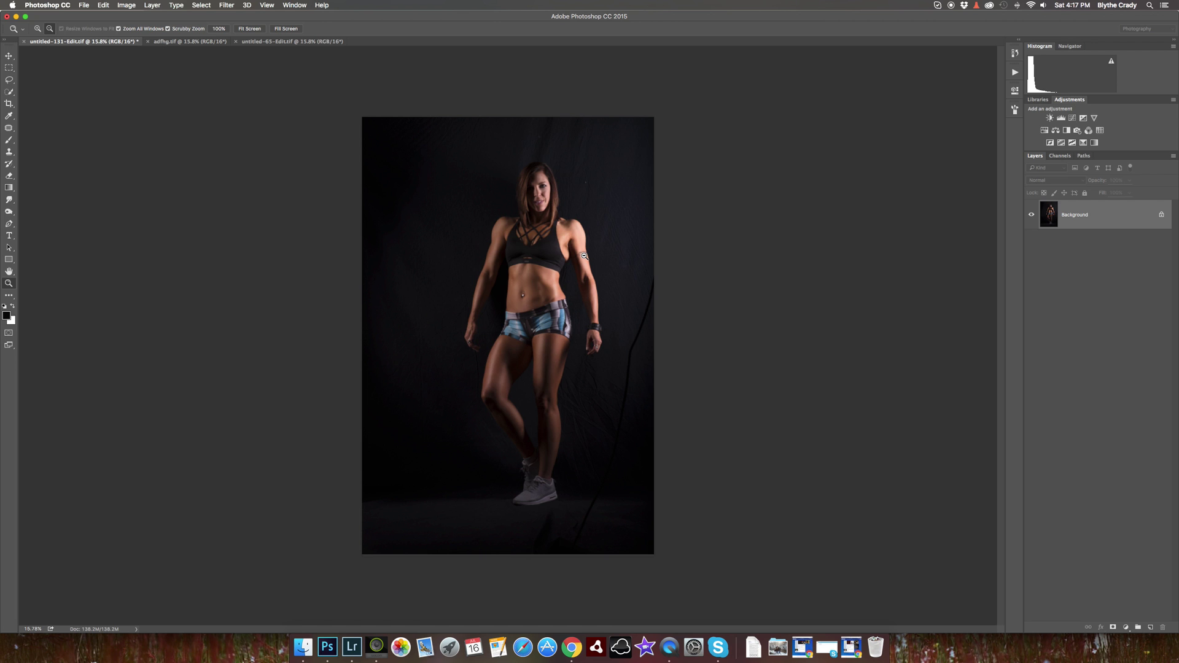
{"action": "mouse_move", "coordinate": [539, 240]}
{"action": "left_mouse_down"}
{"action": "mouse_move", "coordinate": [582, 229]}
{"action": "mouse_move", "coordinate": [568, 242]}
{"action": "left_mouse_up"}
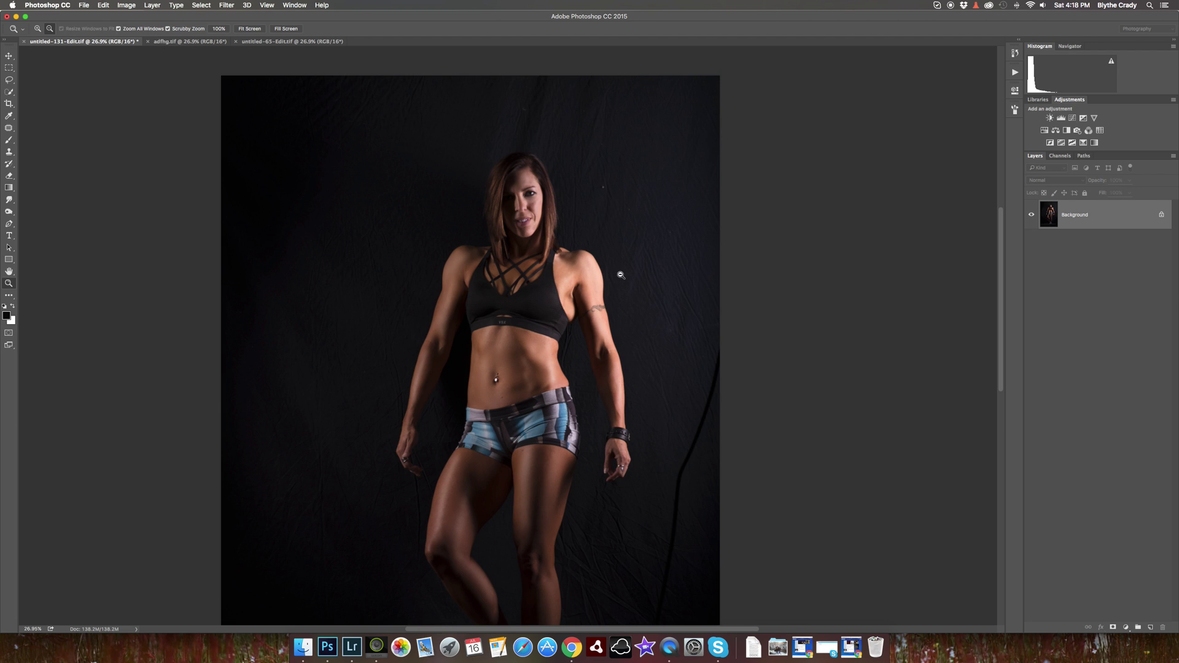
{"action": "left_click_drag", "start_coordinate": [621, 274], "coordinate": [526, 336]}
{"action": "left_click_drag", "start_coordinate": [605, 278], "coordinate": [604, 278]}
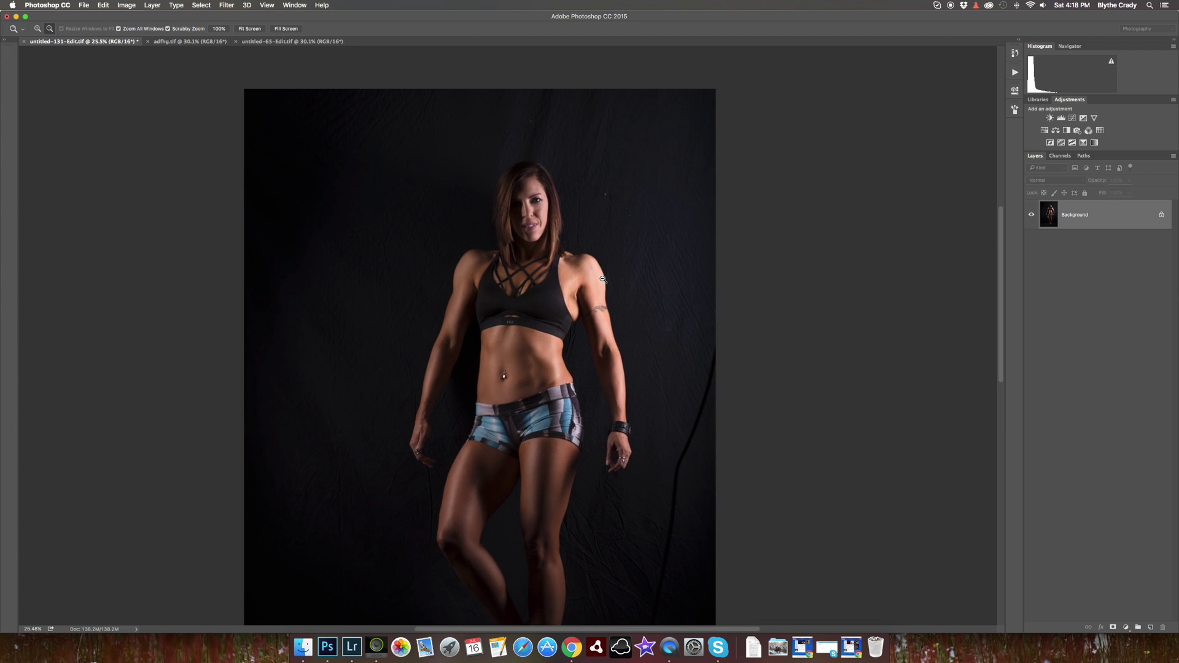
{"action": "mouse_move", "coordinate": [593, 218]}
{"action": "left_mouse_down"}
{"action": "mouse_move", "coordinate": [571, 227]}
{"action": "mouse_move", "coordinate": [612, 207]}
{"action": "left_mouse_up"}
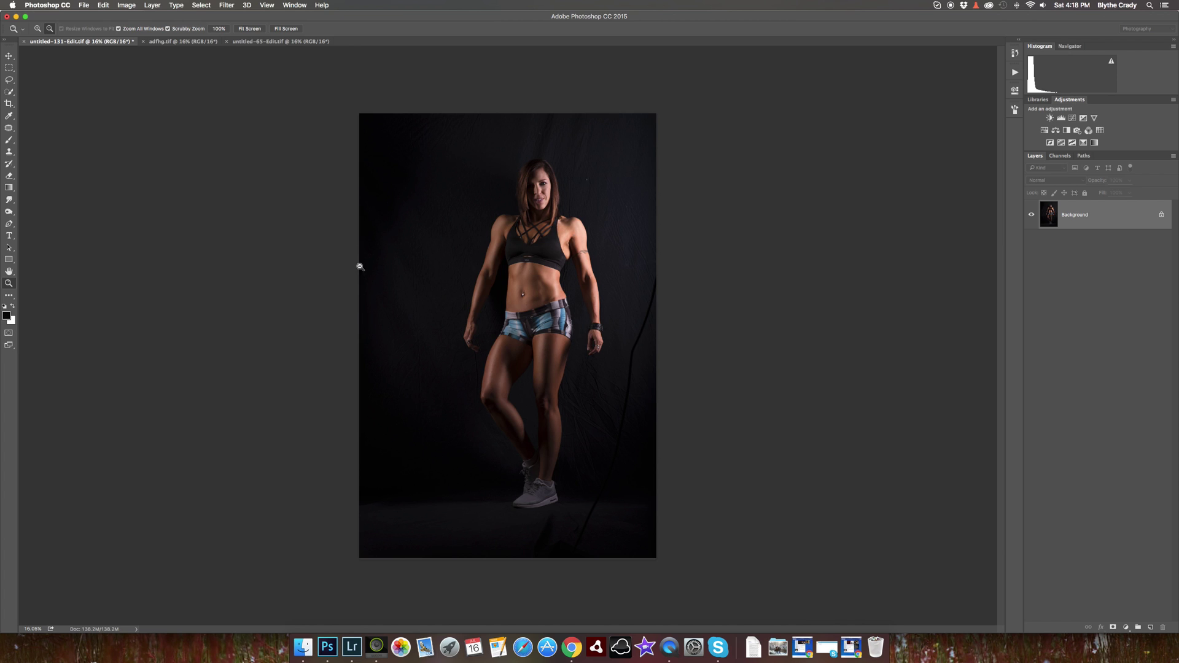
{"action": "left_click", "coordinate": [173, 41]}
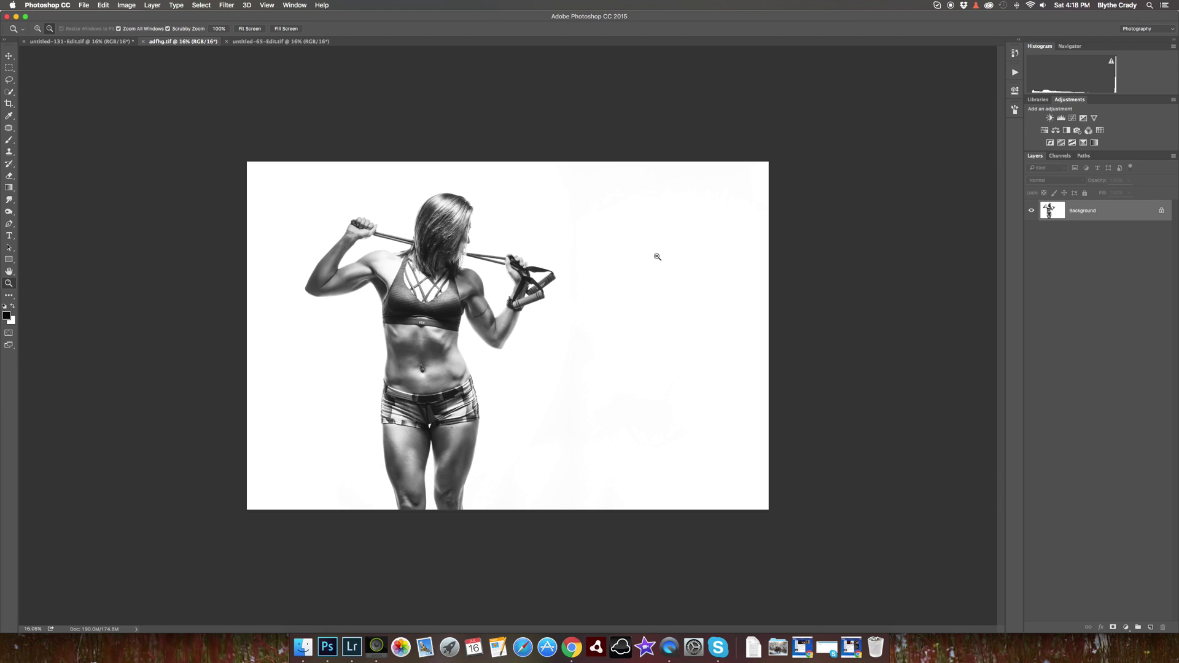
{"action": "left_click", "coordinate": [276, 42]}
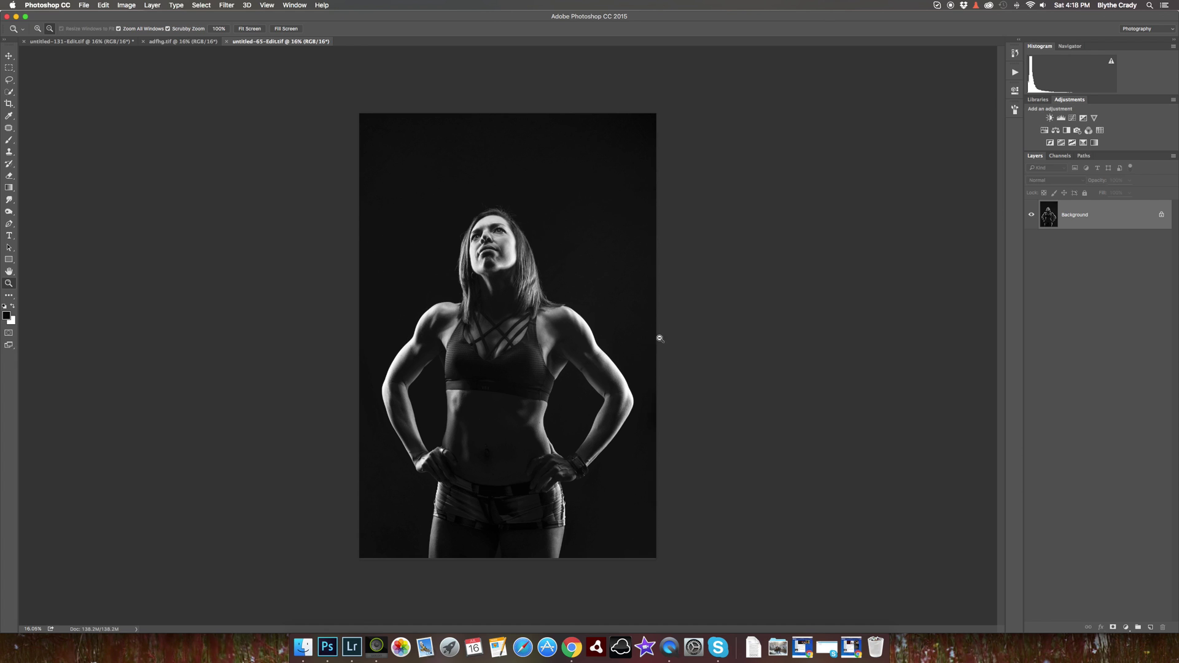
{"action": "left_click", "coordinate": [96, 41]}
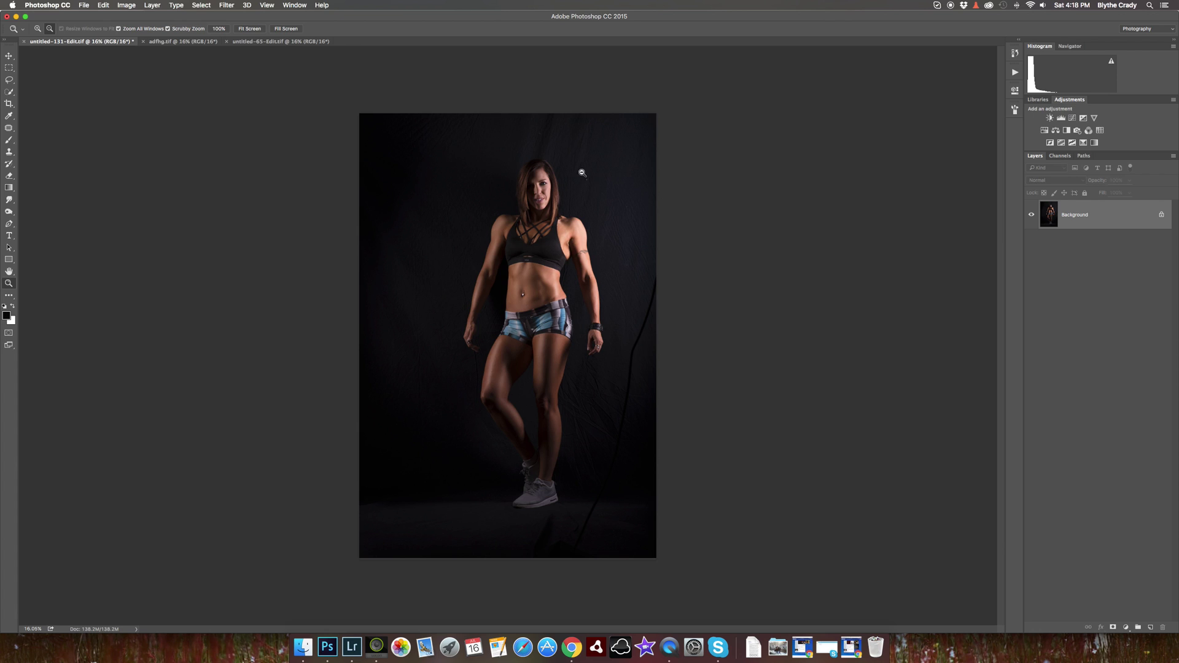
{"action": "left_click_drag", "start_coordinate": [595, 182], "coordinate": [653, 194]}
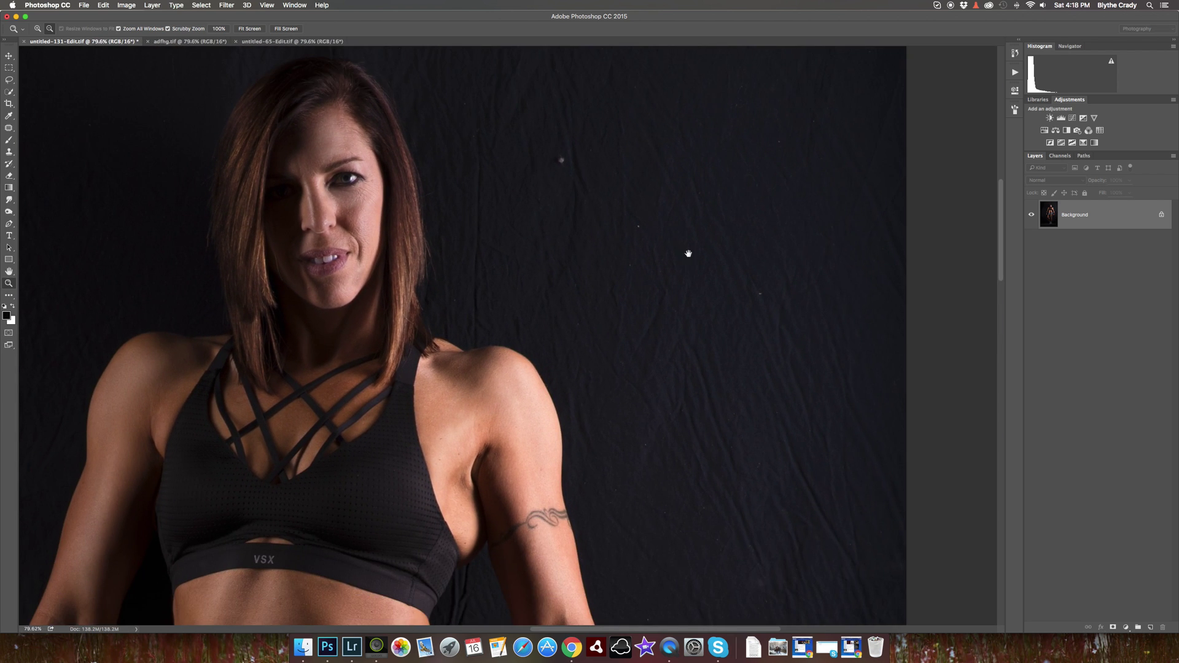
{"action": "left_click_drag", "start_coordinate": [687, 253], "coordinate": [595, 279]}
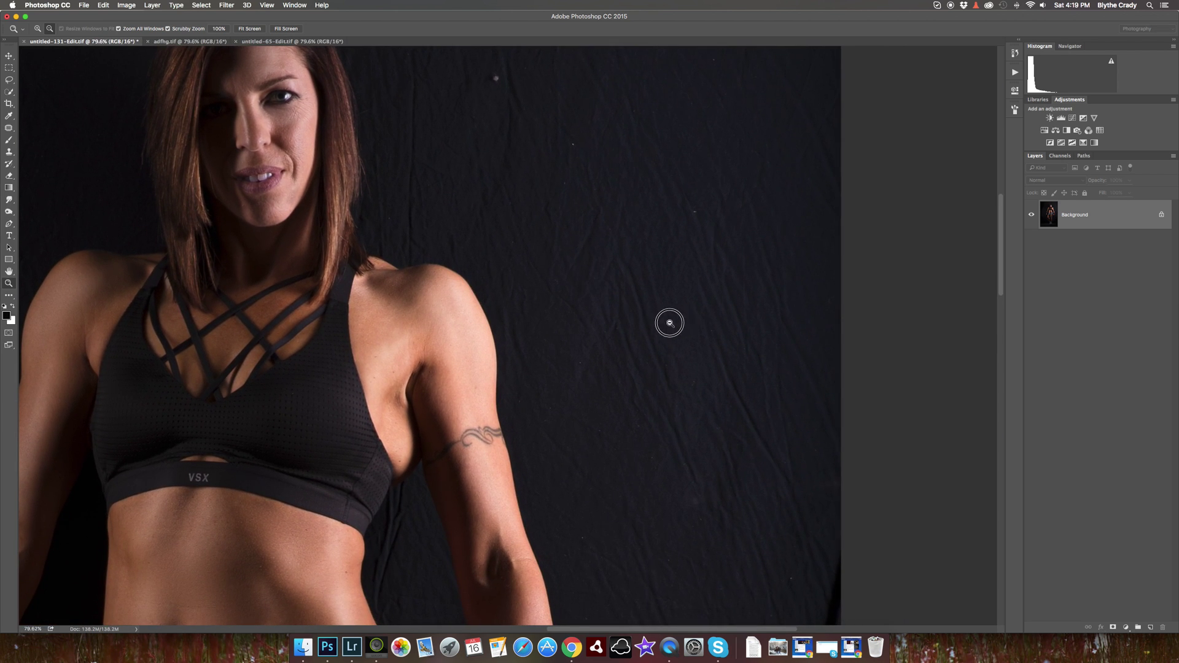
{"action": "mouse_move", "coordinate": [668, 321]}
{"action": "left_mouse_down"}
{"action": "mouse_move", "coordinate": [647, 329]}
{"action": "mouse_move", "coordinate": [638, 365]}
{"action": "left_mouse_up"}
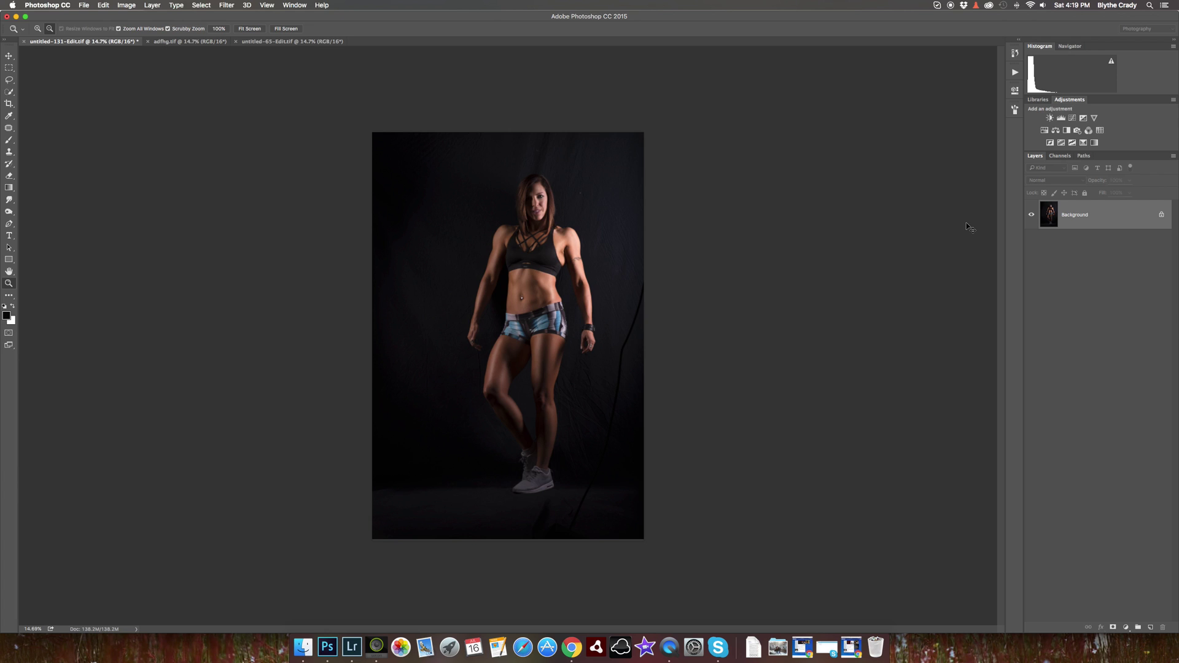
Duplicate the background layer and apply a Median filter of radius 38 to the copy
{"action": "key", "text": "super+j"}
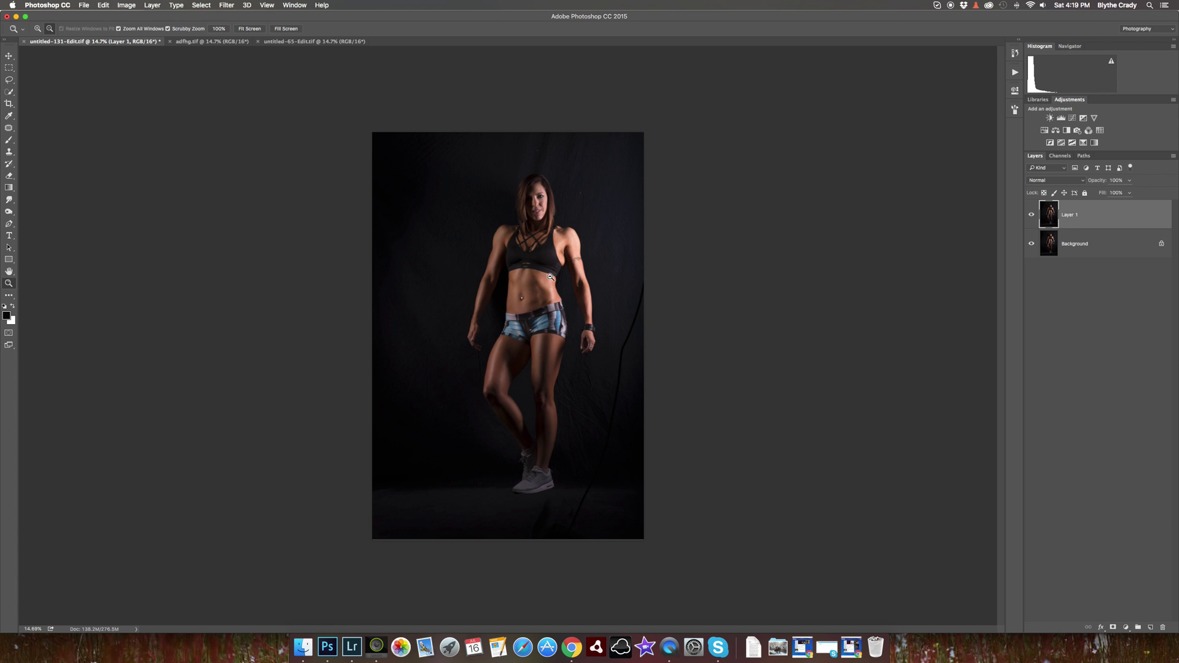
{"action": "left_click", "coordinate": [541, 234]}
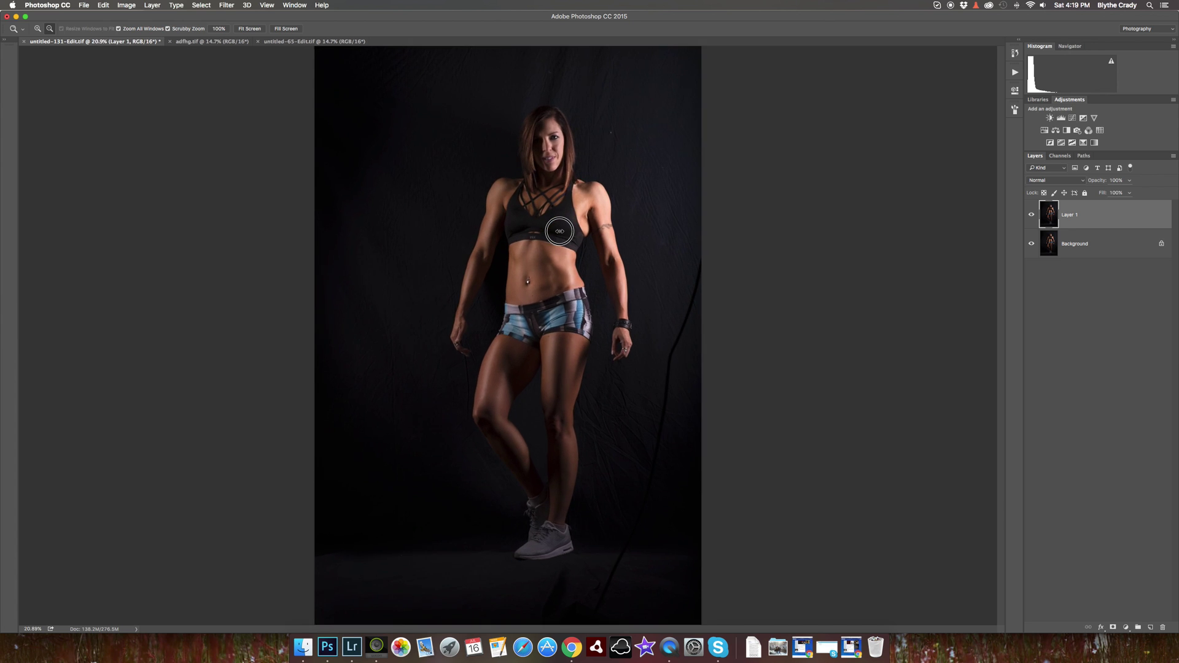
{"action": "left_click", "coordinate": [227, 5]}
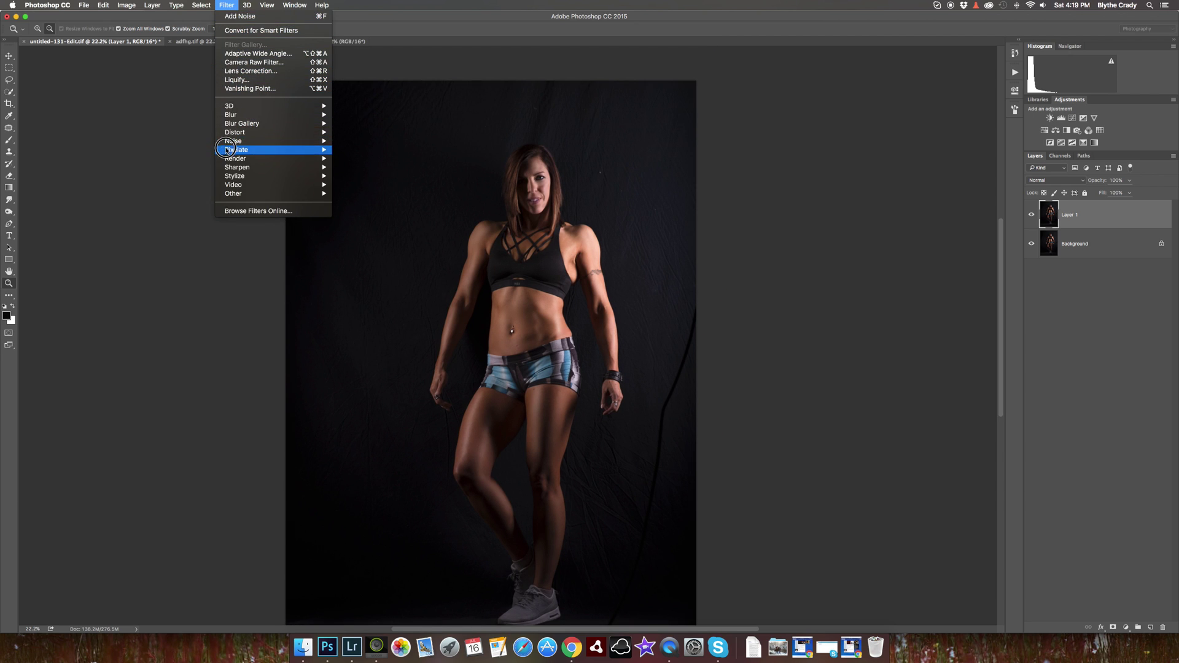
{"action": "mouse_move", "coordinate": [233, 141]}
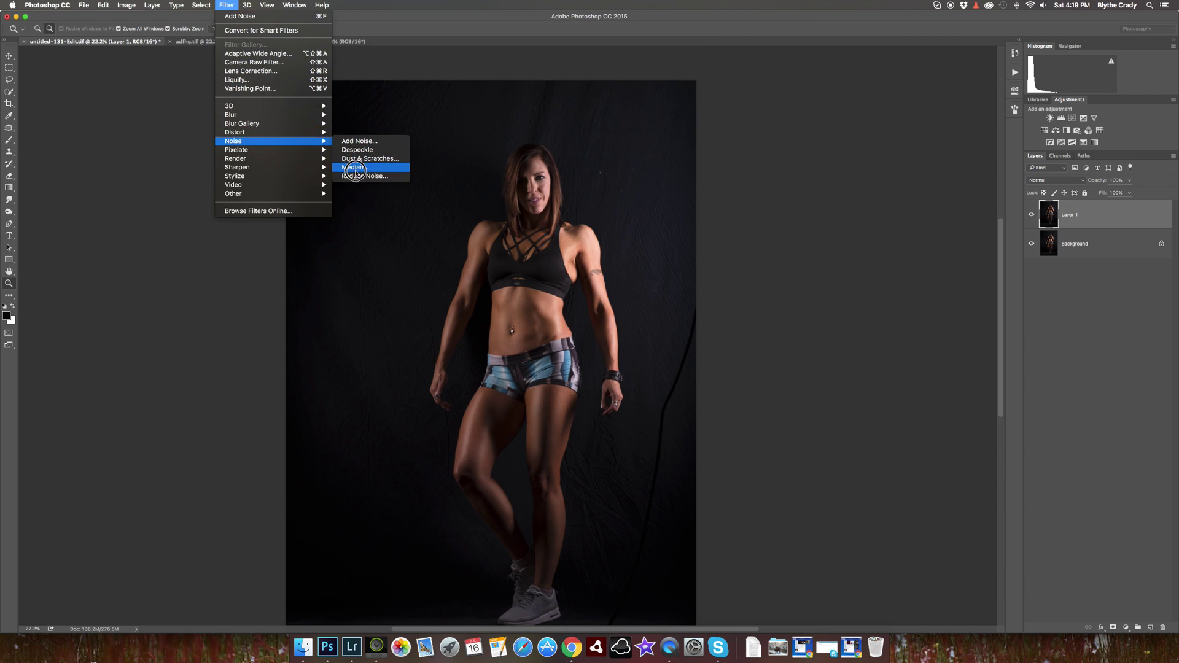
{"action": "left_click", "coordinate": [354, 167]}
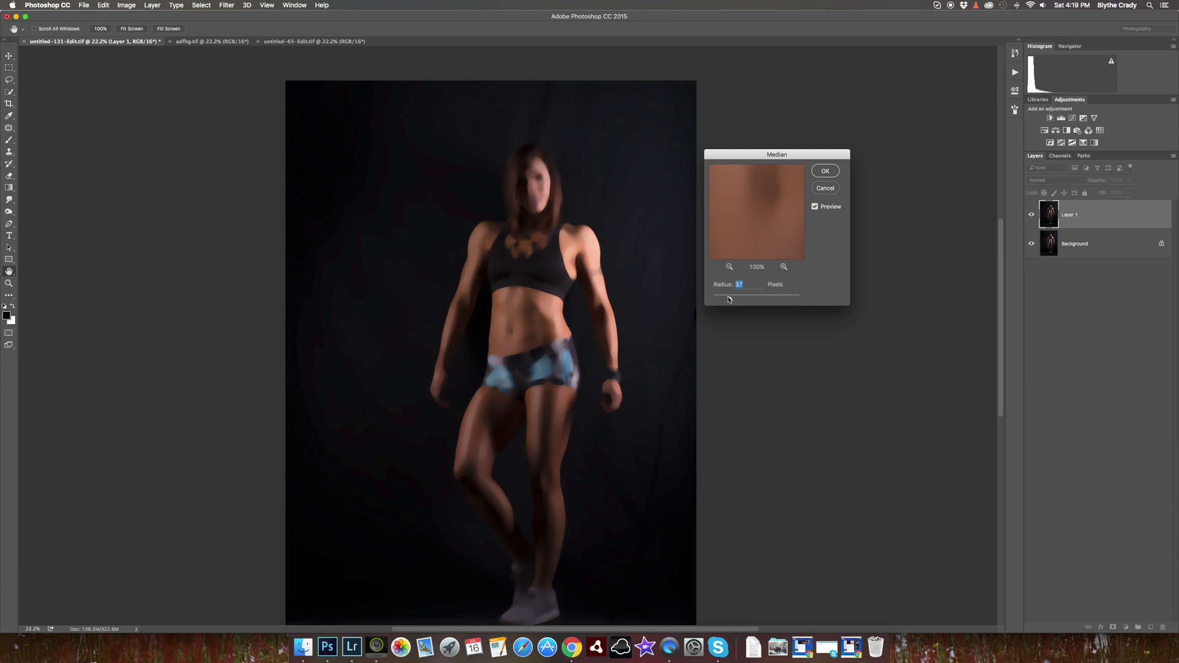
{"action": "left_click_drag", "start_coordinate": [731, 301], "coordinate": [733, 301]}
{"action": "left_click_drag", "start_coordinate": [733, 301], "coordinate": [730, 299]}
{"action": "key", "text": "Return"}
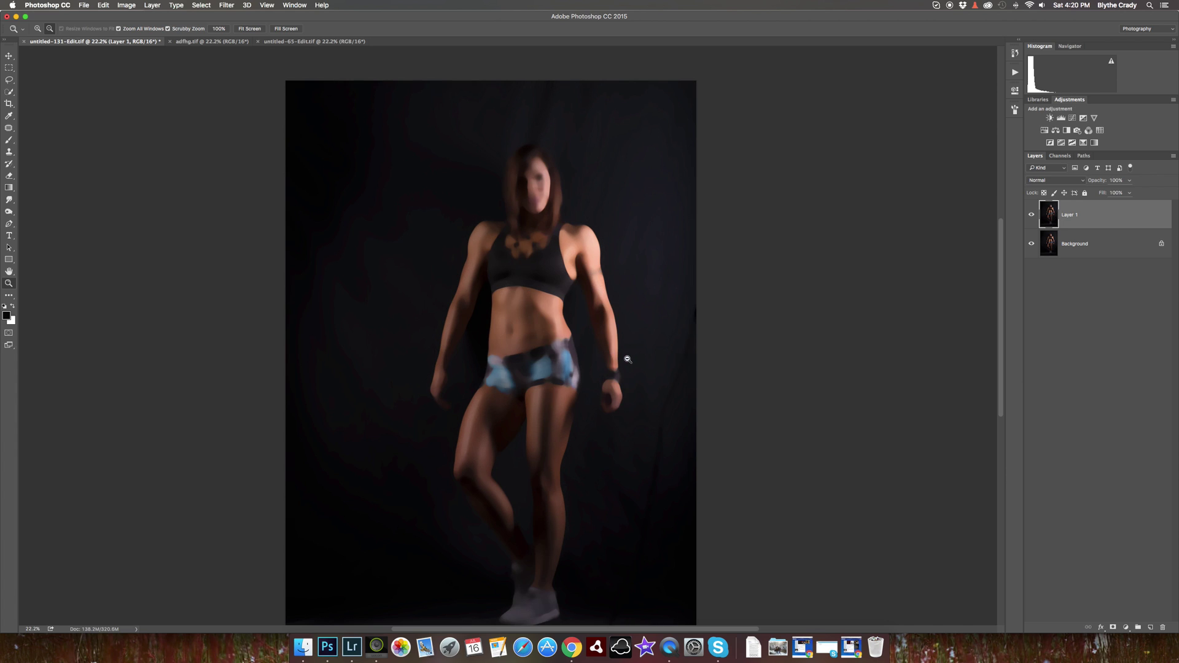
{"action": "left_click_drag", "start_coordinate": [621, 360], "coordinate": [632, 292]}
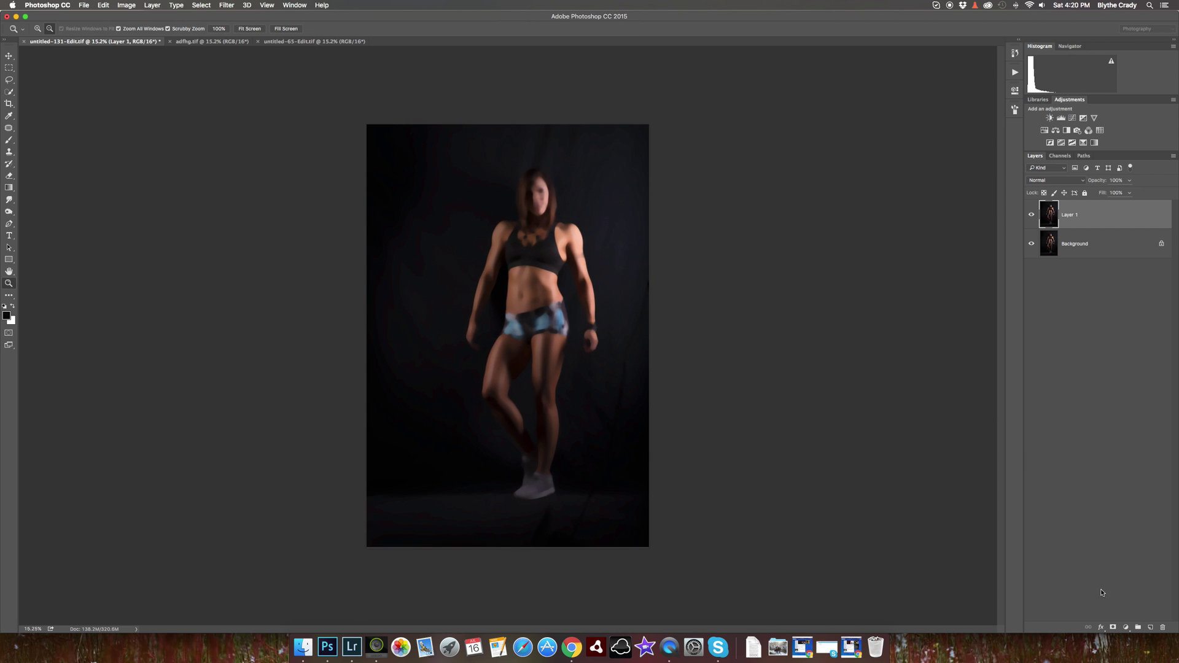
Add a layer mask to the blurred copy and invert it to black
{"action": "left_click", "coordinate": [1113, 628]}
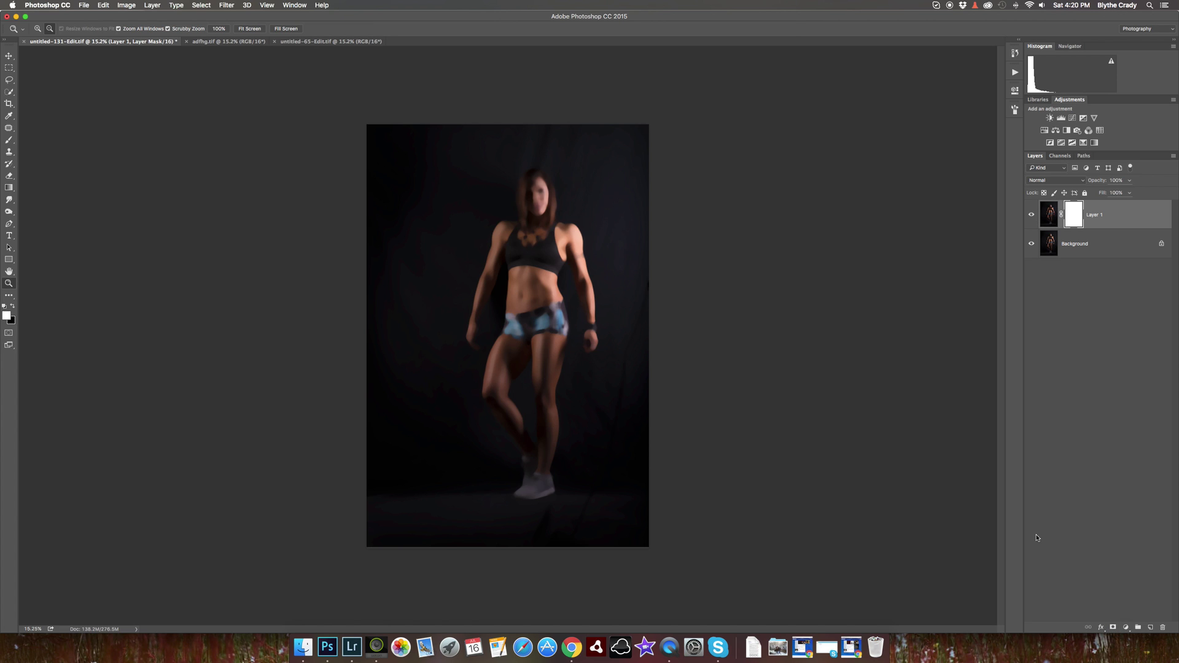
{"action": "key", "text": "super+i"}
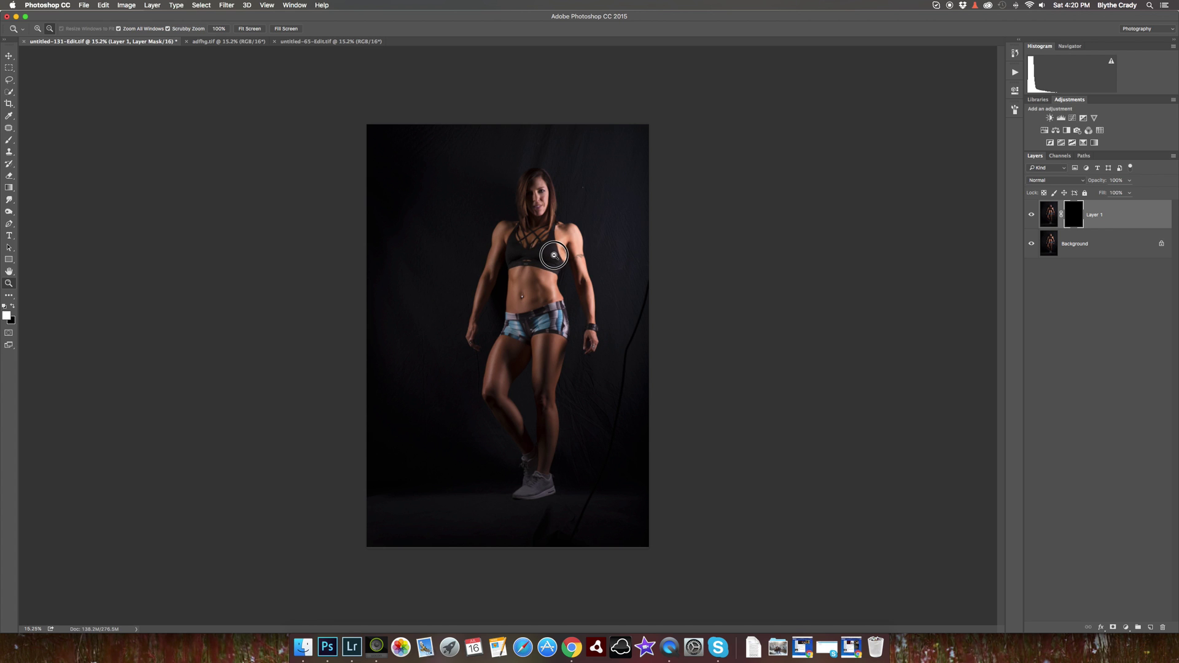
{"action": "left_click_drag", "start_coordinate": [550, 255], "coordinate": [572, 241]}
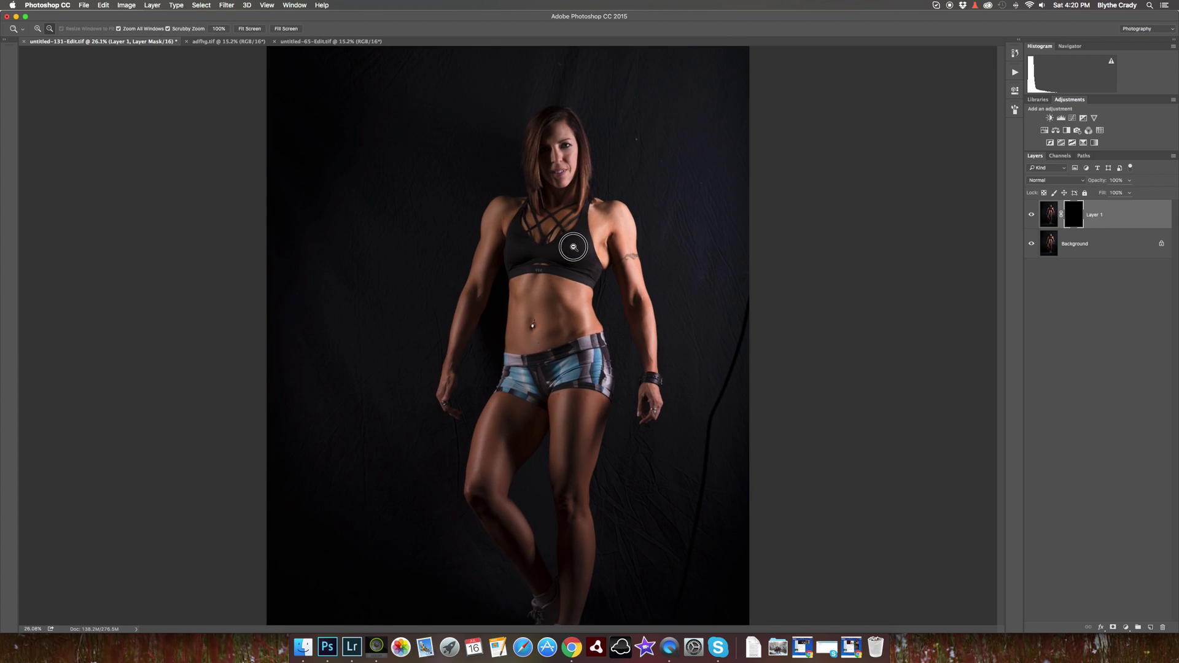
{"action": "left_click_drag", "start_coordinate": [572, 241], "coordinate": [553, 280]}
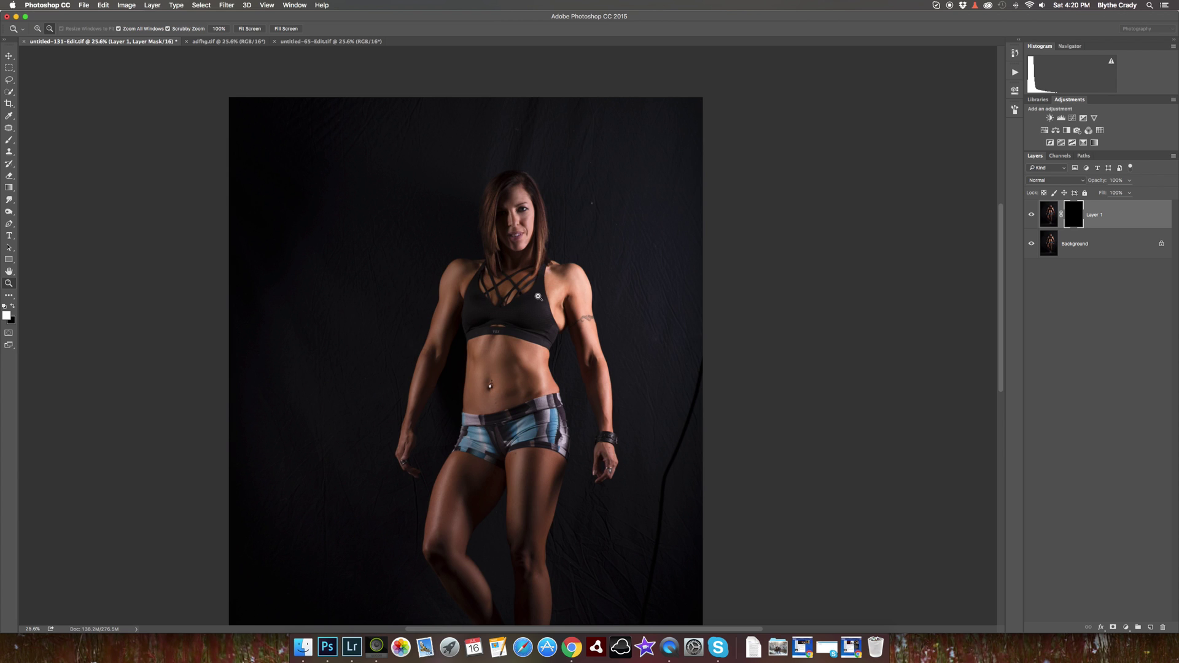
{"action": "key", "text": "b"}
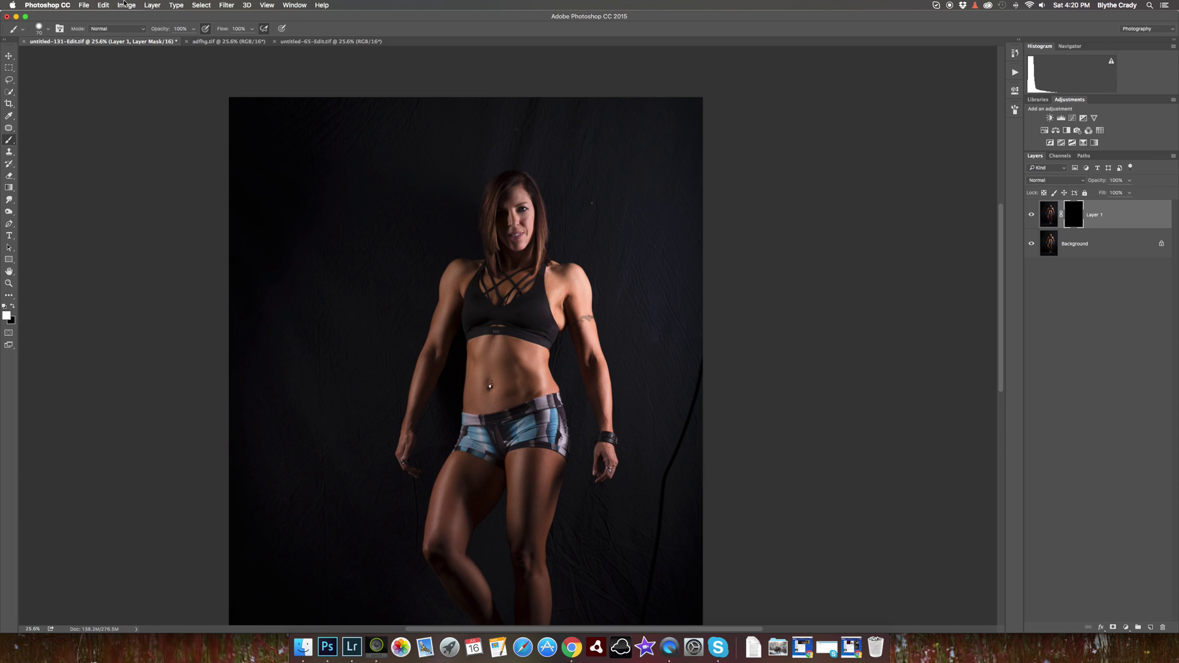
Adjust the brush hardness in the brush preset picker
{"action": "left_click", "coordinate": [39, 31]}
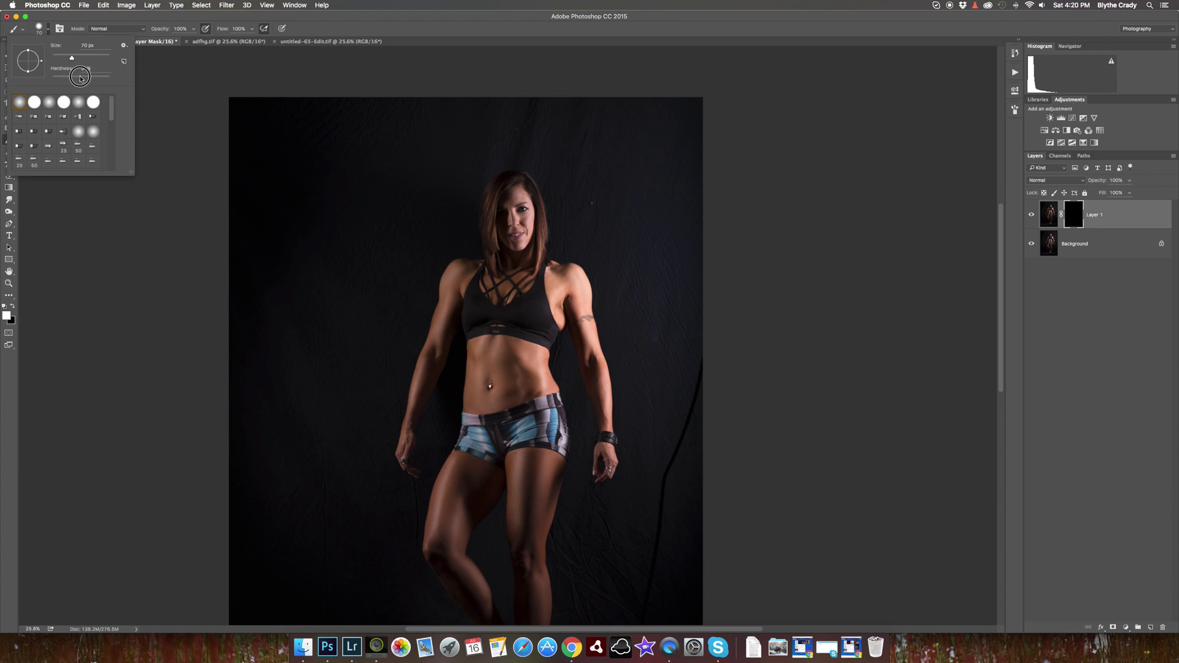
{"action": "left_click_drag", "start_coordinate": [83, 81], "coordinate": [86, 80]}
{"action": "left_click", "coordinate": [164, 78]}
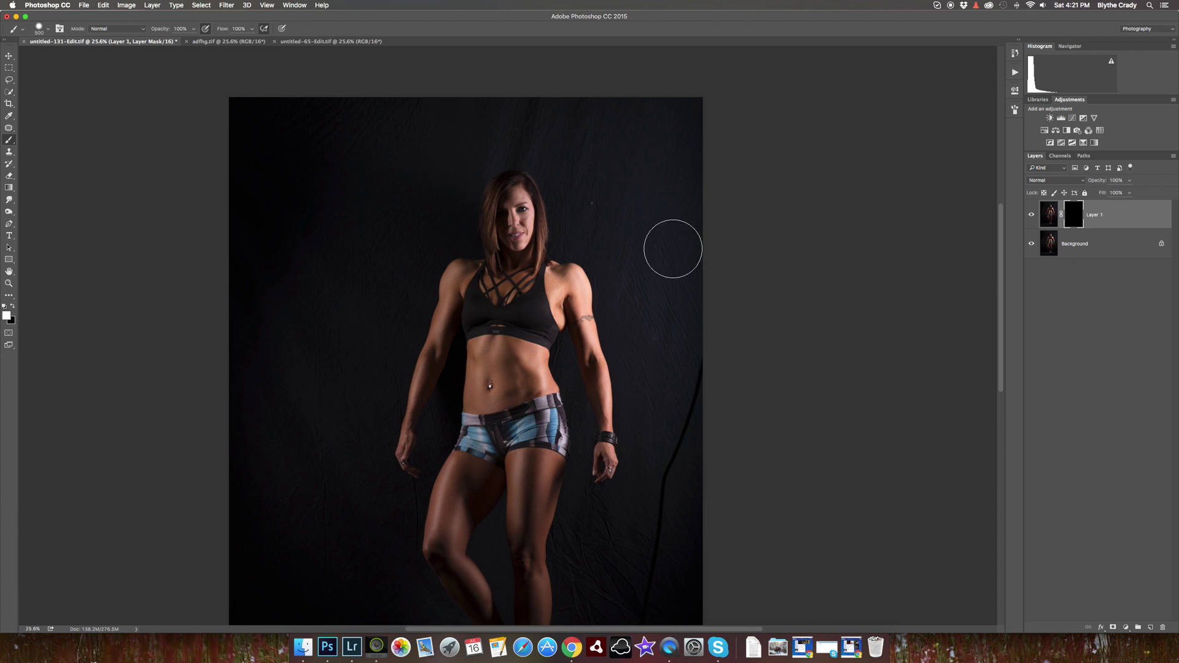
Paint the mask over the backdrop around the figure, then zoom in to check the smoothing
{"action": "mouse_move", "coordinate": [695, 259]}
{"action": "left_mouse_down"}
{"action": "mouse_move", "coordinate": [679, 263]}
{"action": "mouse_move", "coordinate": [671, 295]}
{"action": "mouse_move", "coordinate": [671, 272]}
{"action": "mouse_move", "coordinate": [749, 195]}
{"action": "left_mouse_up"}
{"action": "mouse_move", "coordinate": [669, 180]}
{"action": "left_mouse_down"}
{"action": "mouse_move", "coordinate": [621, 192]}
{"action": "mouse_move", "coordinate": [639, 210]}
{"action": "mouse_move", "coordinate": [629, 171]}
{"action": "mouse_move", "coordinate": [697, 174]}
{"action": "mouse_move", "coordinate": [676, 448]}
{"action": "mouse_move", "coordinate": [680, 315]}
{"action": "mouse_move", "coordinate": [617, 237]}
{"action": "mouse_move", "coordinate": [595, 178]}
{"action": "mouse_move", "coordinate": [518, 118]}
{"action": "mouse_move", "coordinate": [565, 111]}
{"action": "mouse_move", "coordinate": [271, 105]}
{"action": "mouse_move", "coordinate": [368, 132]}
{"action": "mouse_move", "coordinate": [392, 158]}
{"action": "mouse_move", "coordinate": [506, 137]}
{"action": "mouse_move", "coordinate": [421, 150]}
{"action": "mouse_move", "coordinate": [274, 202]}
{"action": "mouse_move", "coordinate": [295, 304]}
{"action": "left_mouse_up"}
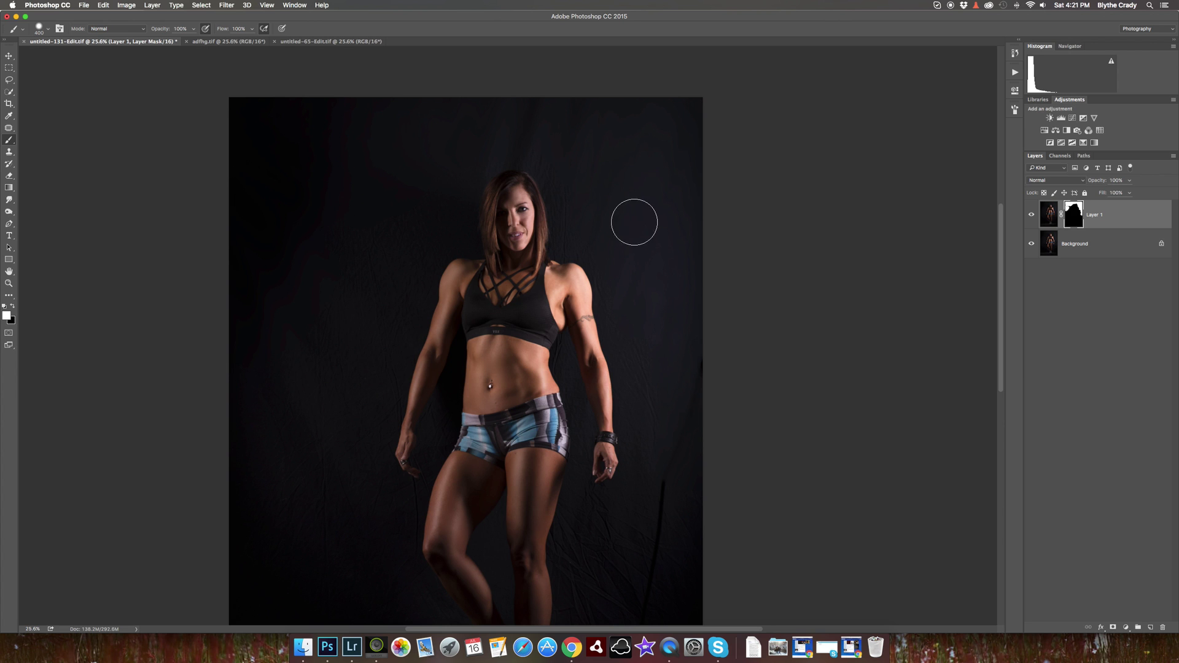
{"action": "key", "text": "z"}
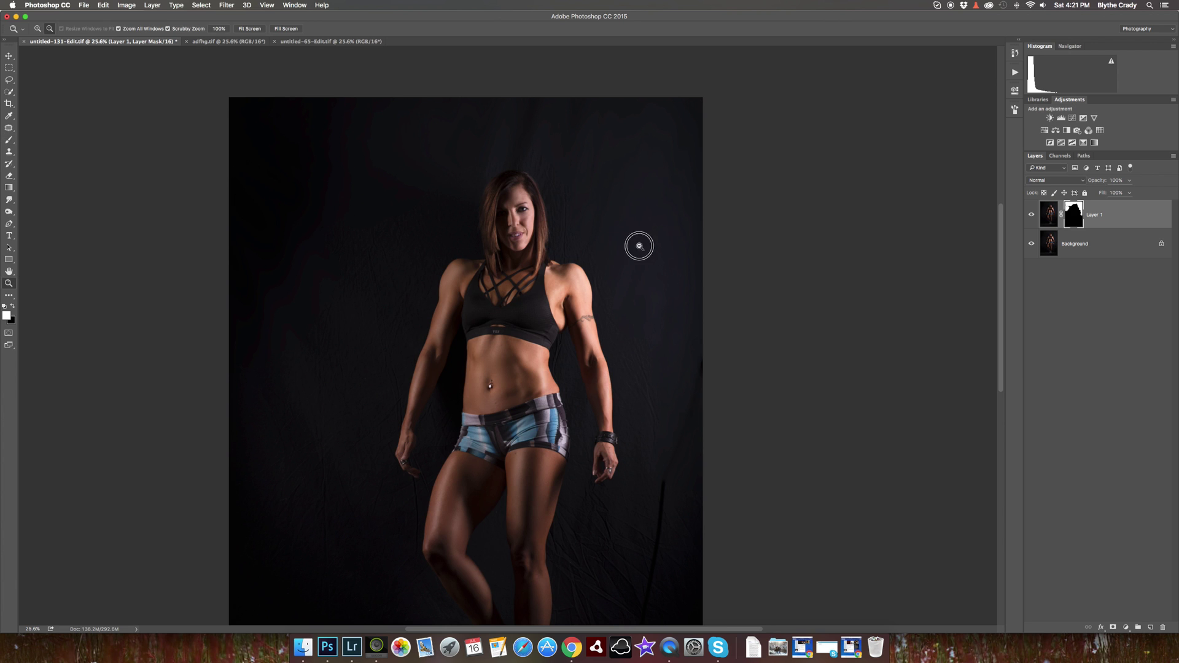
{"action": "left_click_drag", "start_coordinate": [639, 246], "coordinate": [659, 241]}
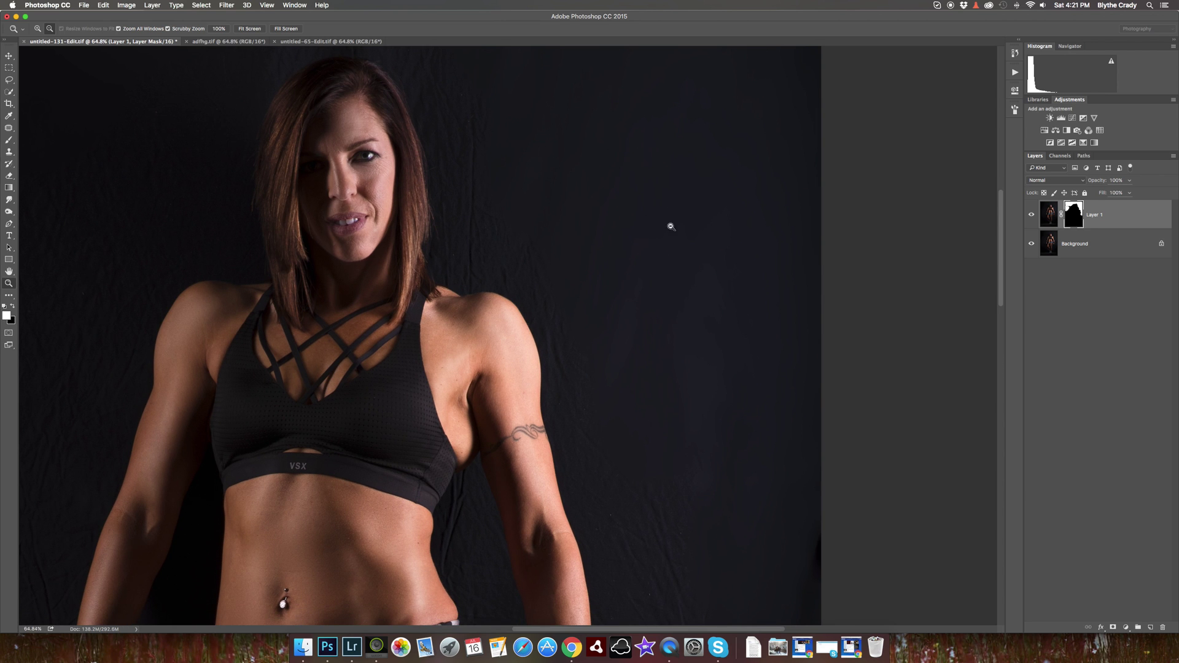
{"action": "mouse_move", "coordinate": [697, 256]}
{"action": "left_mouse_down"}
{"action": "mouse_move", "coordinate": [666, 269]}
{"action": "mouse_move", "coordinate": [628, 227]}
{"action": "left_mouse_up"}
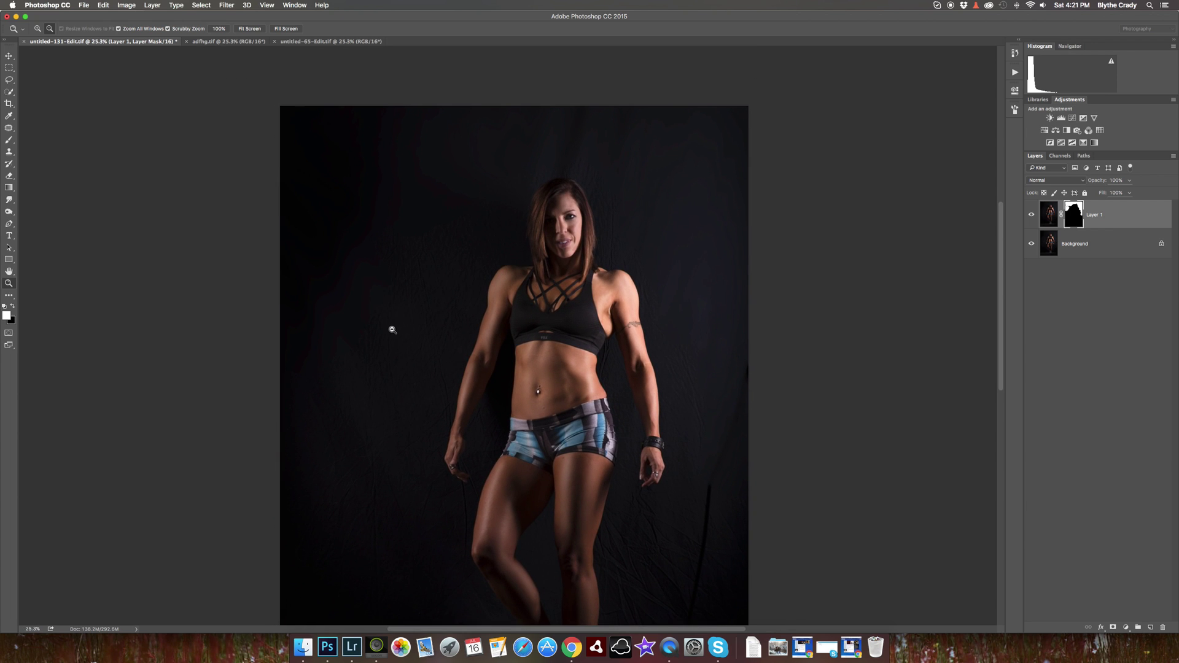
Paint out the dark diagonal lines right of the legs and below the feet
{"action": "key", "text": "b"}
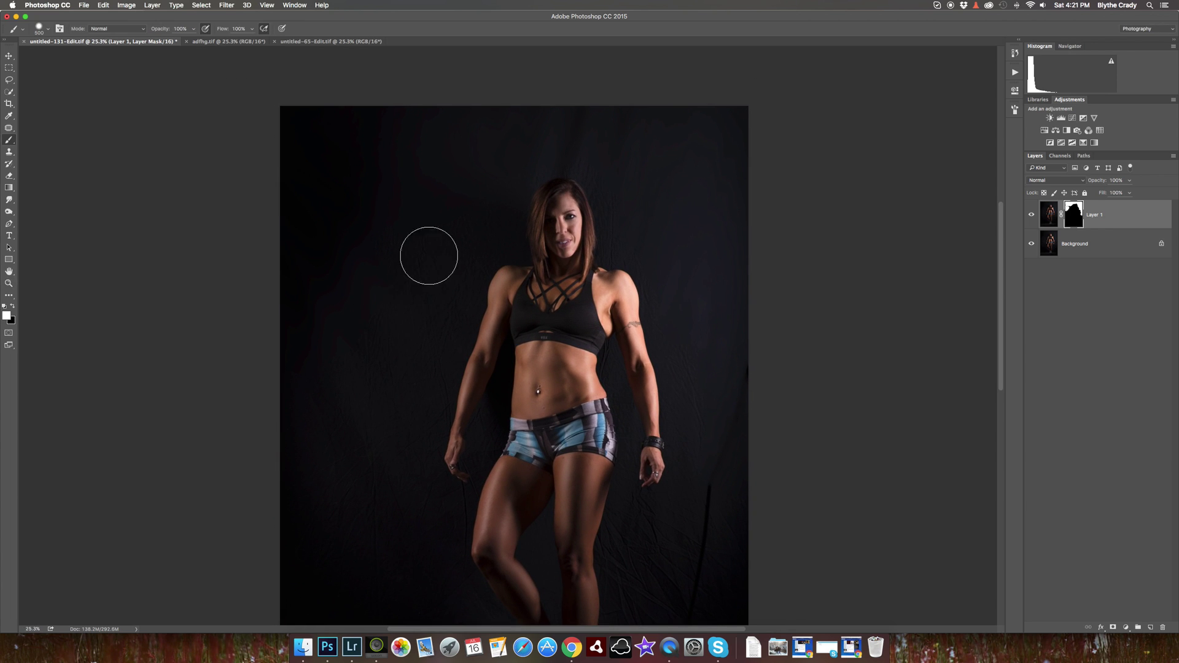
{"action": "left_click_drag", "start_coordinate": [344, 353], "coordinate": [360, 256]}
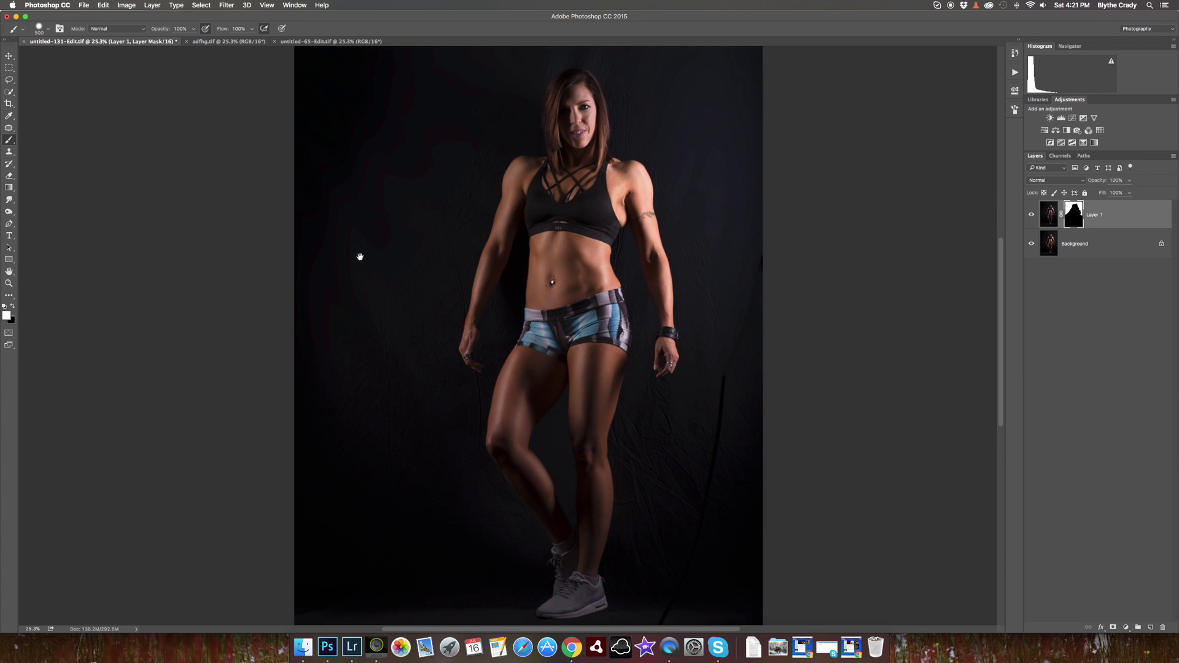
{"action": "left_click_drag", "start_coordinate": [397, 299], "coordinate": [394, 299]}
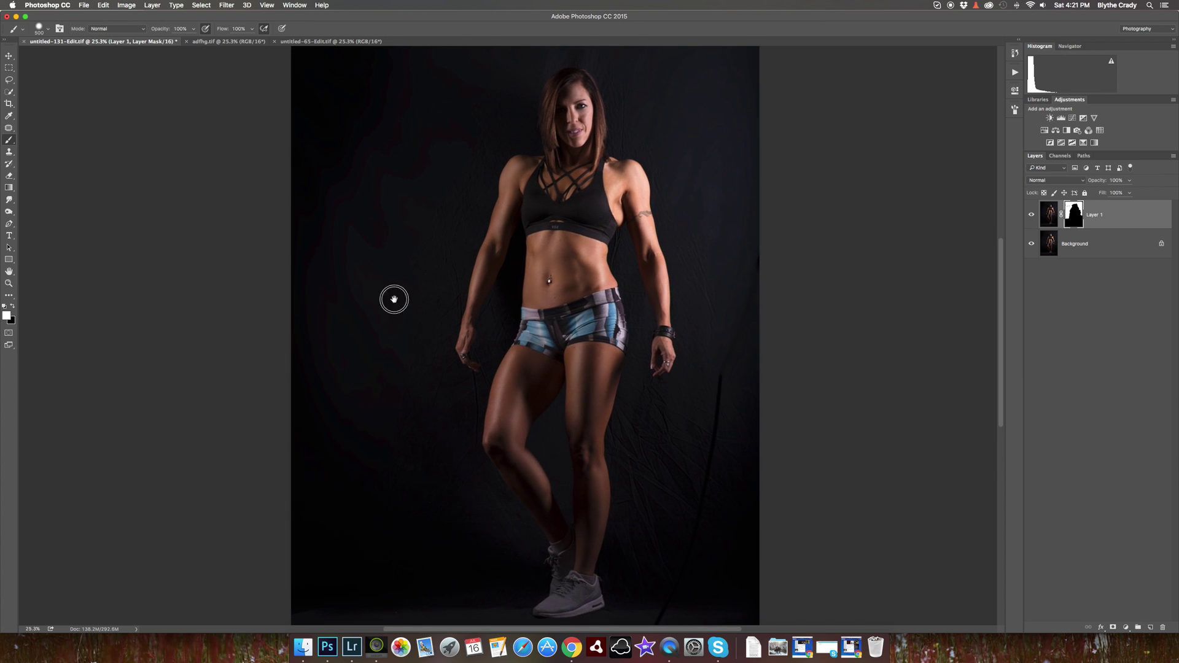
{"action": "scroll", "coordinate": [393, 299], "scroll_direction": "down", "scroll_amount": 5}
{"action": "scroll", "coordinate": [393, 299], "scroll_direction": "right", "scroll_amount": 3}
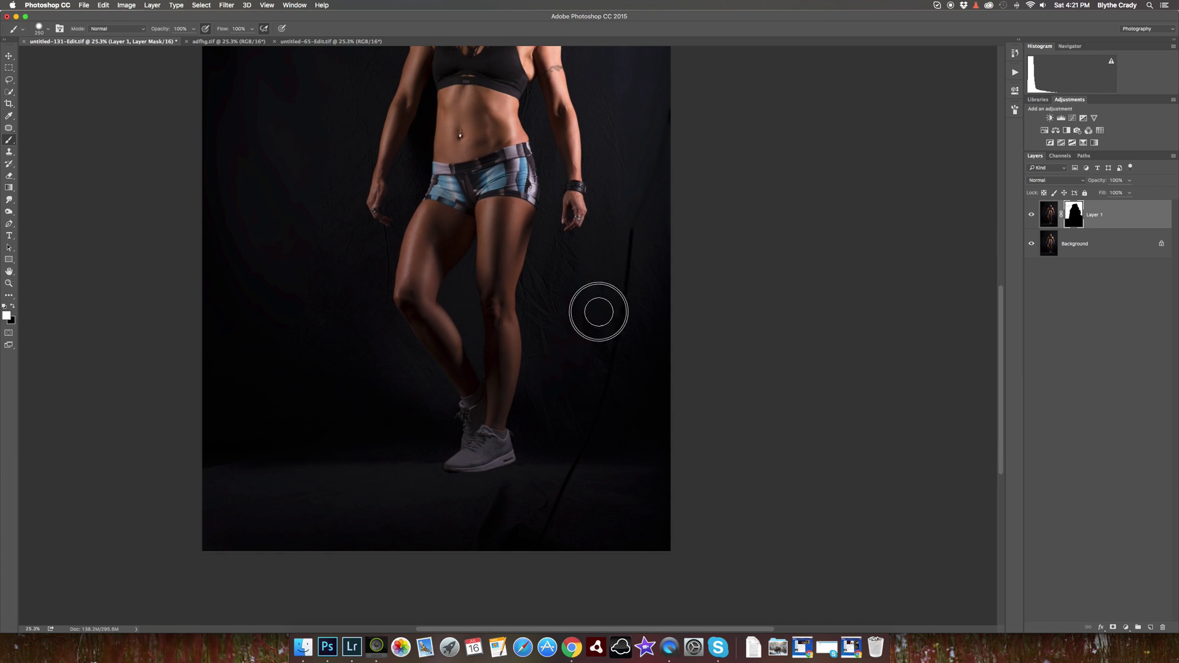
{"action": "left_click_drag", "start_coordinate": [634, 234], "coordinate": [605, 393]}
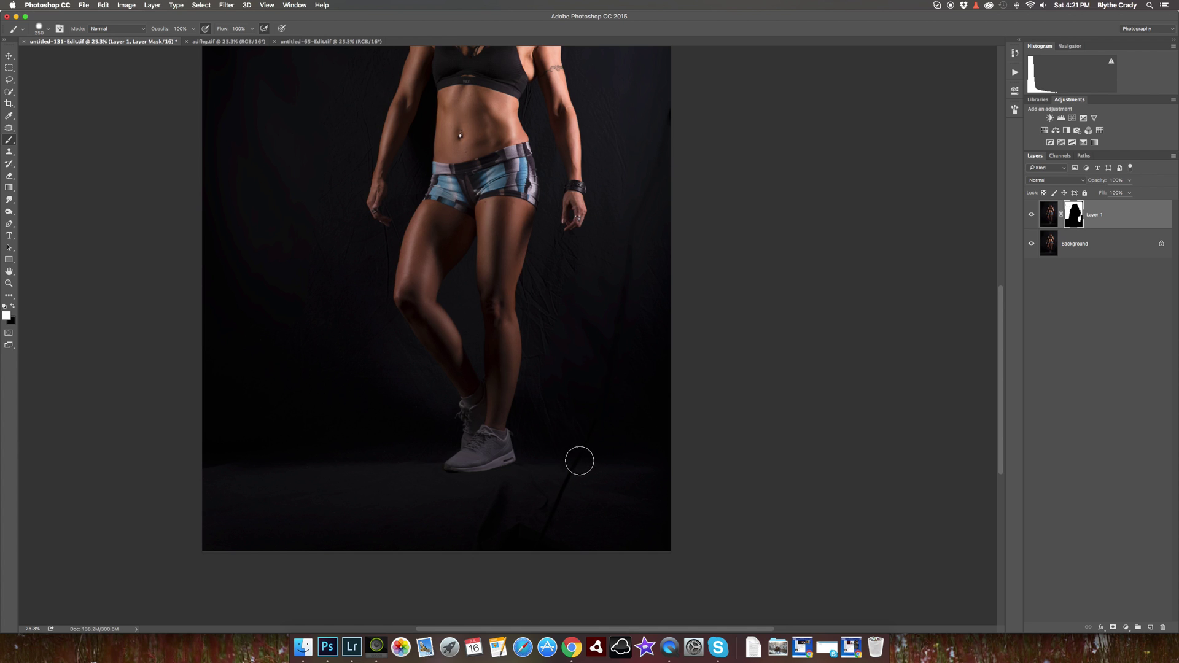
{"action": "left_click_drag", "start_coordinate": [608, 371], "coordinate": [576, 458]}
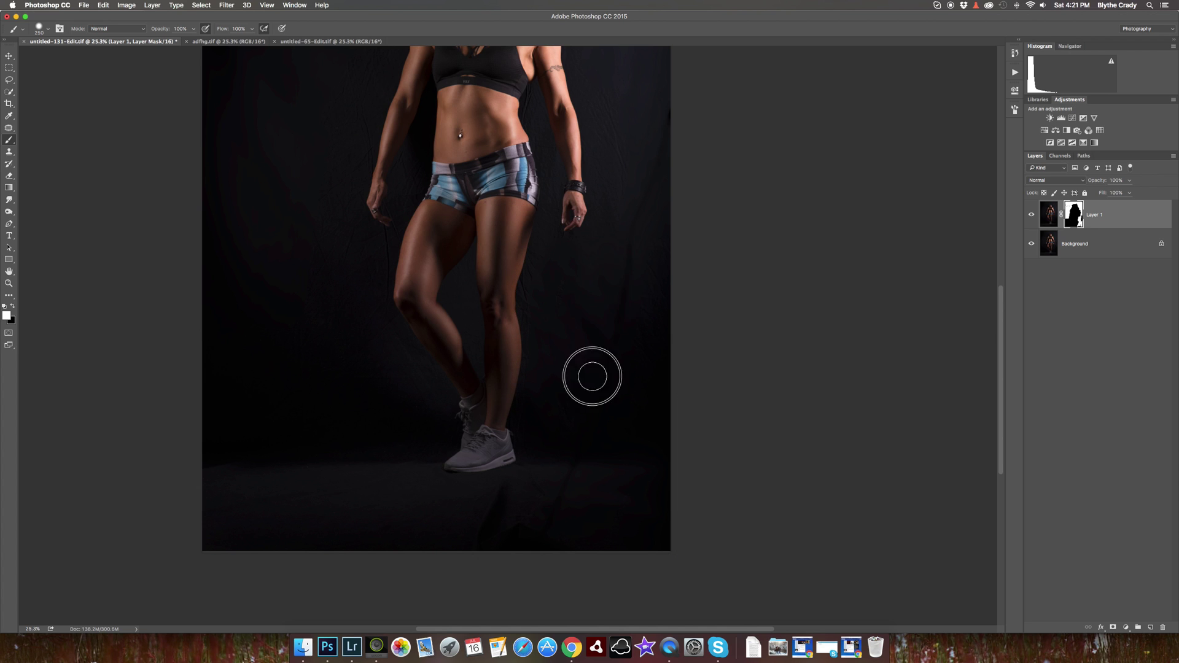
Enlarge the brush, extend the mask over the lower-left backdrop, then zoom to the torso
{"action": "scroll", "coordinate": [584, 393], "scroll_direction": "up", "scroll_amount": 3}
{"action": "scroll", "coordinate": [559, 405], "scroll_direction": "up", "scroll_amount": 2}
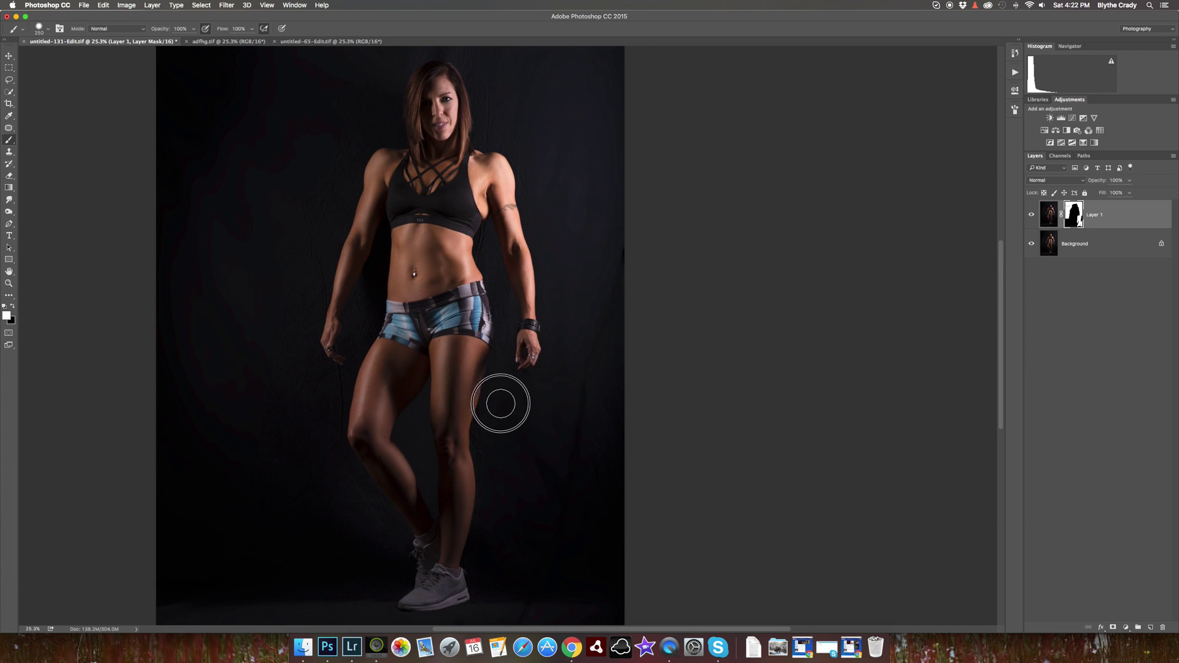
{"action": "left_click_drag", "start_coordinate": [423, 441], "coordinate": [563, 332]}
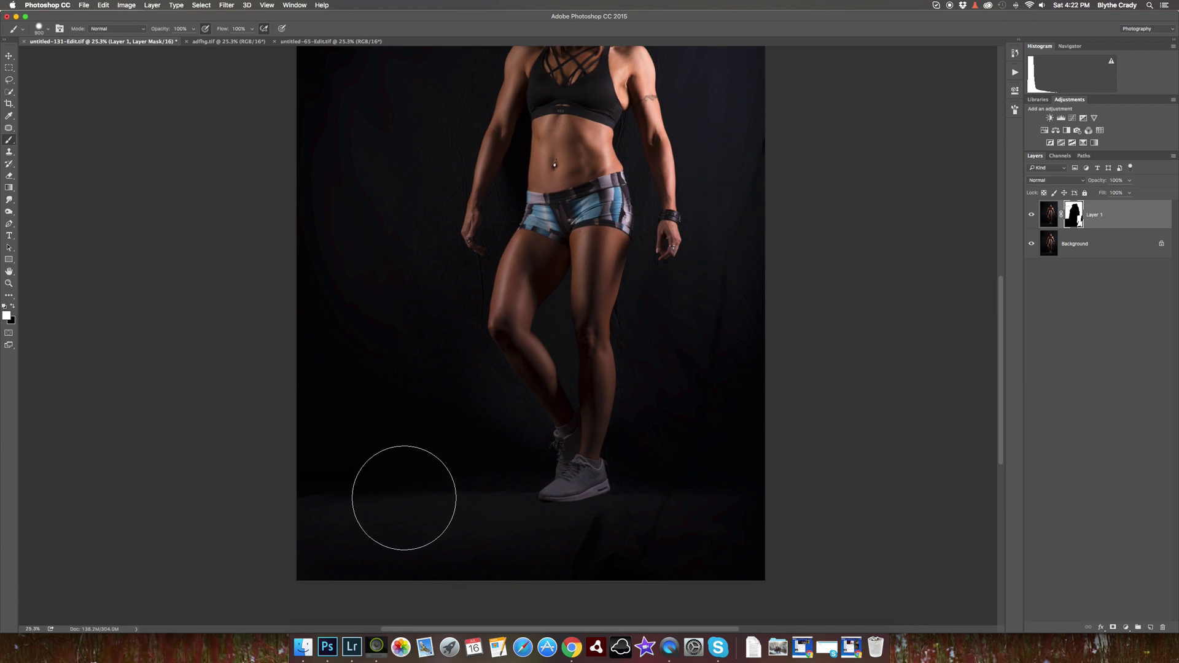
{"action": "key", "text": "bracketright"}
{"action": "key", "text": "bracketright"}
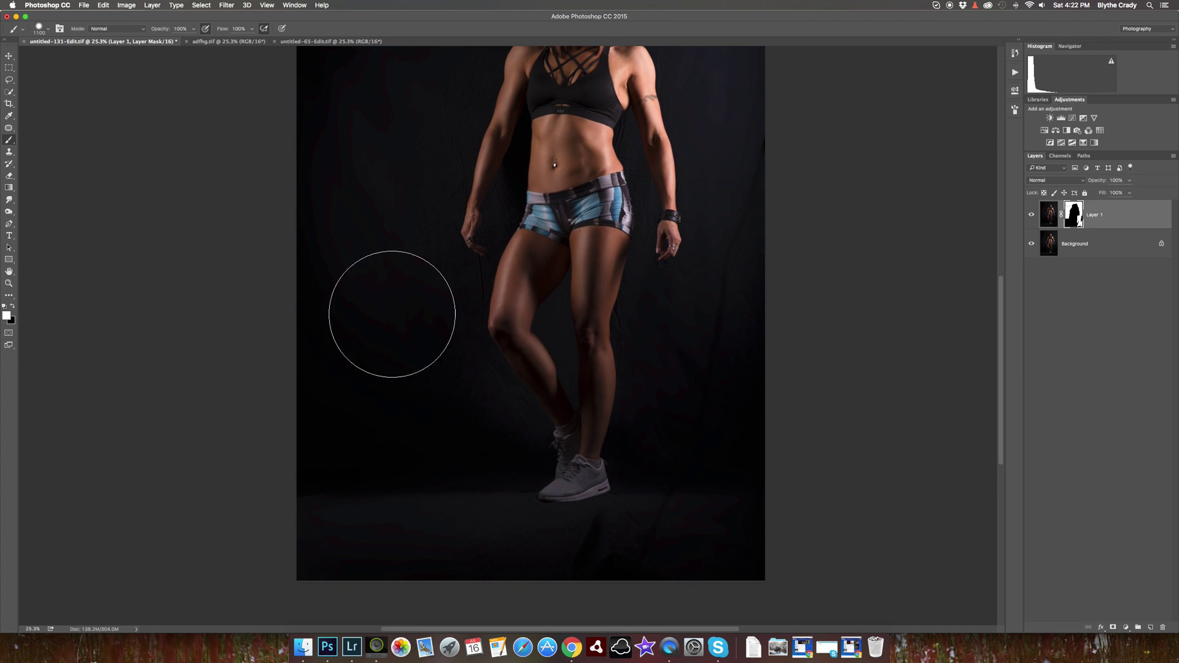
{"action": "scroll", "coordinate": [405, 307], "scroll_direction": "up", "scroll_amount": 5}
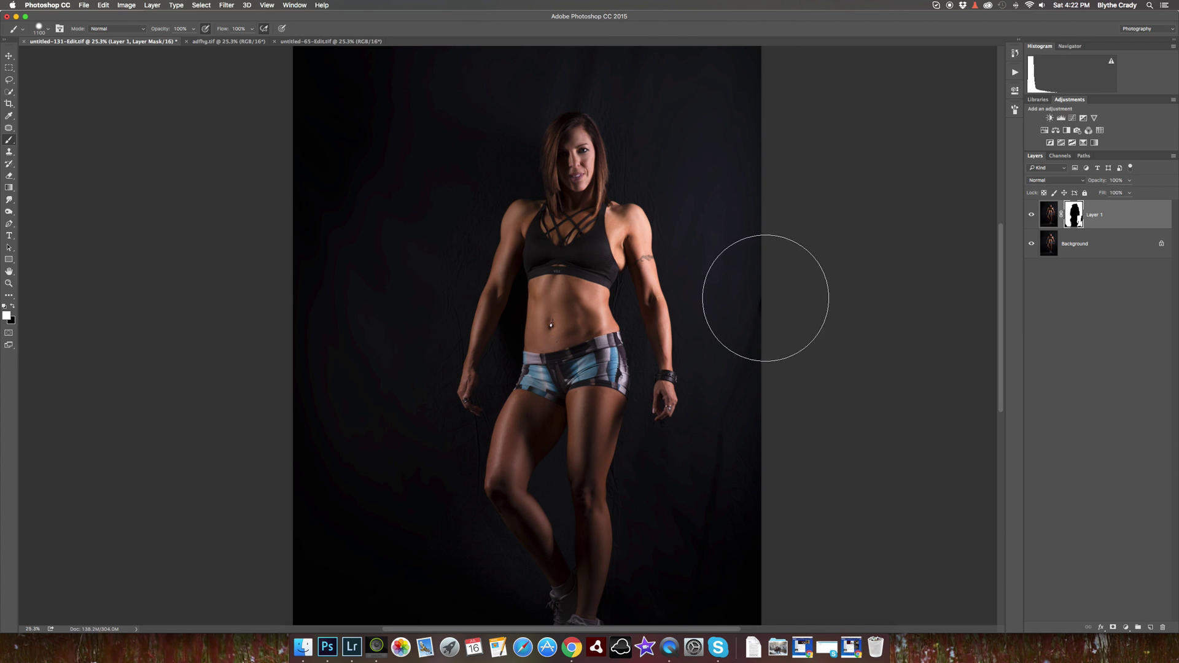
{"action": "key", "text": "z"}
{"action": "left_click_drag", "start_coordinate": [763, 395], "coordinate": [739, 395]}
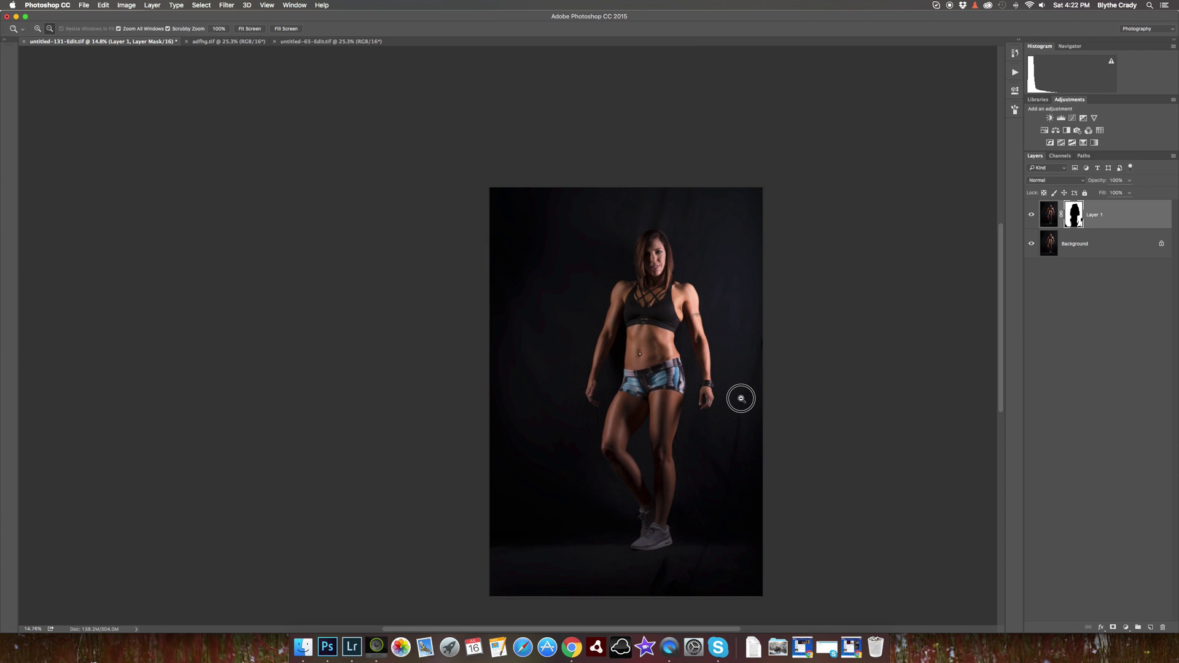
{"action": "key", "text": "b"}
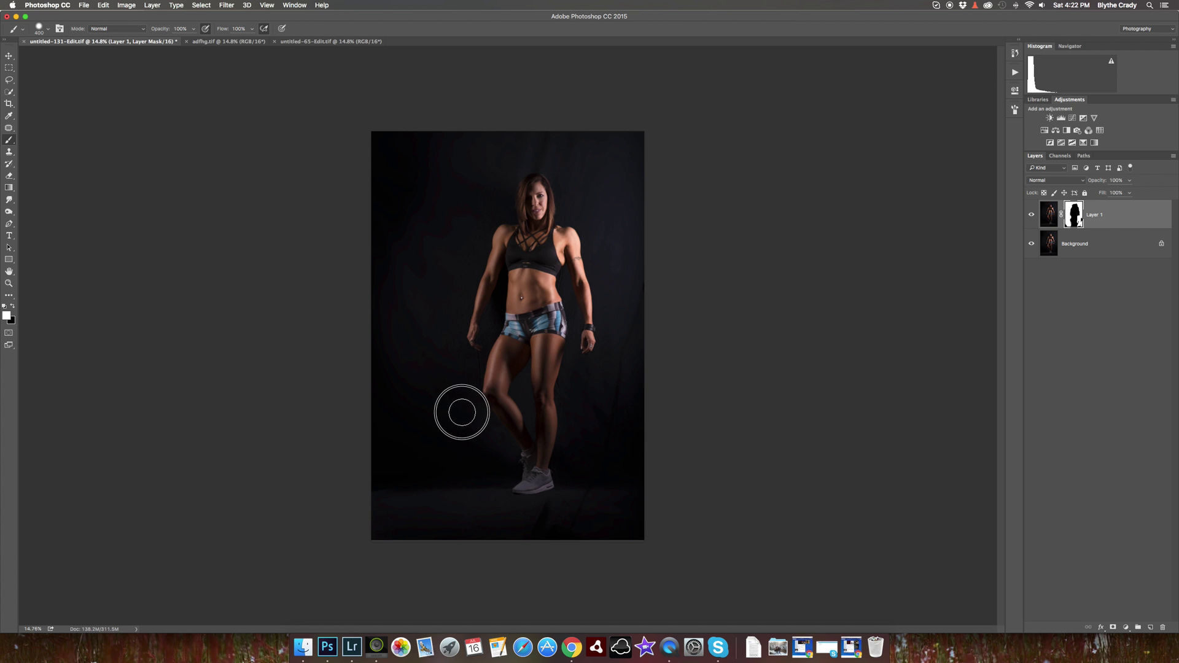
{"action": "key", "text": "z"}
{"action": "left_click_drag", "start_coordinate": [503, 285], "coordinate": [575, 283]}
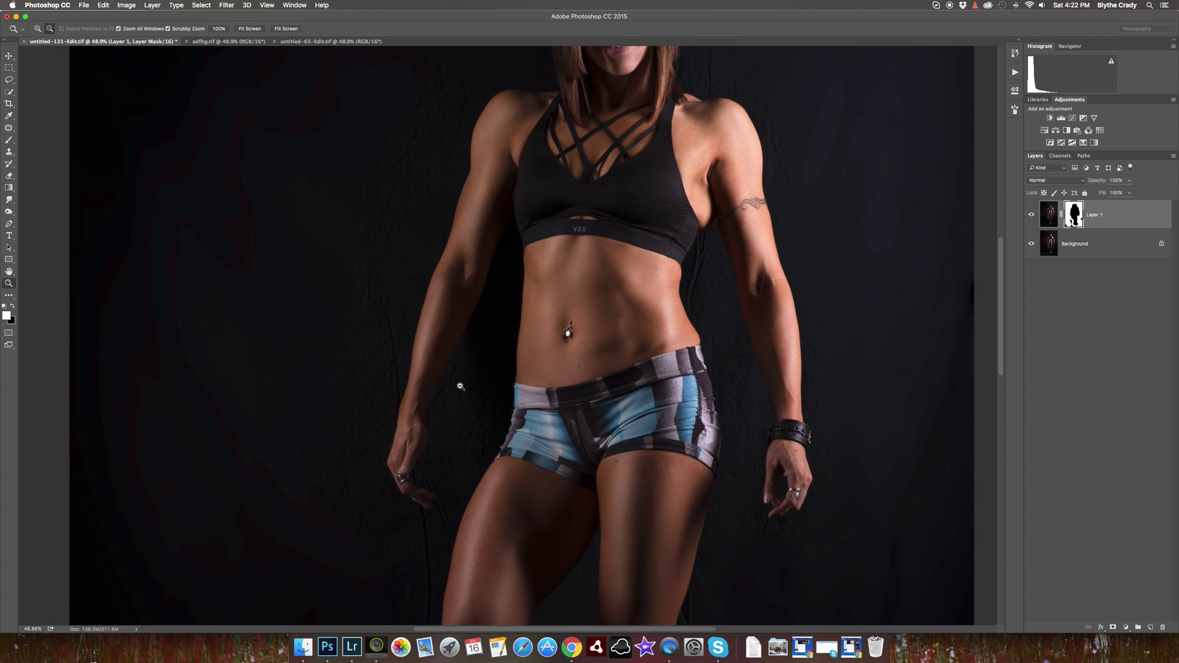
Paint the mask over the backdrop beside the left arm, shoulder and waist, then zoom to the hand
{"action": "key", "text": "b"}
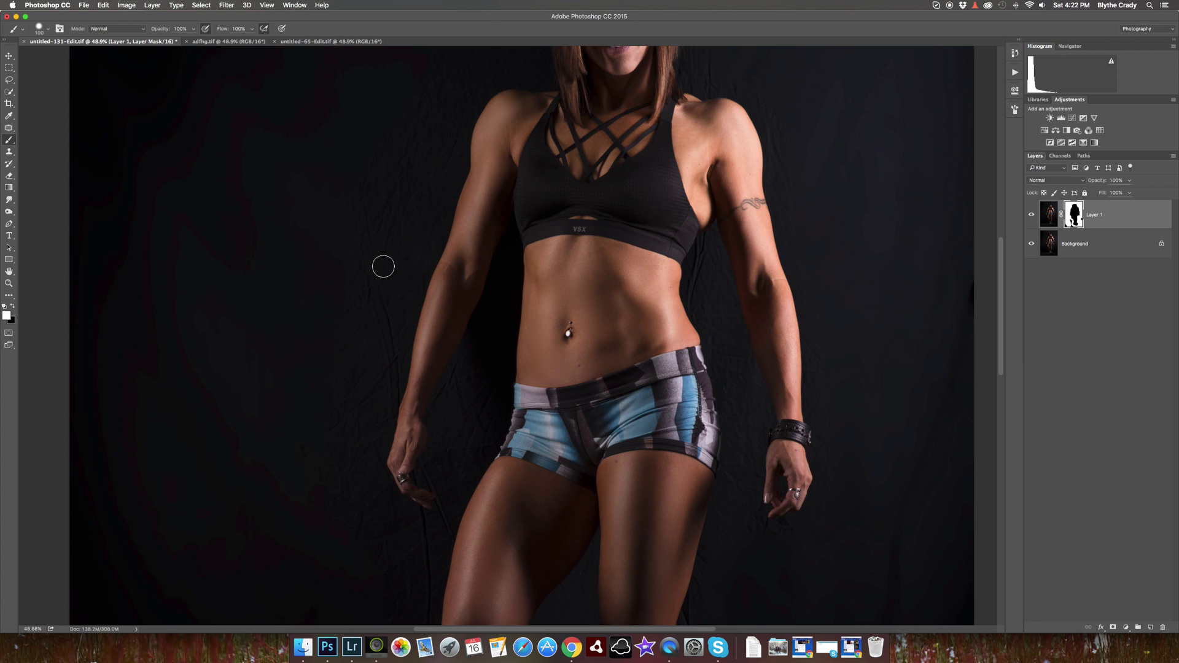
{"action": "mouse_move", "coordinate": [405, 282]}
{"action": "left_mouse_down"}
{"action": "mouse_move", "coordinate": [377, 416]}
{"action": "mouse_move", "coordinate": [376, 371]}
{"action": "mouse_move", "coordinate": [321, 408]}
{"action": "mouse_move", "coordinate": [323, 310]}
{"action": "left_mouse_up"}
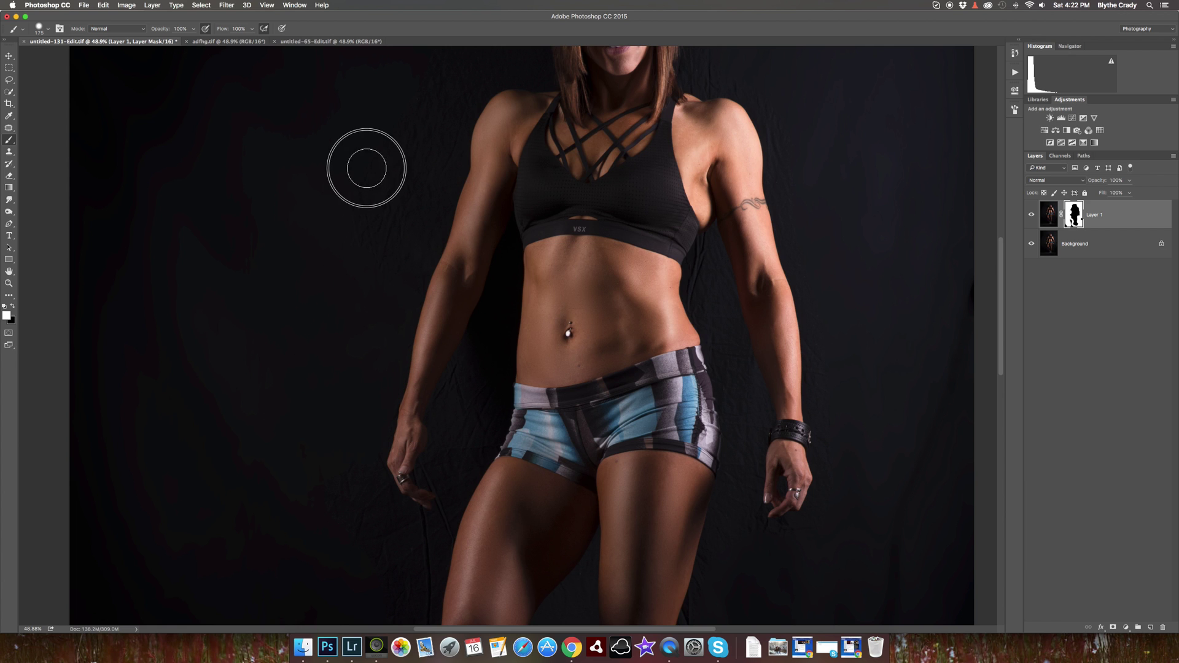
{"action": "mouse_move", "coordinate": [367, 167]}
{"action": "left_mouse_down"}
{"action": "mouse_move", "coordinate": [350, 266]}
{"action": "mouse_move", "coordinate": [422, 206]}
{"action": "mouse_move", "coordinate": [409, 270]}
{"action": "mouse_move", "coordinate": [424, 179]}
{"action": "mouse_move", "coordinate": [400, 121]}
{"action": "mouse_move", "coordinate": [448, 97]}
{"action": "mouse_move", "coordinate": [431, 166]}
{"action": "mouse_move", "coordinate": [468, 58]}
{"action": "mouse_move", "coordinate": [434, 44]}
{"action": "mouse_move", "coordinate": [479, 53]}
{"action": "mouse_move", "coordinate": [455, 92]}
{"action": "left_mouse_up"}
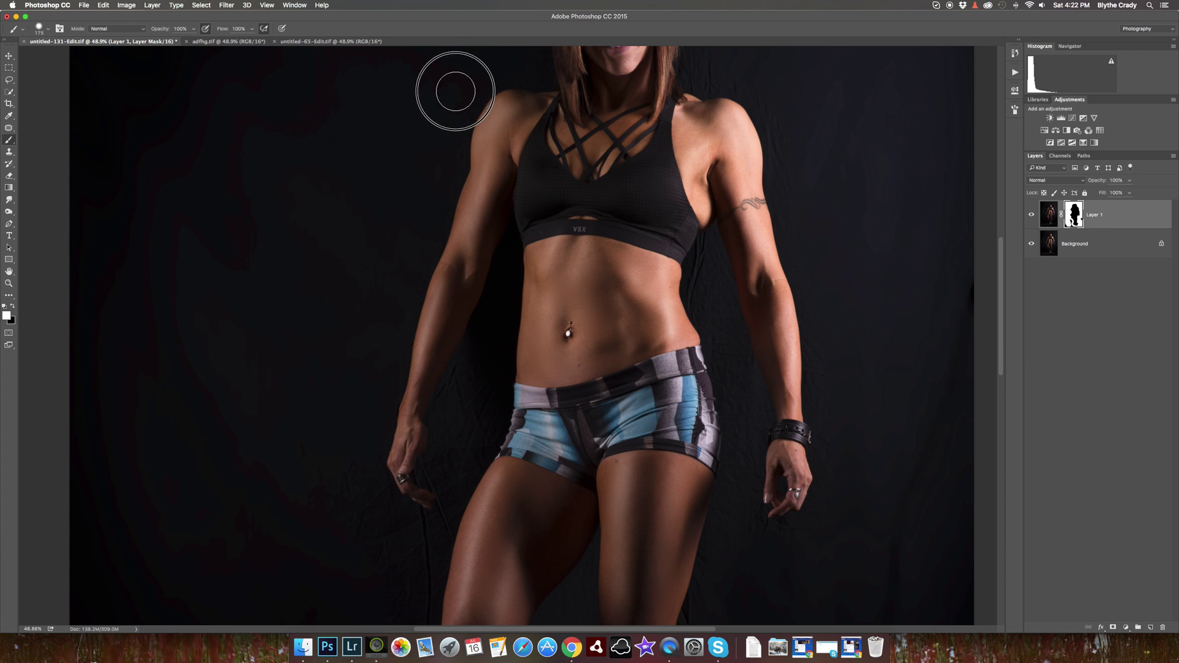
{"action": "mouse_move", "coordinate": [441, 147]}
{"action": "left_mouse_down"}
{"action": "mouse_move", "coordinate": [448, 184]}
{"action": "mouse_move", "coordinate": [426, 179]}
{"action": "mouse_move", "coordinate": [445, 193]}
{"action": "mouse_move", "coordinate": [426, 189]}
{"action": "left_mouse_up"}
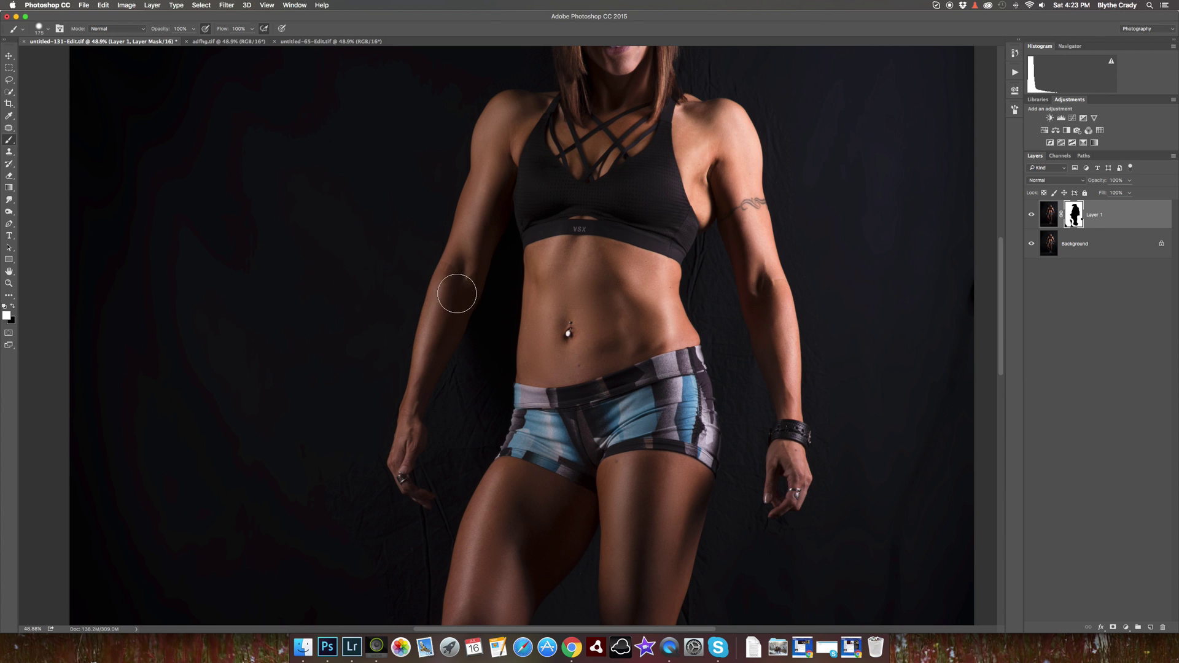
{"action": "mouse_move", "coordinate": [466, 384]}
{"action": "left_mouse_down"}
{"action": "mouse_move", "coordinate": [448, 390]}
{"action": "mouse_move", "coordinate": [473, 388]}
{"action": "mouse_move", "coordinate": [473, 452]}
{"action": "mouse_move", "coordinate": [428, 472]}
{"action": "mouse_move", "coordinate": [450, 429]}
{"action": "mouse_move", "coordinate": [450, 443]}
{"action": "left_mouse_up"}
{"action": "key", "text": "z"}
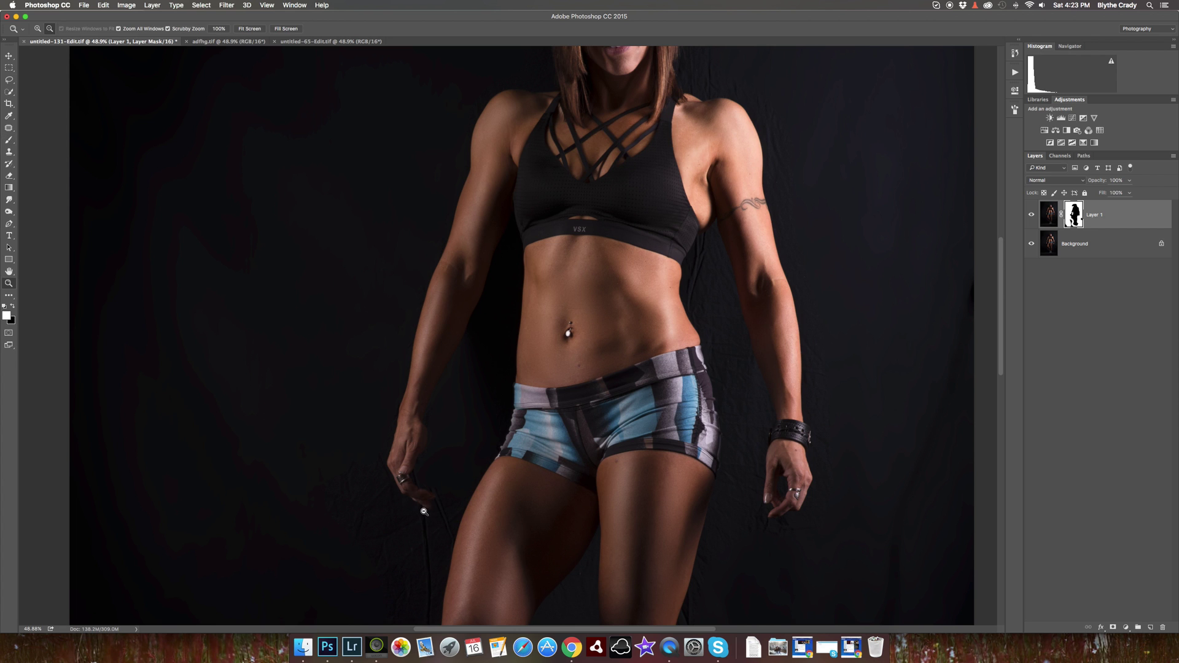
{"action": "mouse_move", "coordinate": [424, 510]}
{"action": "left_mouse_down"}
{"action": "mouse_move", "coordinate": [466, 498]}
{"action": "mouse_move", "coordinate": [514, 349]}
{"action": "mouse_move", "coordinate": [474, 369]}
{"action": "mouse_move", "coordinate": [484, 374]}
{"action": "left_mouse_up"}
{"action": "key", "text": "b"}
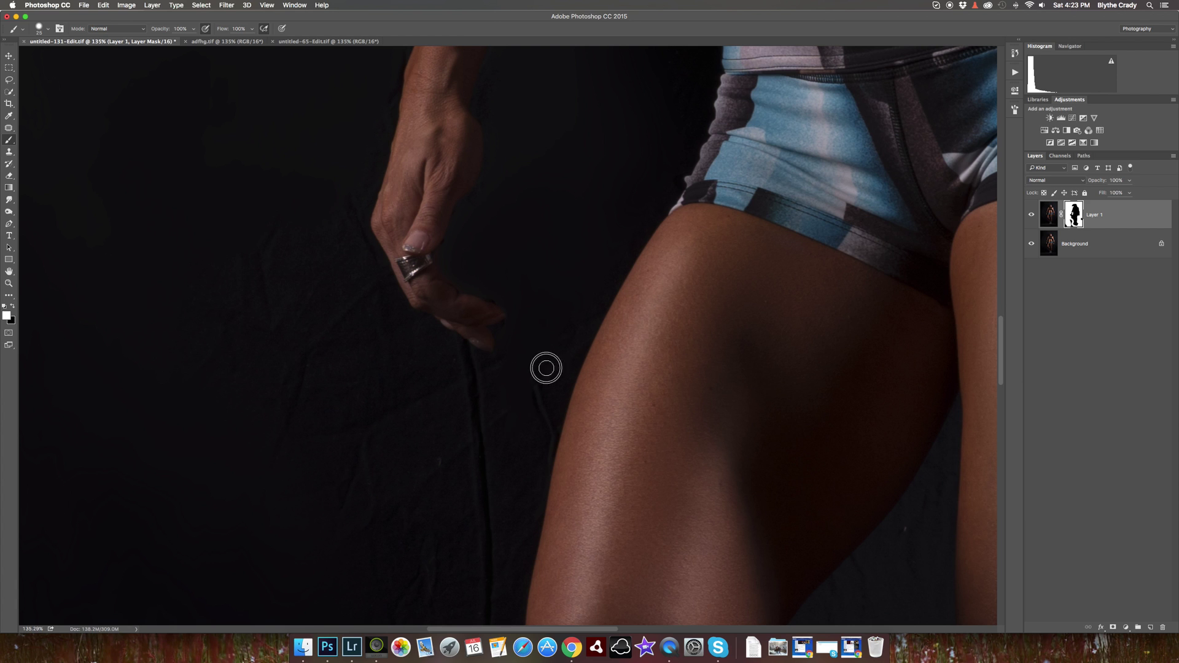
Paint out the dark cord below the hand and smooth the backdrop beside the thigh
{"action": "left_click_drag", "start_coordinate": [575, 315], "coordinate": [390, 335]}
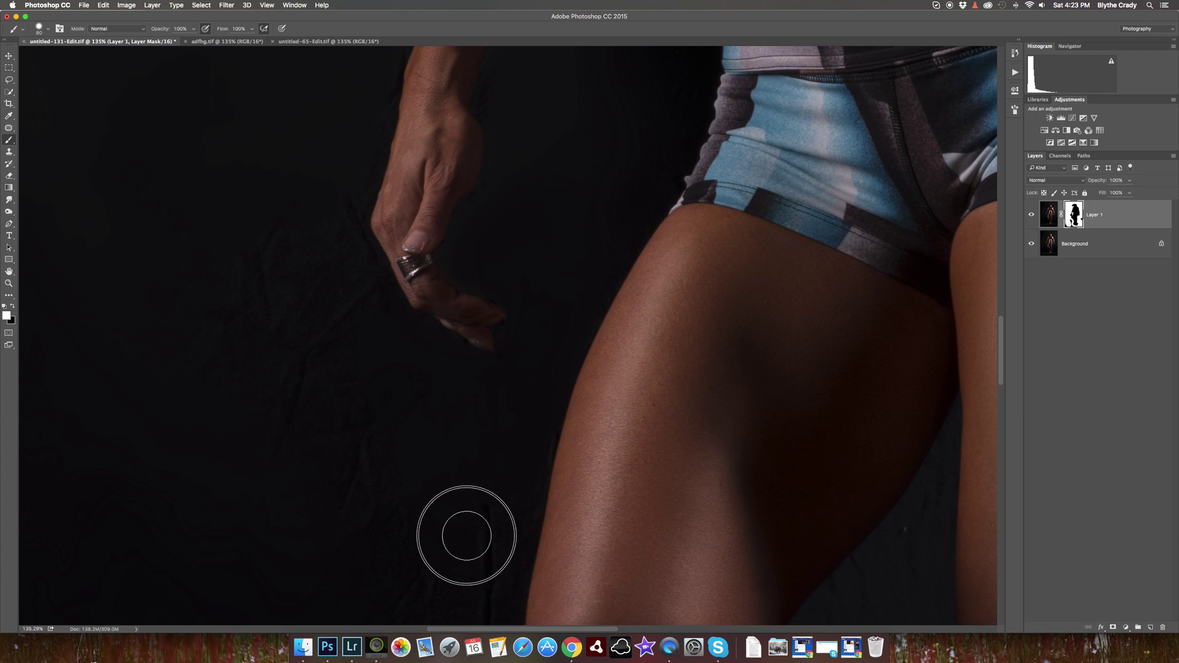
{"action": "mouse_move", "coordinate": [389, 336]}
{"action": "left_mouse_down"}
{"action": "mouse_move", "coordinate": [325, 202]}
{"action": "mouse_move", "coordinate": [425, 449]}
{"action": "left_mouse_up"}
{"action": "scroll", "coordinate": [425, 449], "scroll_direction": "down", "scroll_amount": 5}
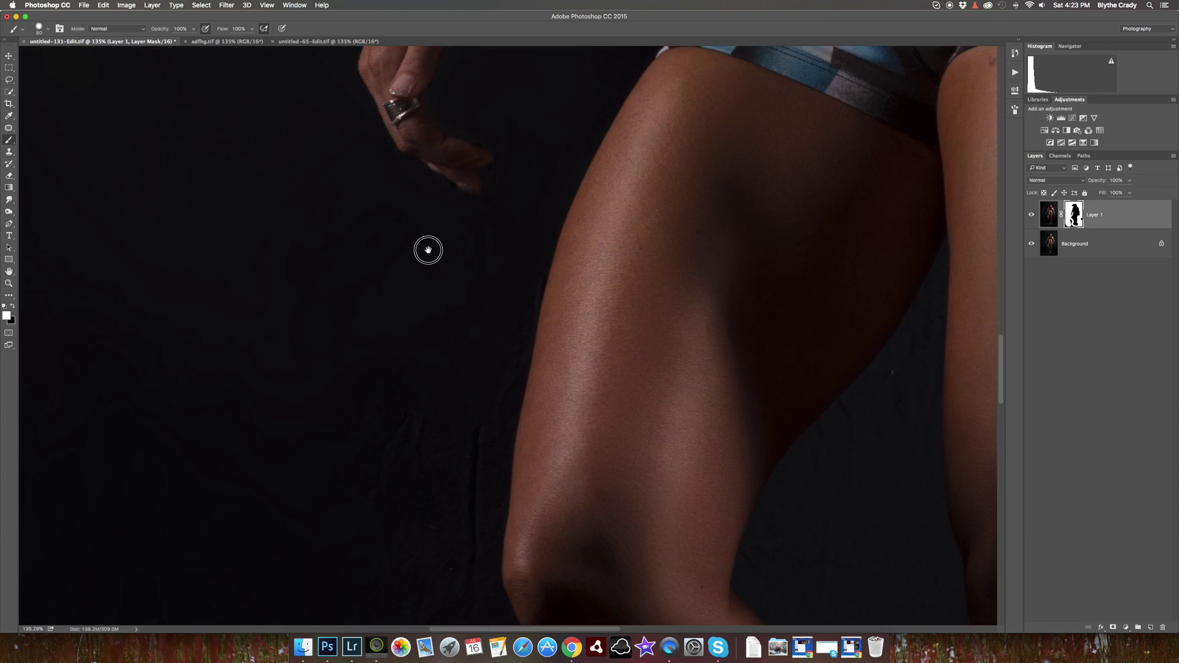
{"action": "scroll", "coordinate": [426, 250], "scroll_direction": "down", "scroll_amount": 2}
{"action": "key", "text": "bracketright"}
{"action": "key", "text": "bracketright"}
{"action": "mouse_move", "coordinate": [393, 367]}
{"action": "left_mouse_down"}
{"action": "mouse_move", "coordinate": [356, 350]}
{"action": "mouse_move", "coordinate": [288, 357]}
{"action": "left_mouse_up"}
Enlarge the brush and smooth the backdrop along the calves, knees and down toward the ankle
{"action": "scroll", "coordinate": [331, 471], "scroll_direction": "down", "scroll_amount": 7}
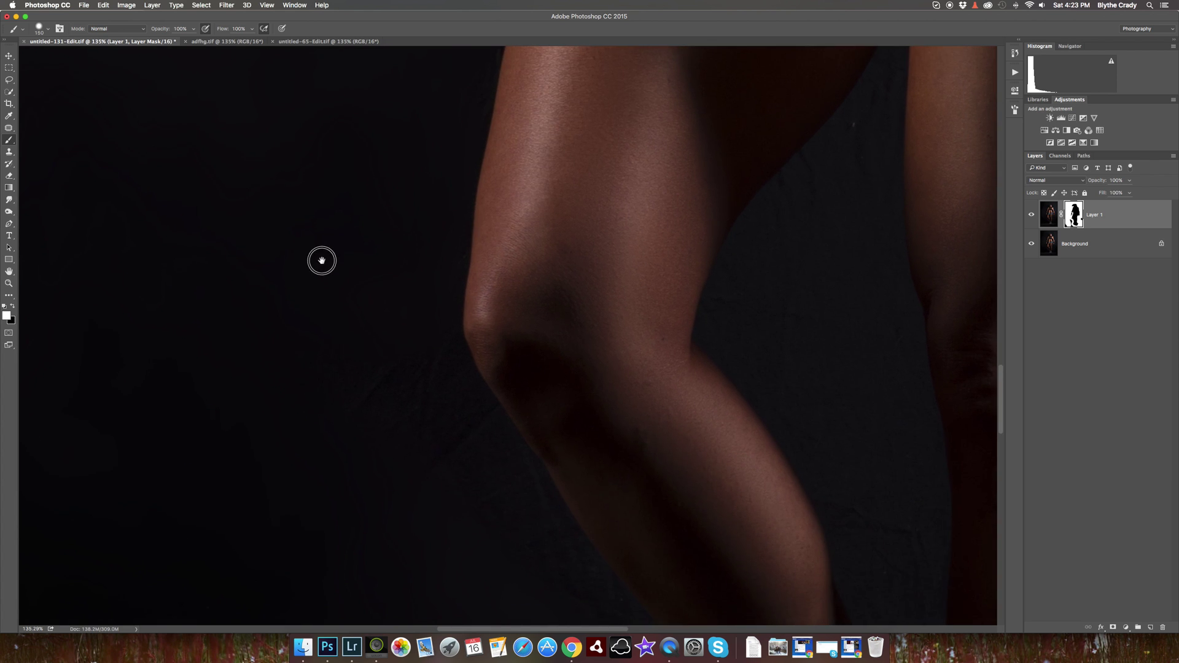
{"action": "mouse_move", "coordinate": [408, 363]}
{"action": "left_mouse_down"}
{"action": "mouse_move", "coordinate": [410, 385]}
{"action": "mouse_move", "coordinate": [460, 447]}
{"action": "mouse_move", "coordinate": [435, 382]}
{"action": "mouse_move", "coordinate": [547, 565]}
{"action": "mouse_move", "coordinate": [468, 429]}
{"action": "mouse_move", "coordinate": [368, 313]}
{"action": "mouse_move", "coordinate": [448, 327]}
{"action": "mouse_move", "coordinate": [526, 481]}
{"action": "mouse_move", "coordinate": [576, 492]}
{"action": "mouse_move", "coordinate": [592, 555]}
{"action": "mouse_move", "coordinate": [513, 405]}
{"action": "mouse_move", "coordinate": [547, 463]}
{"action": "left_mouse_up"}
{"action": "scroll", "coordinate": [369, 313], "scroll_direction": "down", "scroll_amount": 3}
{"action": "scroll", "coordinate": [353, 270], "scroll_direction": "down", "scroll_amount": 4}
{"action": "key", "text": "bracketright"}
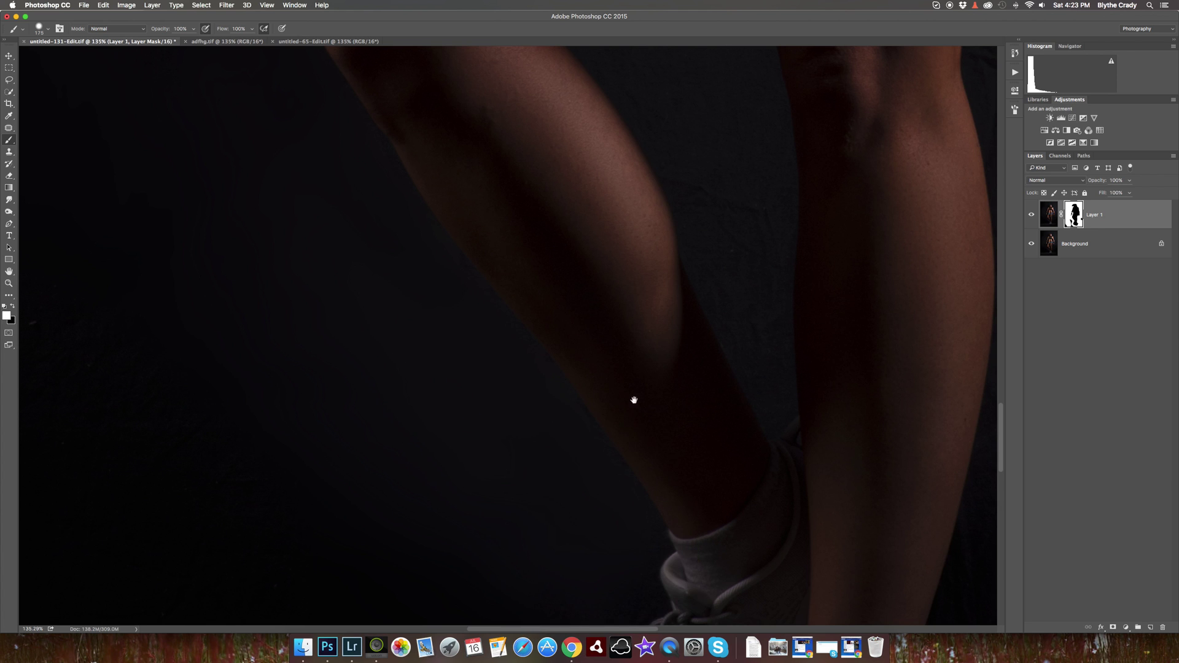
{"action": "left_click_drag", "start_coordinate": [635, 400], "coordinate": [521, 511]}
{"action": "mouse_move", "coordinate": [564, 323]}
{"action": "left_mouse_down"}
{"action": "mouse_move", "coordinate": [597, 326]}
{"action": "mouse_move", "coordinate": [626, 526]}
{"action": "mouse_move", "coordinate": [623, 264]}
{"action": "mouse_move", "coordinate": [561, 310]}
{"action": "mouse_move", "coordinate": [461, 171]}
{"action": "left_mouse_up"}
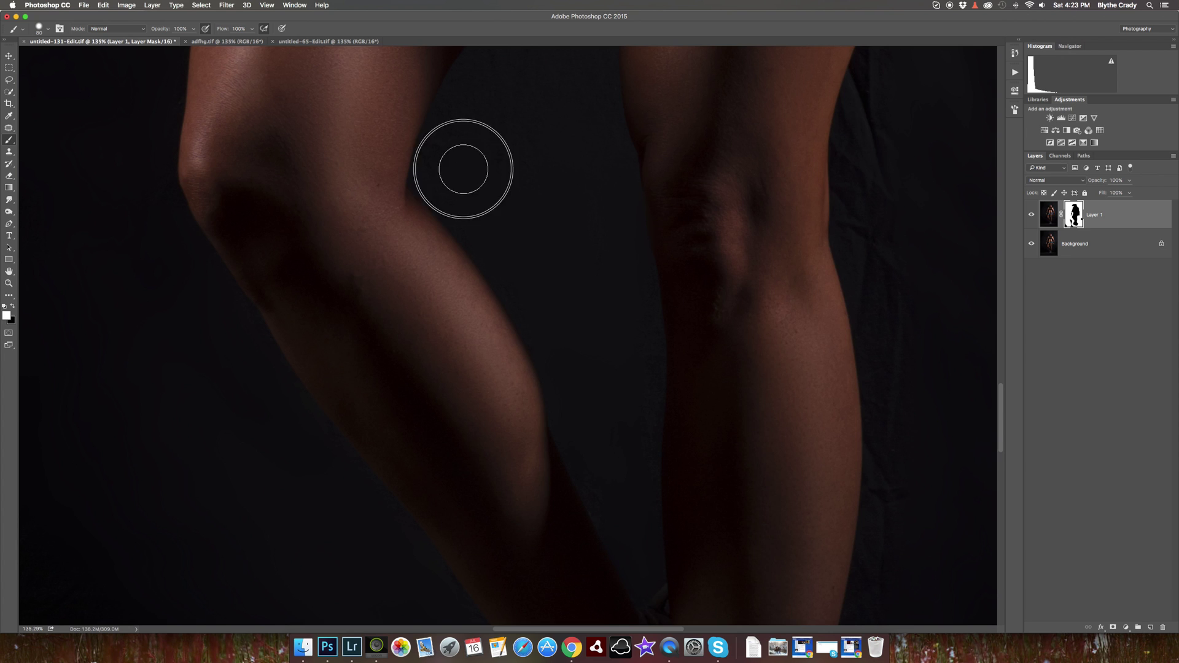
{"action": "mouse_move", "coordinate": [557, 217]}
{"action": "left_mouse_down"}
{"action": "mouse_move", "coordinate": [571, 463]}
{"action": "mouse_move", "coordinate": [500, 395]}
{"action": "mouse_move", "coordinate": [579, 236]}
{"action": "mouse_move", "coordinate": [526, 276]}
{"action": "mouse_move", "coordinate": [612, 174]}
{"action": "left_mouse_up"}
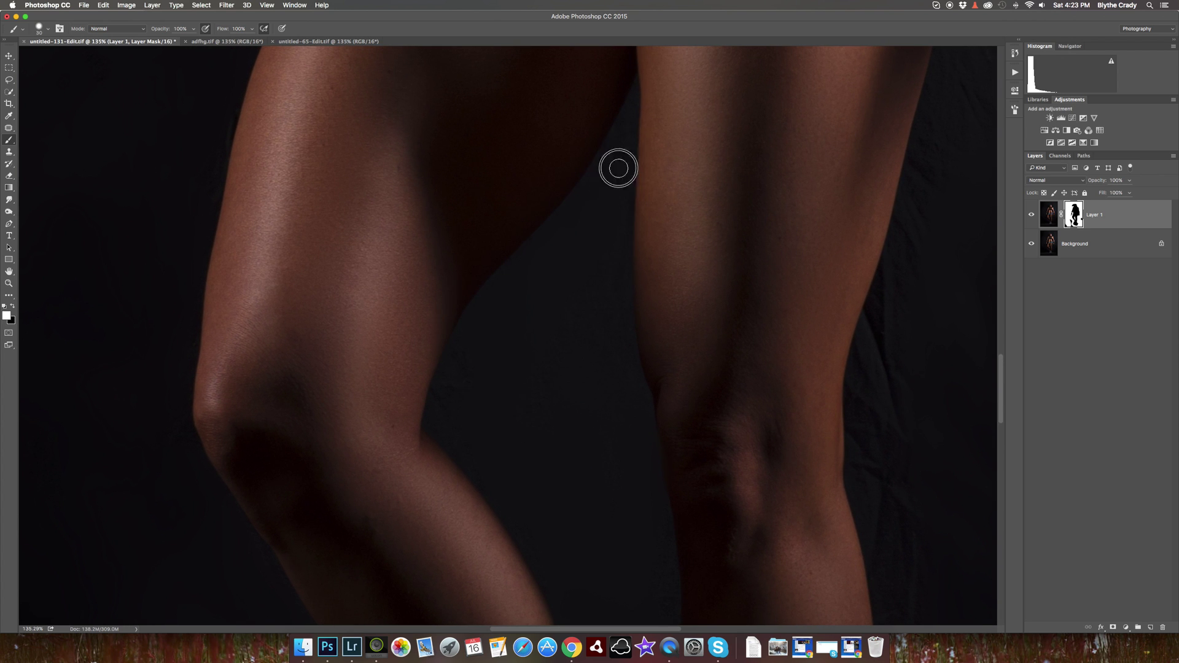
Paint the mask over the dark backdrop gap between the legs
{"action": "scroll", "coordinate": [618, 168], "scroll_direction": "up", "scroll_amount": 5}
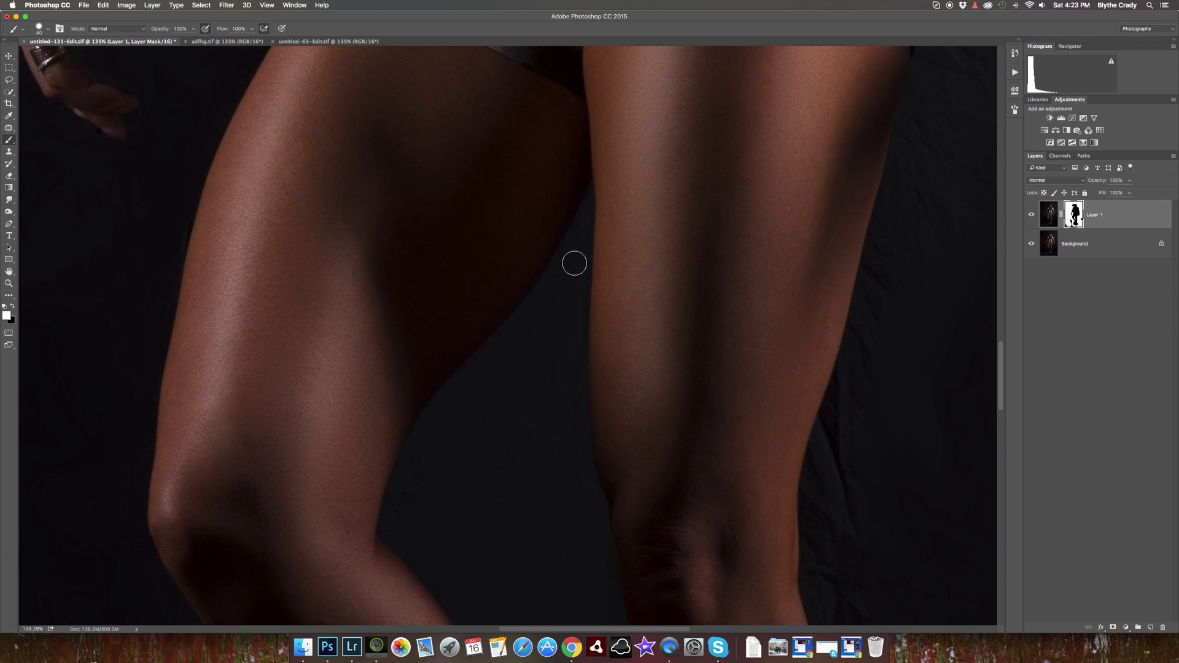
{"action": "mouse_move", "coordinate": [581, 242]}
{"action": "left_mouse_down"}
{"action": "mouse_move", "coordinate": [592, 174]}
{"action": "mouse_move", "coordinate": [564, 283]}
{"action": "left_mouse_up"}
{"action": "mouse_move", "coordinate": [552, 207]}
{"action": "left_mouse_down"}
{"action": "mouse_move", "coordinate": [584, 164]}
{"action": "mouse_move", "coordinate": [546, 263]}
{"action": "left_mouse_up"}
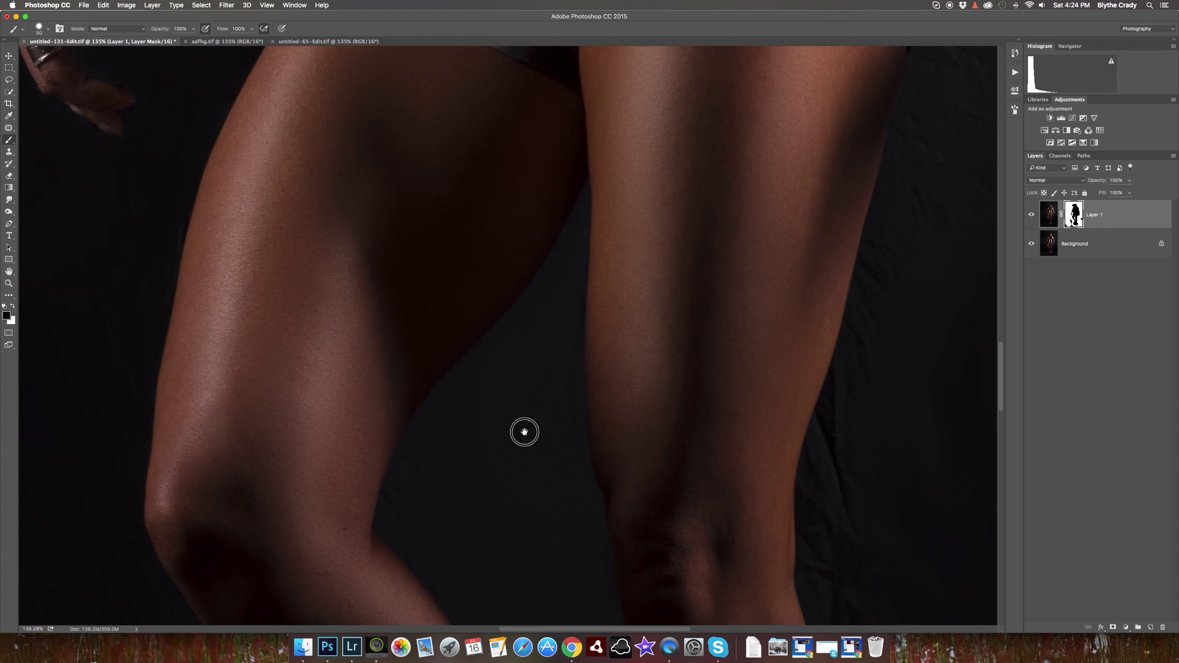
{"action": "scroll", "coordinate": [524, 429], "scroll_direction": "down", "scroll_amount": 5}
{"action": "scroll", "coordinate": [347, 205], "scroll_direction": "right", "scroll_amount": 5}
Switch to white and paint the mask along the leg edges and beside the hand
{"action": "scroll", "coordinate": [624, 323], "scroll_direction": "down", "scroll_amount": 5}
{"action": "key", "text": "x"}
{"action": "mouse_move", "coordinate": [493, 447]}
{"action": "left_mouse_down"}
{"action": "mouse_move", "coordinate": [469, 434]}
{"action": "mouse_move", "coordinate": [479, 303]}
{"action": "mouse_move", "coordinate": [445, 110]}
{"action": "mouse_move", "coordinate": [505, 219]}
{"action": "left_mouse_up"}
{"action": "scroll", "coordinate": [524, 469], "scroll_direction": "up", "scroll_amount": 5}
{"action": "scroll", "coordinate": [524, 468], "scroll_direction": "right", "scroll_amount": 2}
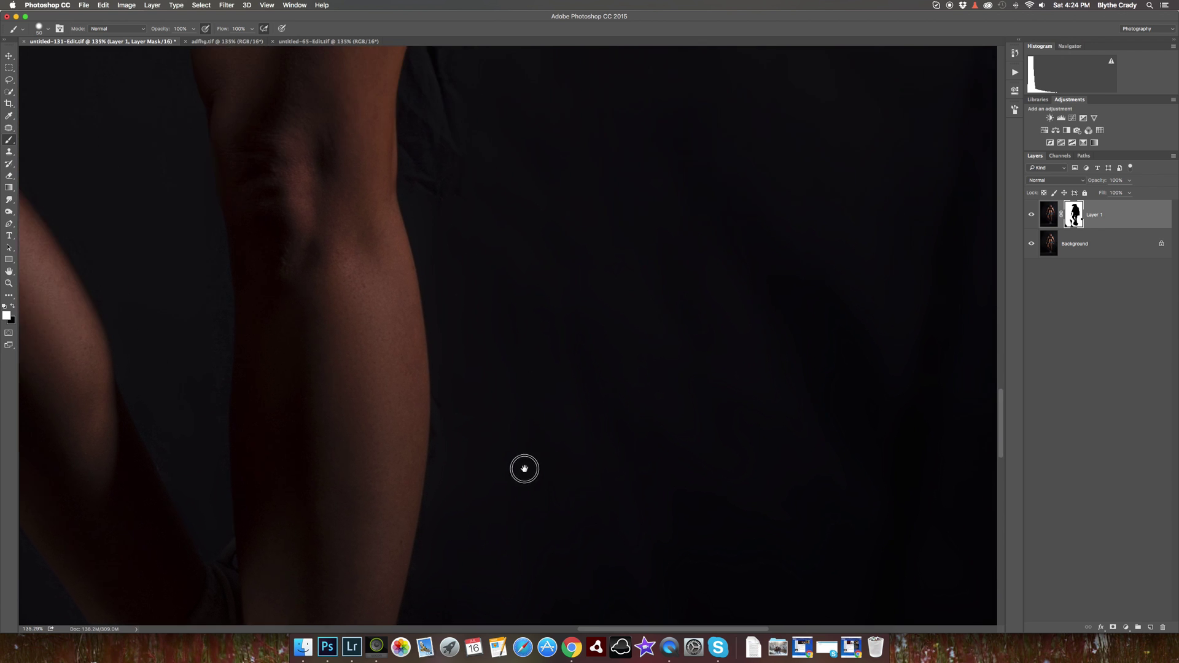
{"action": "scroll", "coordinate": [480, 393], "scroll_direction": "up", "scroll_amount": 5}
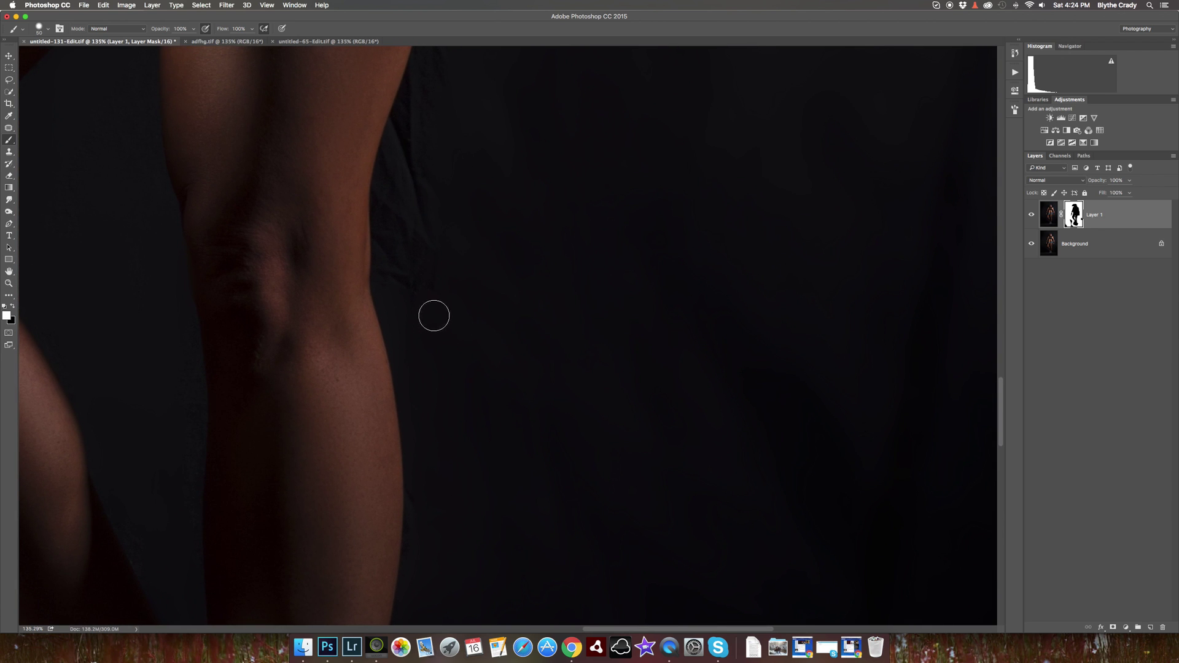
{"action": "mouse_move", "coordinate": [434, 322]}
{"action": "left_mouse_down"}
{"action": "mouse_move", "coordinate": [399, 234]}
{"action": "mouse_move", "coordinate": [413, 121]}
{"action": "mouse_move", "coordinate": [429, 115]}
{"action": "left_mouse_up"}
{"action": "scroll", "coordinate": [464, 347], "scroll_direction": "up", "scroll_amount": 8}
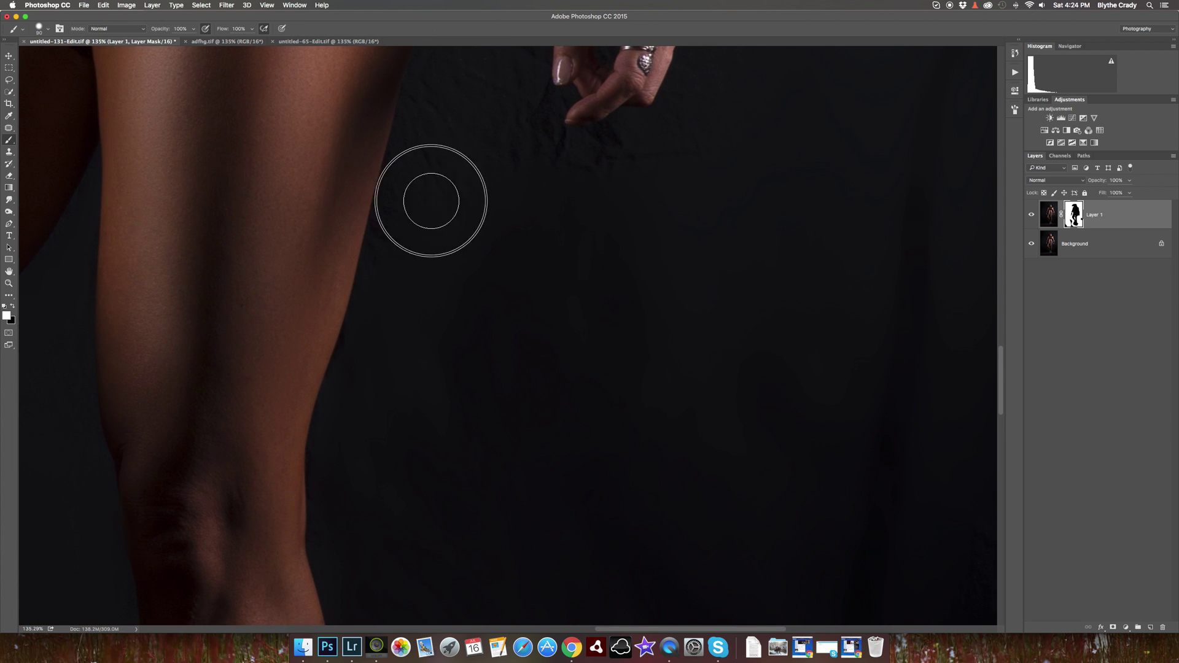
{"action": "mouse_move", "coordinate": [431, 201]}
{"action": "left_mouse_down"}
{"action": "mouse_move", "coordinate": [437, 105]}
{"action": "mouse_move", "coordinate": [403, 245]}
{"action": "mouse_move", "coordinate": [508, 150]}
{"action": "mouse_move", "coordinate": [573, 172]}
{"action": "left_mouse_up"}
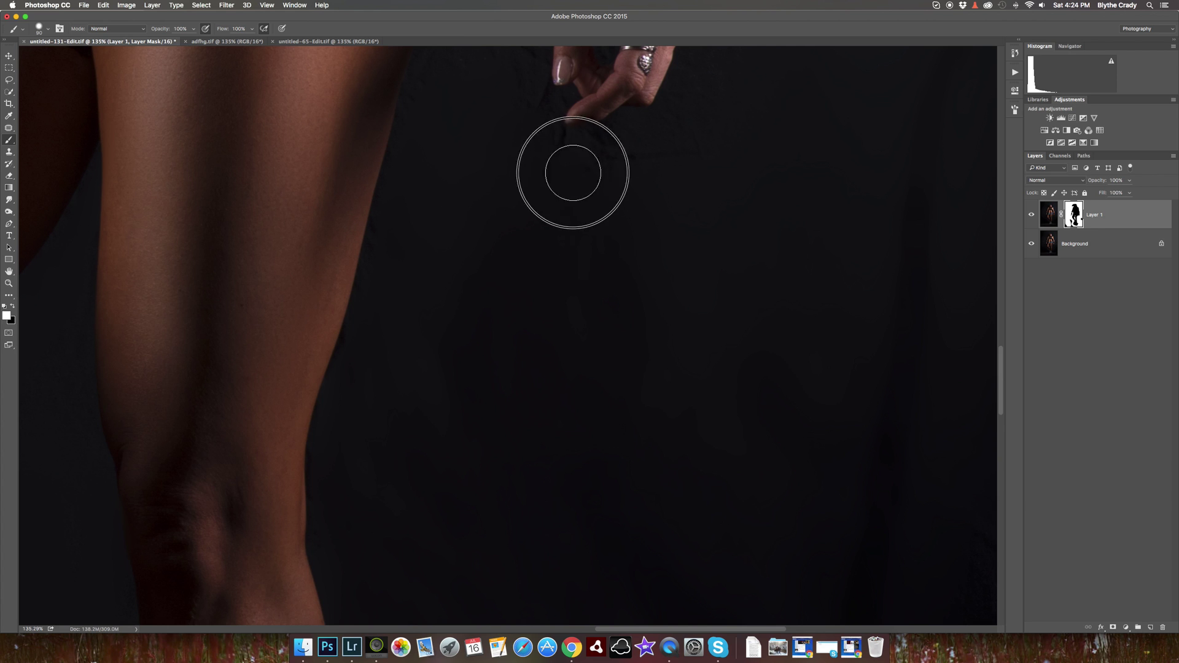
Smooth the backdrop beside the hip and shorts with a slightly larger brush
{"action": "left_click_drag", "start_coordinate": [630, 301], "coordinate": [553, 414]}
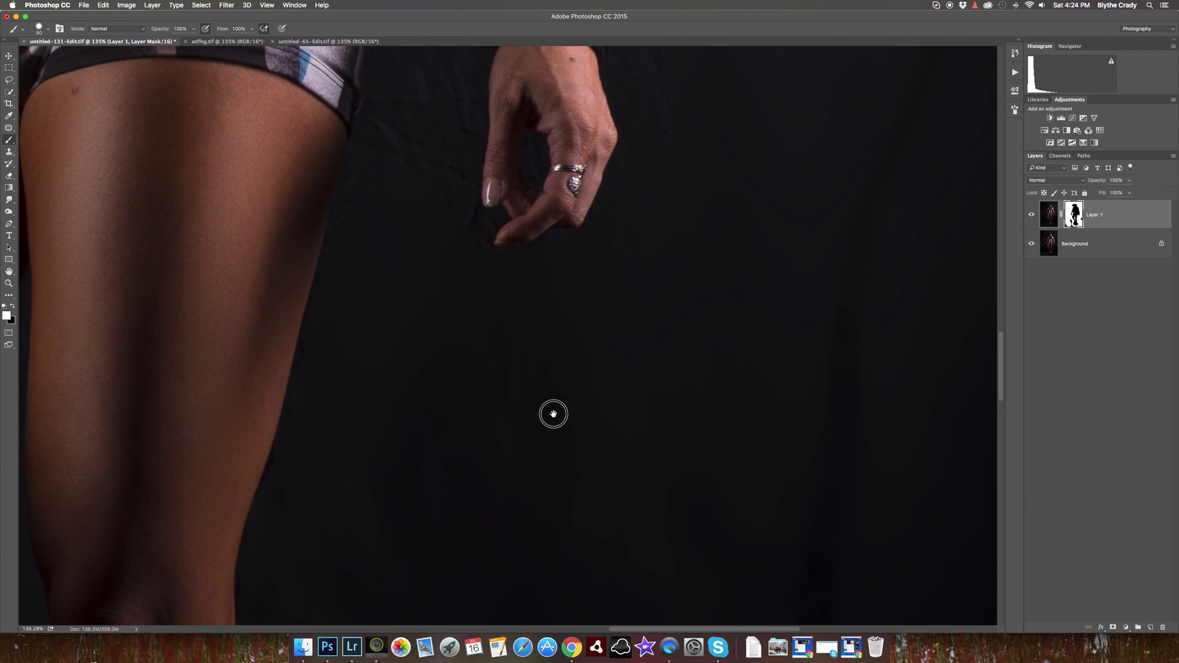
{"action": "left_click_drag", "start_coordinate": [411, 221], "coordinate": [416, 423]}
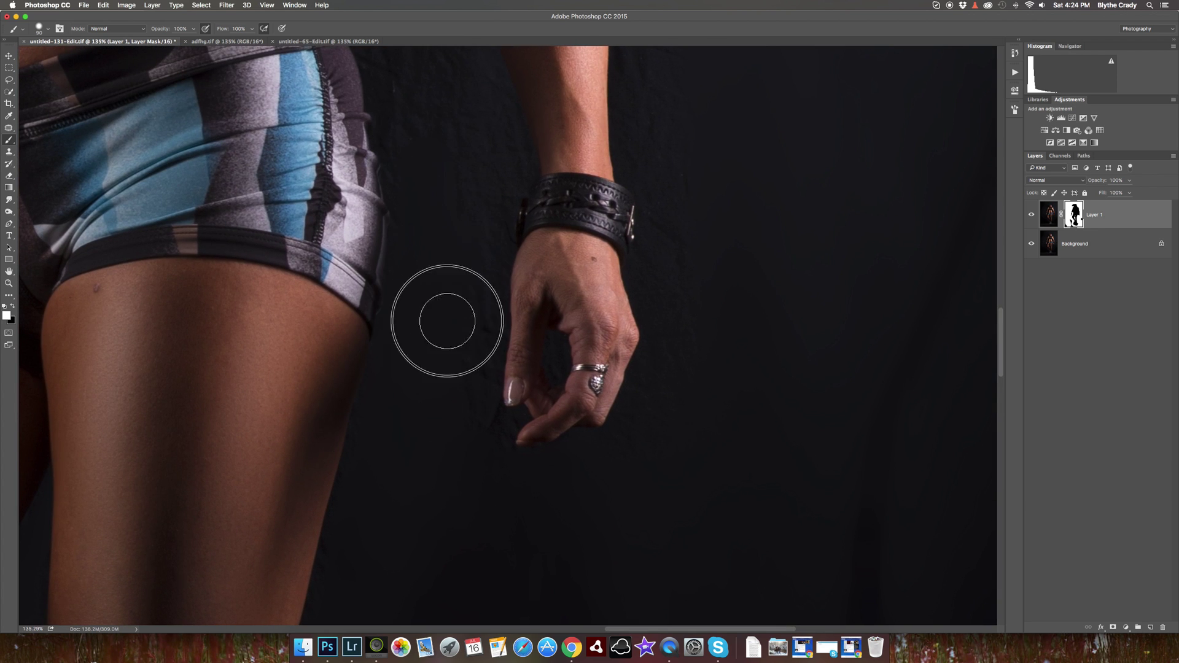
{"action": "mouse_move", "coordinate": [447, 320]}
{"action": "left_mouse_down"}
{"action": "mouse_move", "coordinate": [473, 421]}
{"action": "mouse_move", "coordinate": [481, 100]}
{"action": "left_mouse_up"}
{"action": "key", "text": "bracketright"}
{"action": "scroll", "coordinate": [436, 430], "scroll_direction": "up", "scroll_amount": 5}
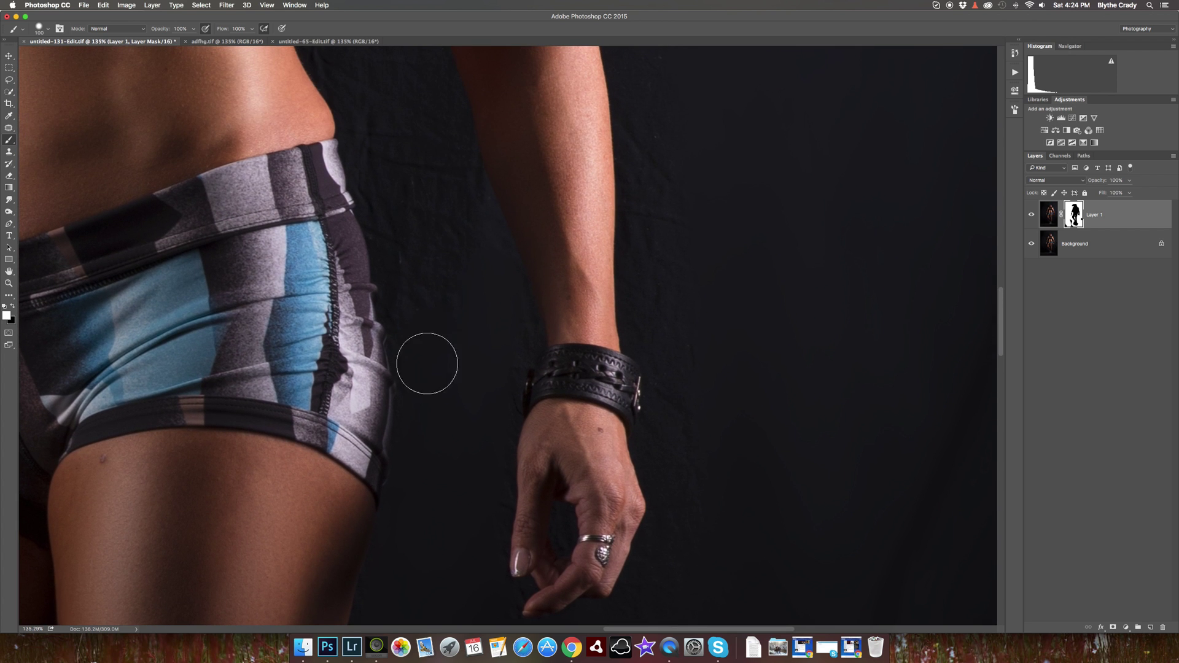
{"action": "scroll", "coordinate": [457, 417], "scroll_direction": "up", "scroll_amount": 5}
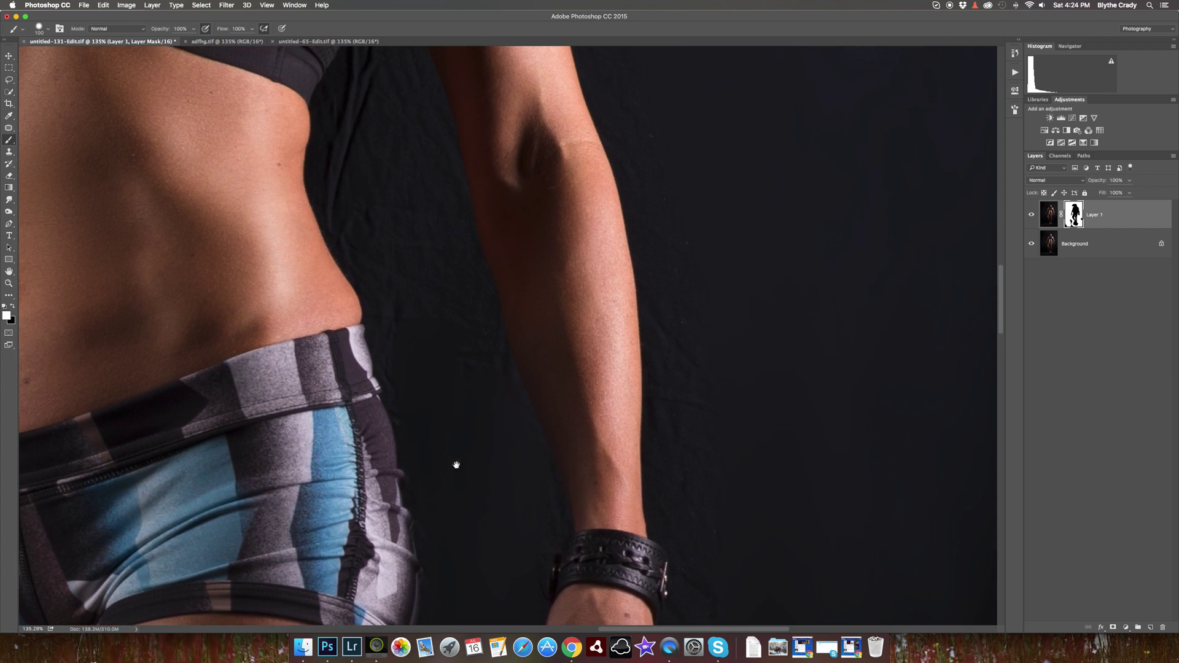
{"action": "scroll", "coordinate": [457, 465], "scroll_direction": "up", "scroll_amount": 2}
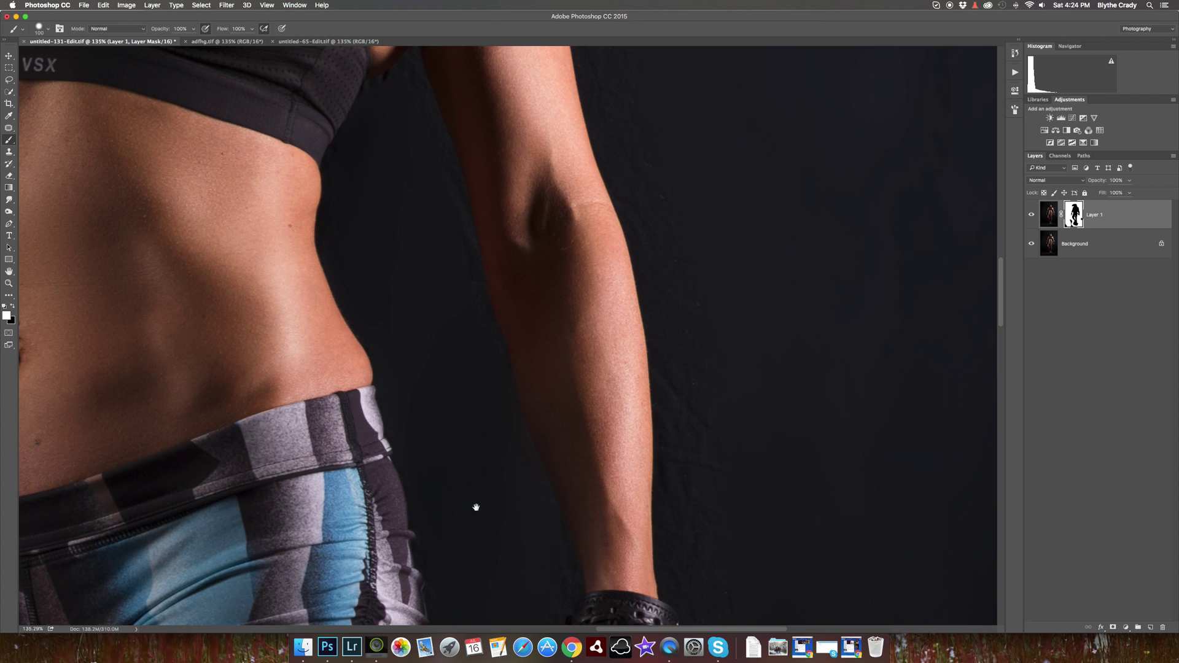
{"action": "left_click_drag", "start_coordinate": [476, 507], "coordinate": [381, 311]}
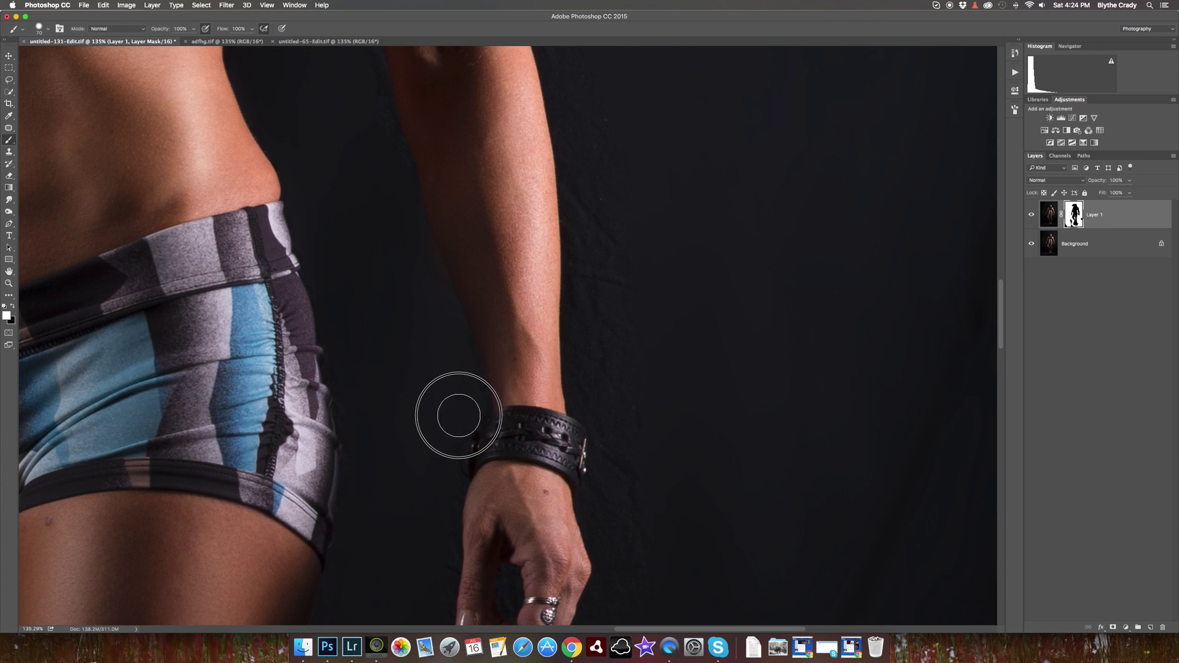
Enlarge the brush and smooth the backdrop along the forearm, shoulder and upper arm
{"action": "key", "text": "bracketright"}
{"action": "key", "text": "bracketright"}
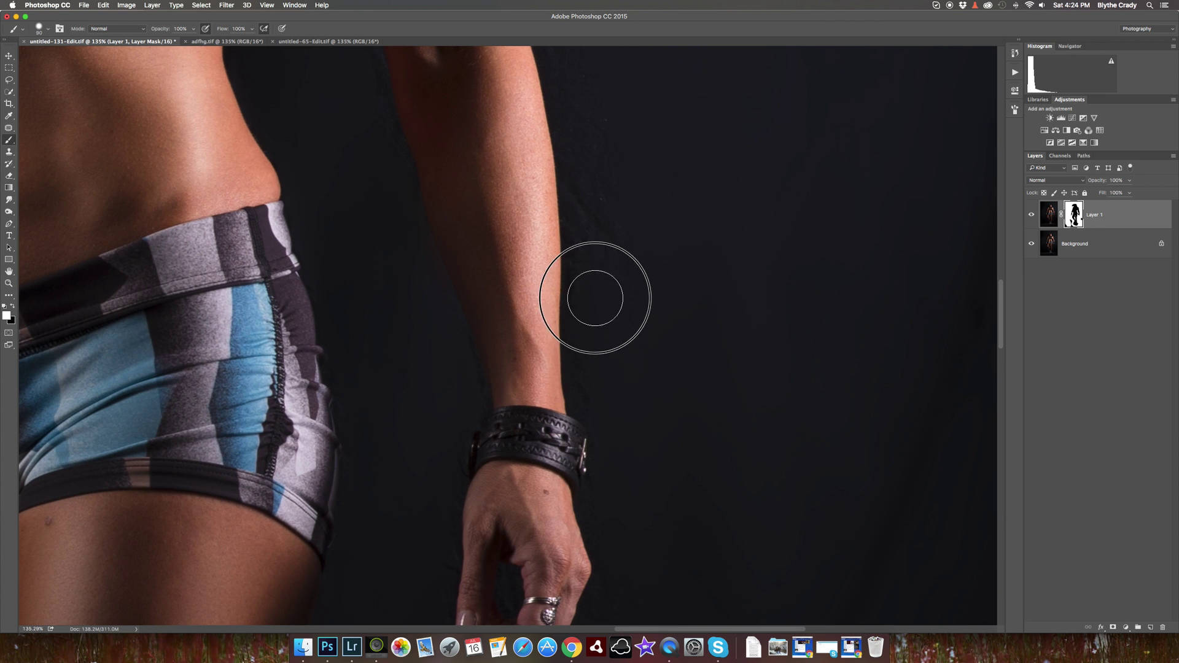
{"action": "mouse_move", "coordinate": [659, 291]}
{"action": "left_mouse_down"}
{"action": "mouse_move", "coordinate": [631, 452]}
{"action": "mouse_move", "coordinate": [521, 451]}
{"action": "left_mouse_up"}
{"action": "key", "text": "bracketright"}
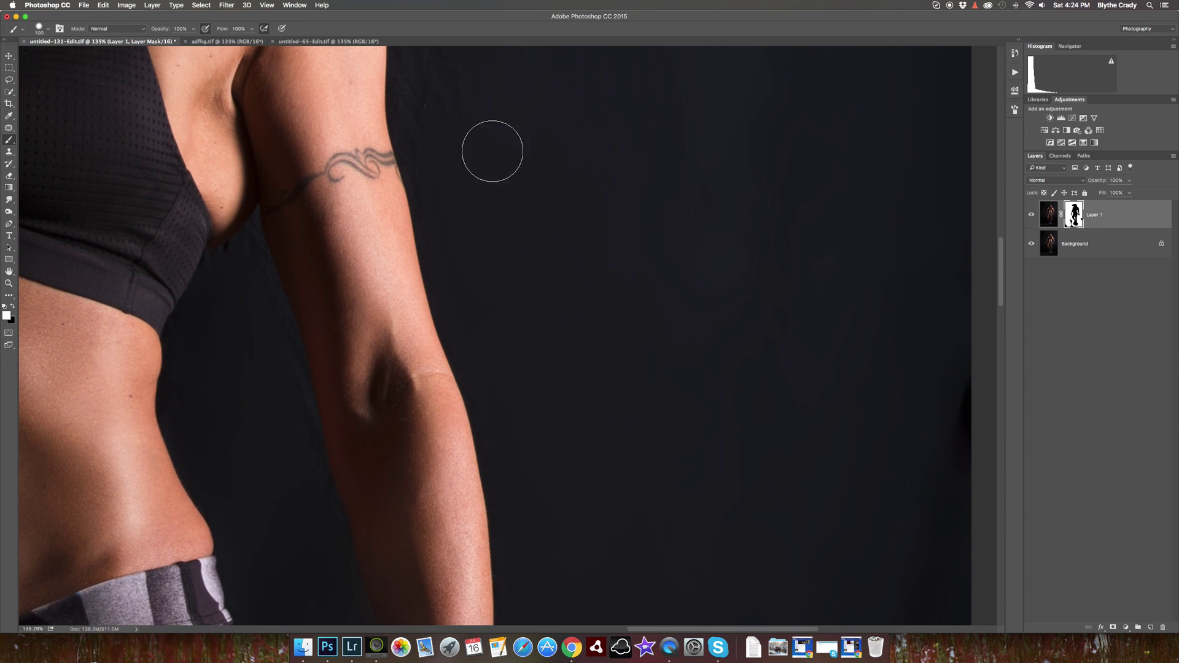
{"action": "left_click_drag", "start_coordinate": [546, 184], "coordinate": [529, 426]}
{"action": "key", "text": "bracketright"}
{"action": "left_click_drag", "start_coordinate": [524, 267], "coordinate": [551, 462]}
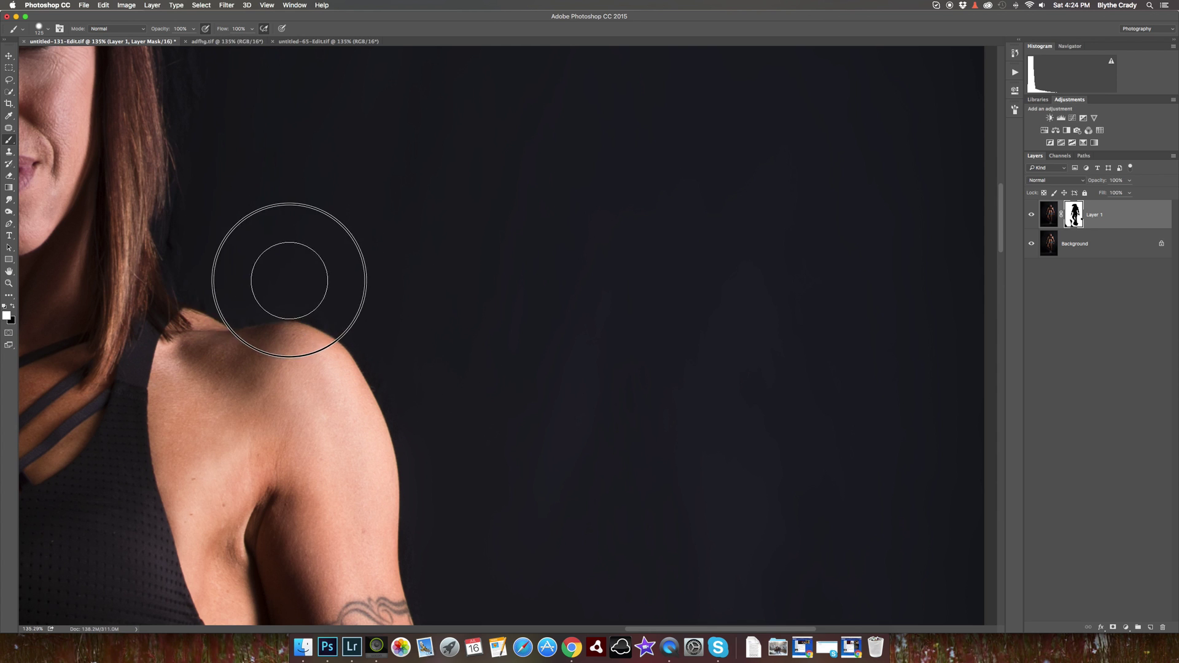
{"action": "mouse_move", "coordinate": [584, 256]}
{"action": "left_mouse_down"}
{"action": "mouse_move", "coordinate": [342, 269]}
{"action": "mouse_move", "coordinate": [658, 164]}
{"action": "left_mouse_up"}
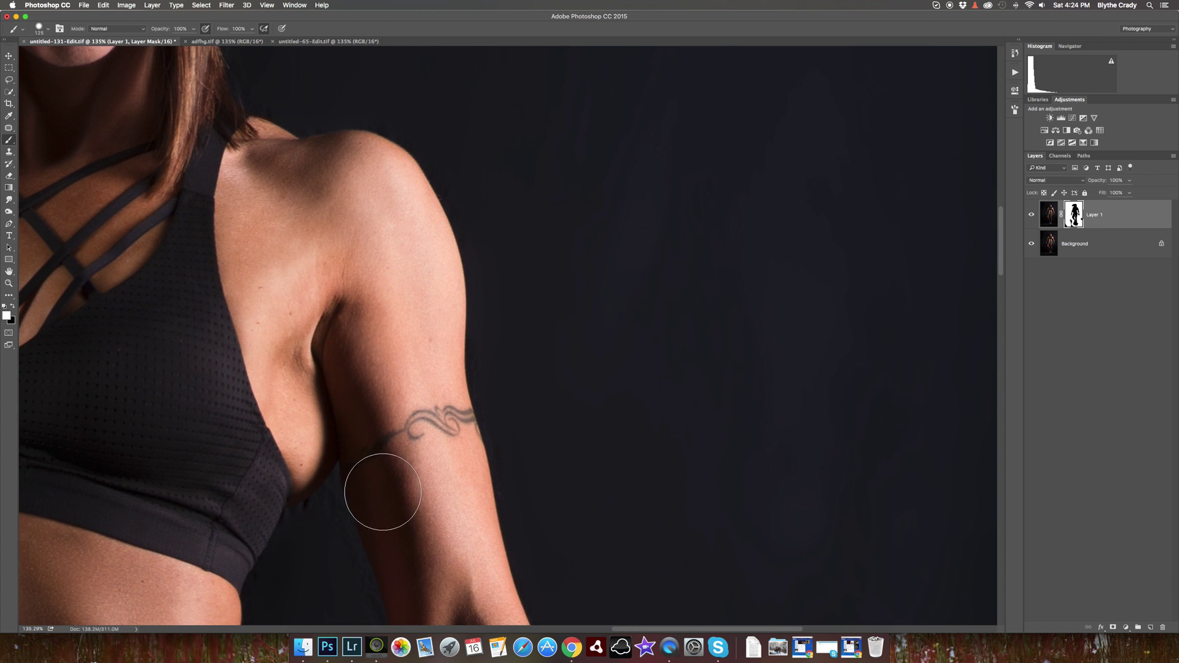
{"action": "key", "text": "z"}
{"action": "mouse_move", "coordinate": [382, 487]}
{"action": "left_mouse_down"}
{"action": "mouse_move", "coordinate": [408, 485]}
{"action": "mouse_move", "coordinate": [384, 519]}
{"action": "mouse_move", "coordinate": [600, 268]}
{"action": "left_mouse_up"}
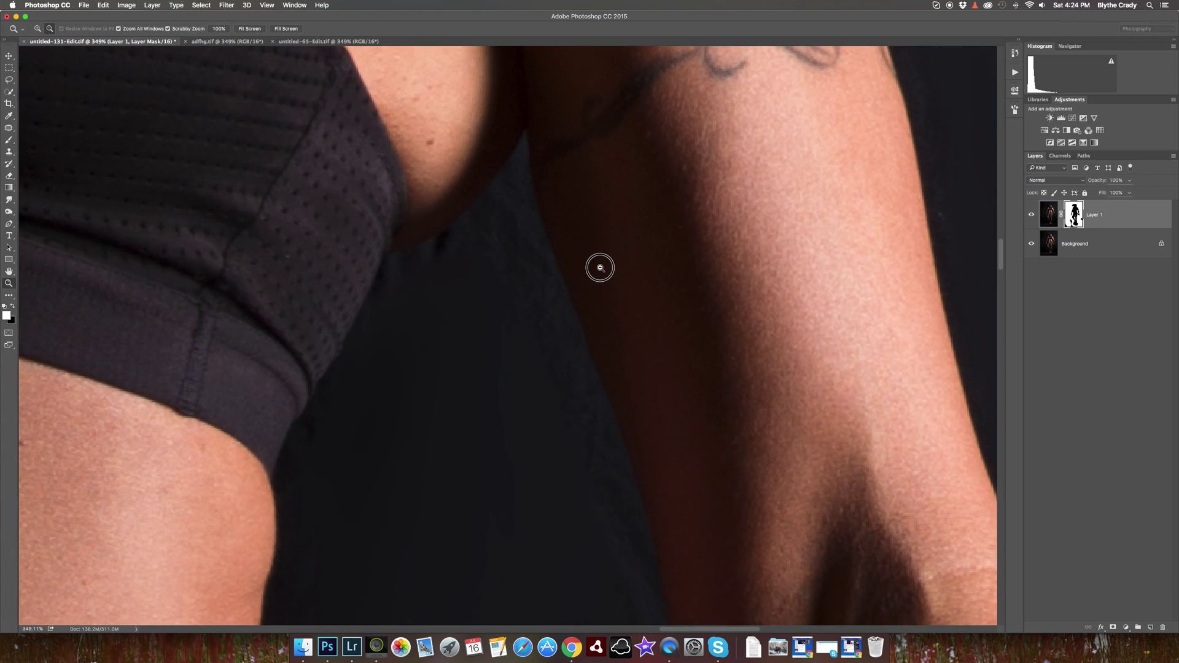
Shrink the brush and paint the mask down the narrow gap between torso and arm
{"action": "key", "text": "b"}
{"action": "key", "text": "bracketleft"}
{"action": "key", "text": "bracketleft"}
{"action": "key", "text": "bracketleft"}
{"action": "key", "text": "bracketleft"}
{"action": "key", "text": "bracketleft"}
{"action": "key", "text": "bracketleft"}
{"action": "key", "text": "bracketleft"}
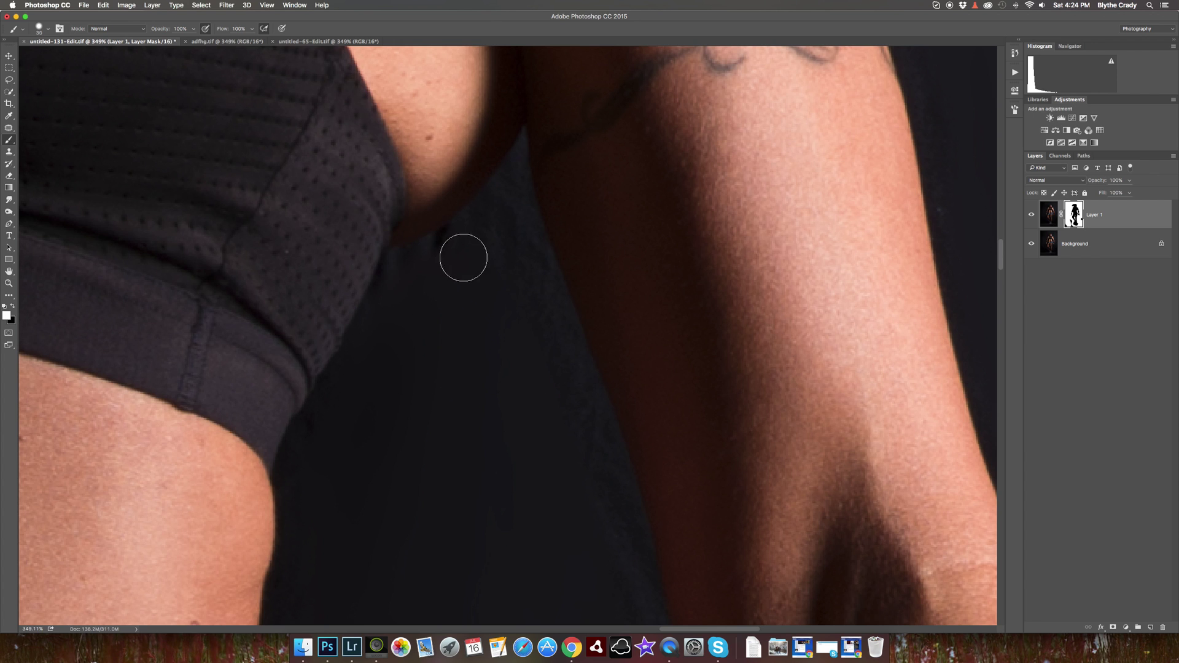
{"action": "key", "text": "bracketleft"}
{"action": "left_click_drag", "start_coordinate": [518, 240], "coordinate": [556, 394]}
{"action": "left_click_drag", "start_coordinate": [450, 250], "coordinate": [427, 286]}
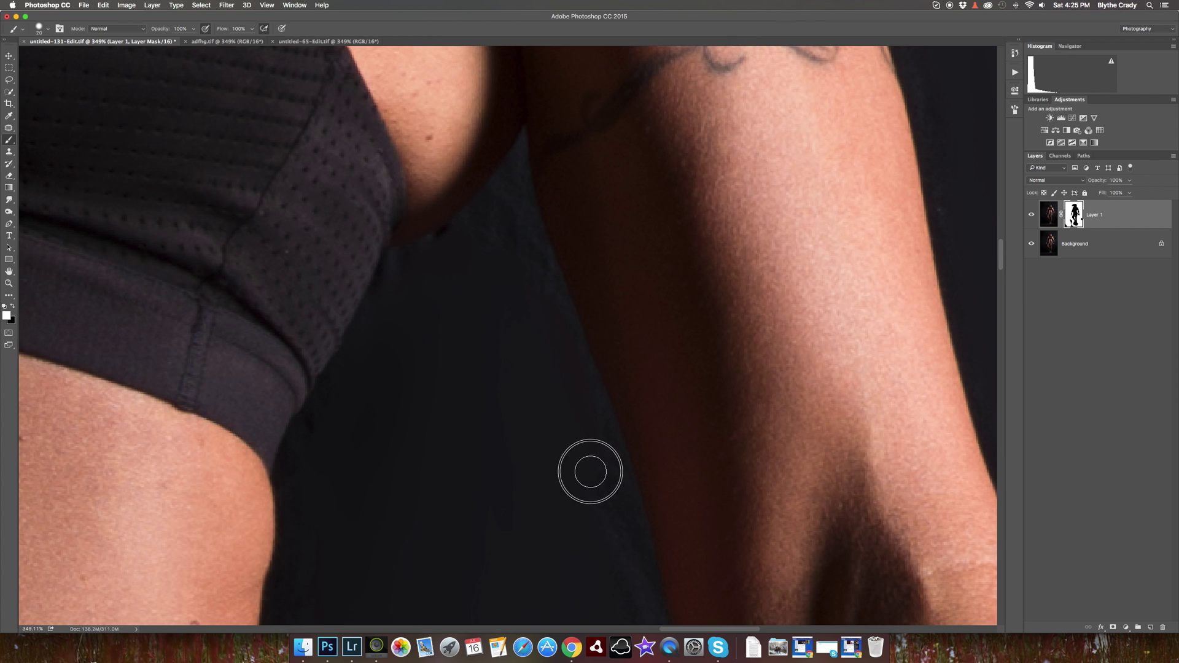
{"action": "left_click_drag", "start_coordinate": [589, 474], "coordinate": [453, 326]}
{"action": "left_click_drag", "start_coordinate": [521, 521], "coordinate": [448, 292]}
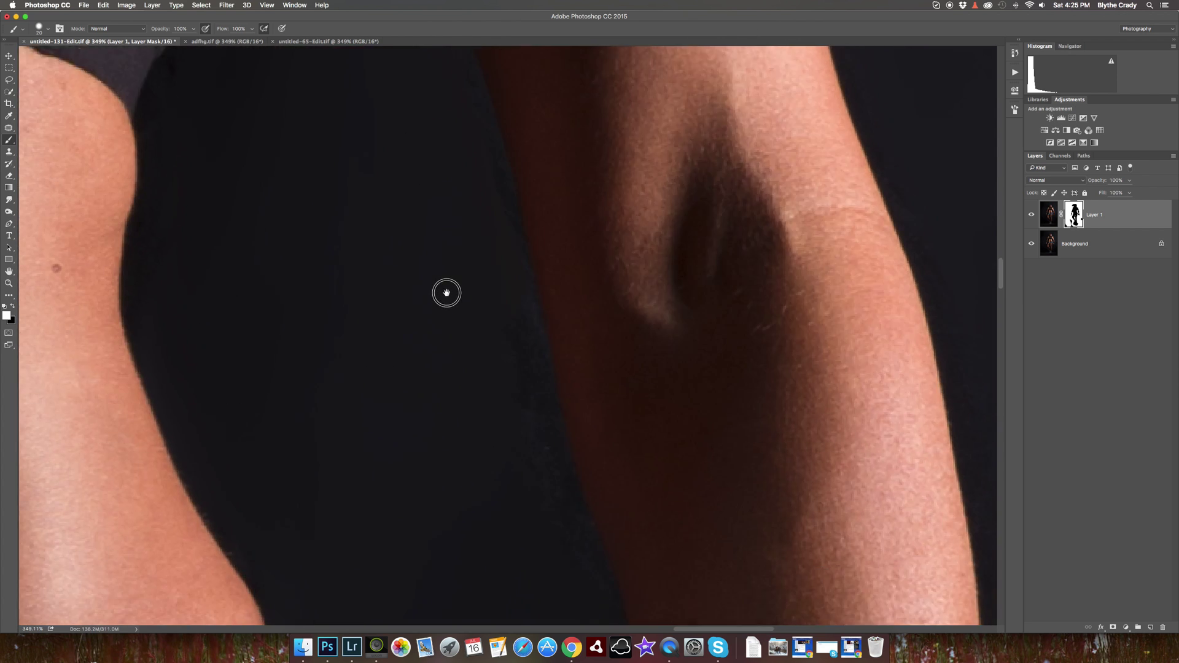
{"action": "left_click_drag", "start_coordinate": [508, 343], "coordinate": [502, 283]}
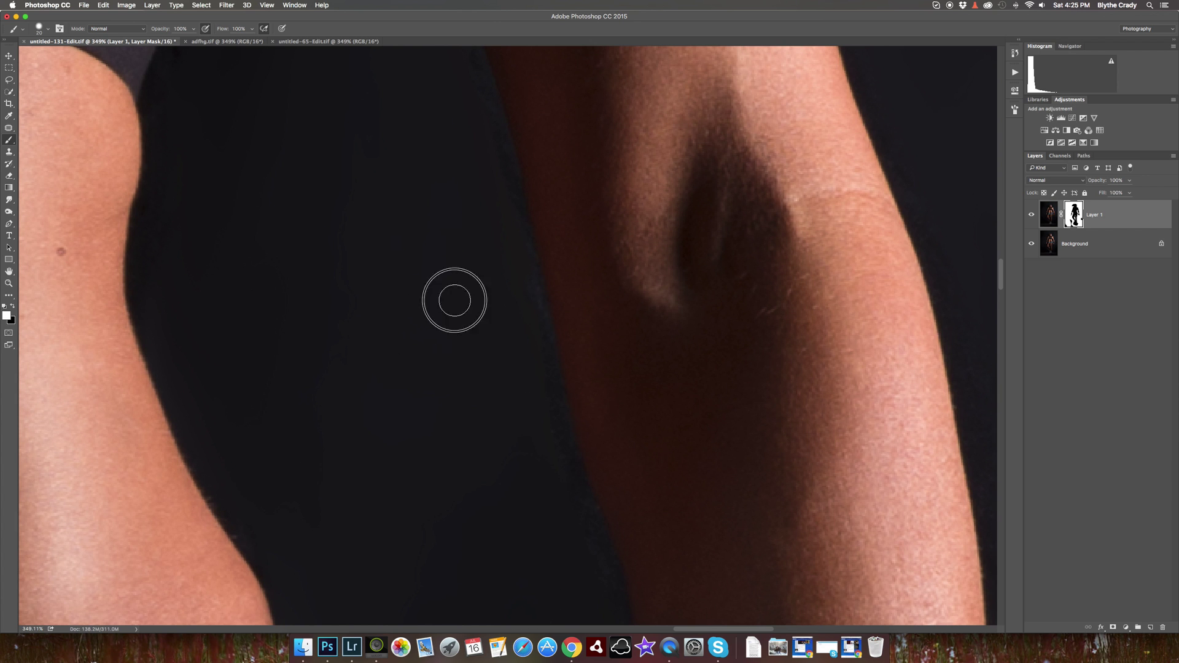
{"action": "left_click_drag", "start_coordinate": [548, 353], "coordinate": [487, 423]}
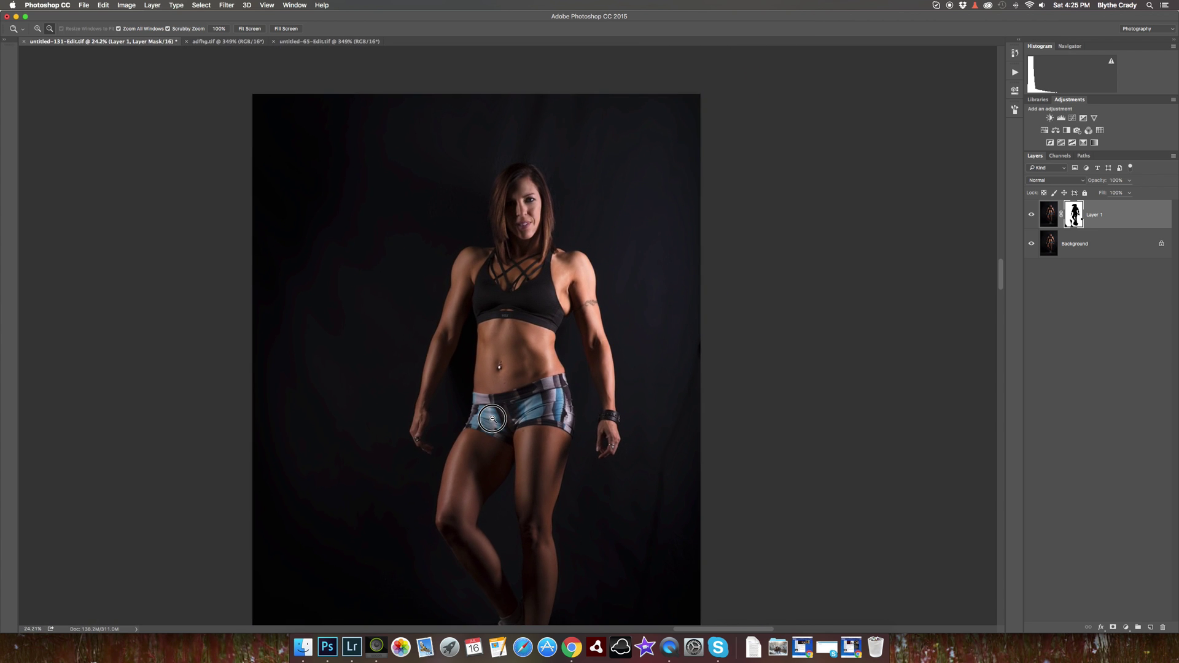
Zoom to the face, enlarge the brush and smooth the backdrop around the head
{"action": "mouse_move", "coordinate": [487, 423]}
{"action": "left_mouse_down"}
{"action": "mouse_move", "coordinate": [539, 196]}
{"action": "mouse_move", "coordinate": [563, 553]}
{"action": "left_mouse_up"}
{"action": "left_click_drag", "start_coordinate": [504, 257], "coordinate": [526, 255]}
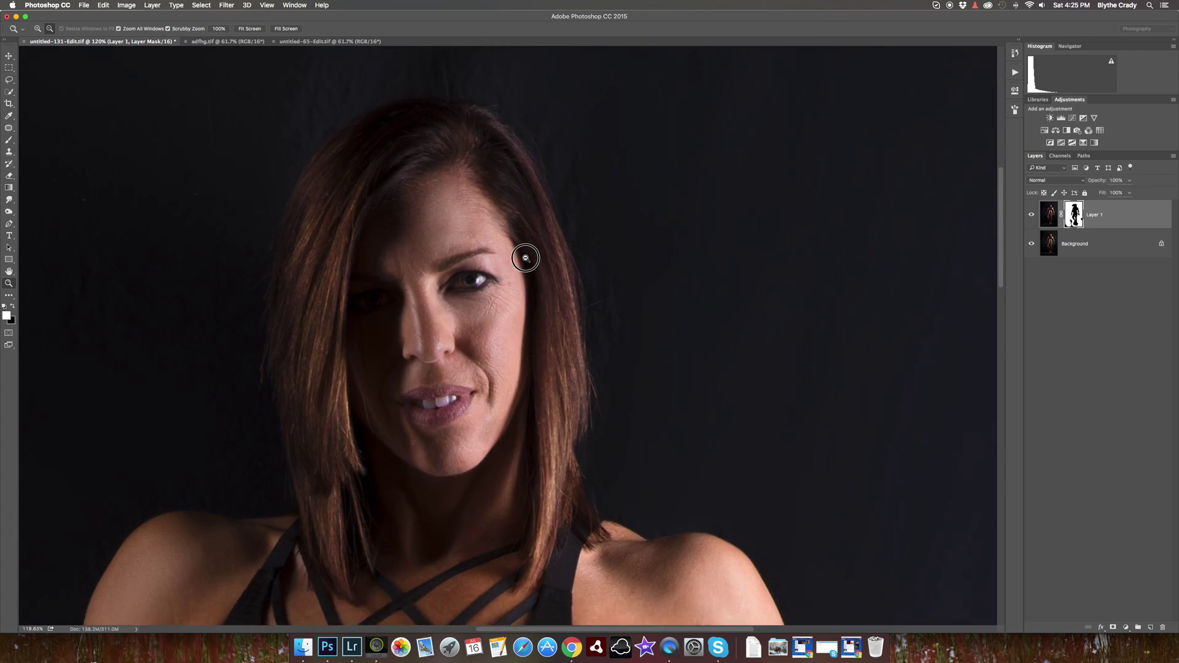
{"action": "key", "text": "b"}
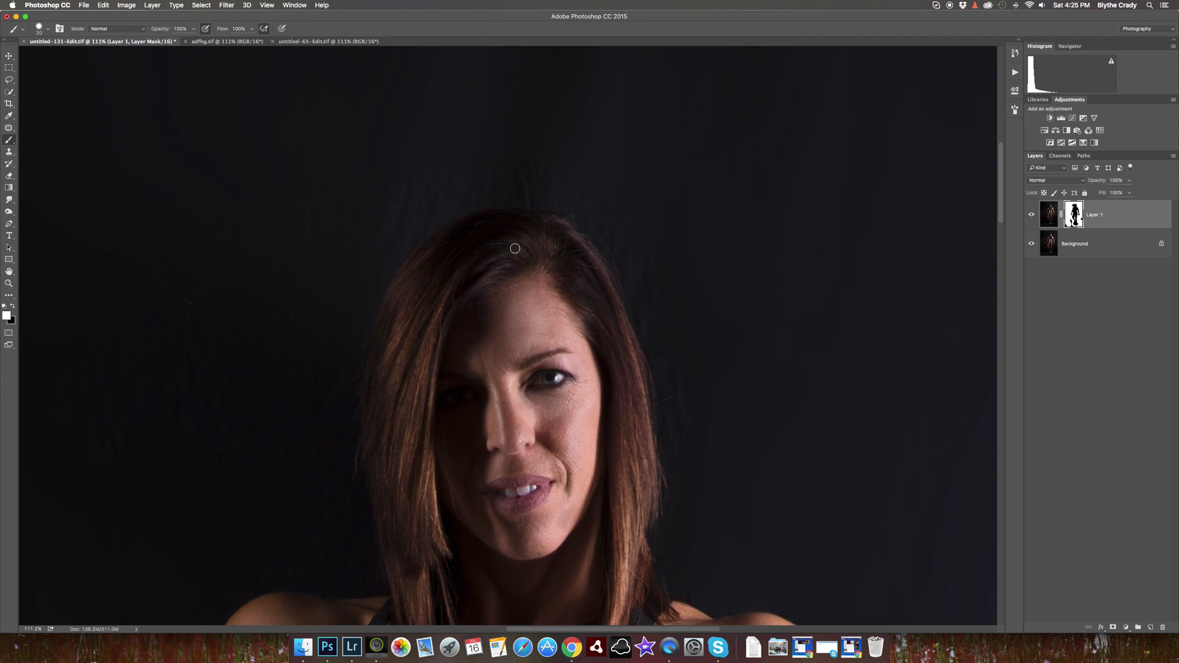
{"action": "key", "text": "bracketright"}
{"action": "key", "text": "bracketright"}
{"action": "key", "text": "bracketright"}
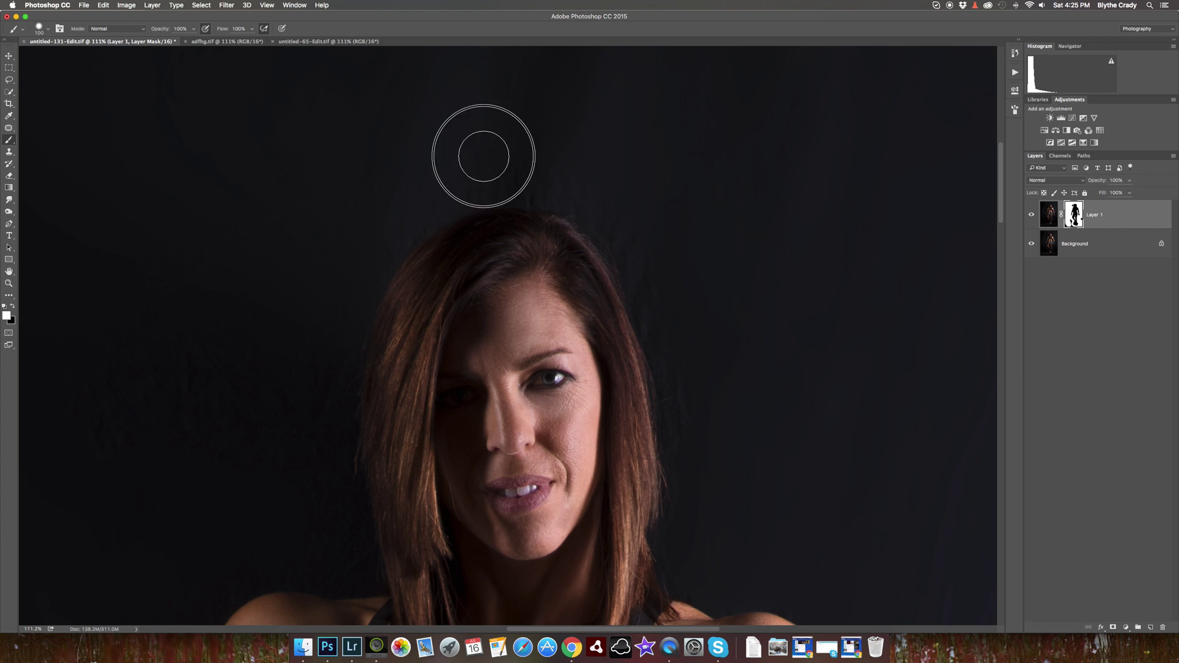
{"action": "key", "text": "bracketright"}
{"action": "key", "text": "bracketright"}
{"action": "key", "text": "bracketright"}
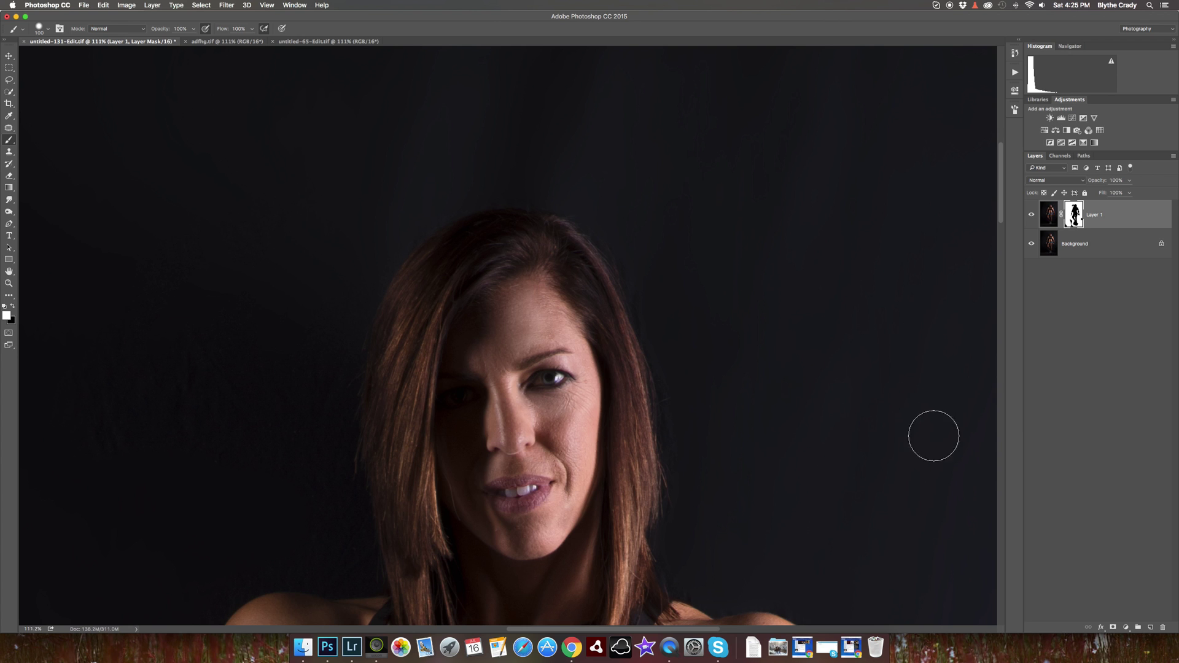
{"action": "left_click_drag", "start_coordinate": [791, 467], "coordinate": [721, 476]}
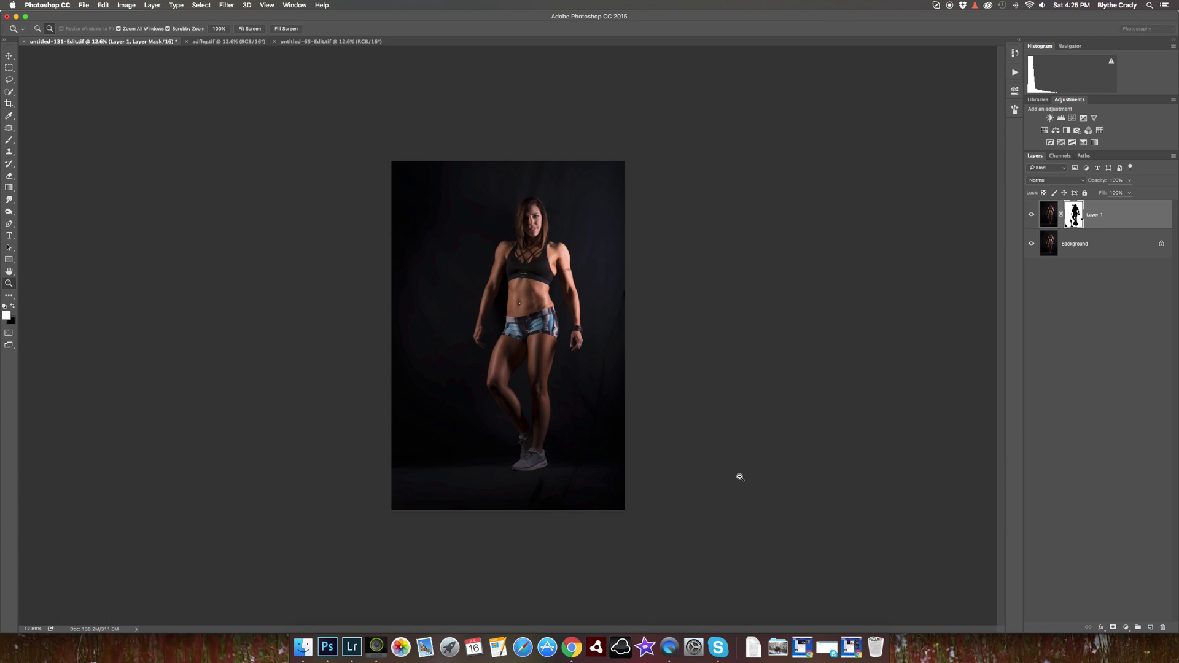
Zoom in, then duplicate the masked Layer 1 and delete the copy to set up a merged stamp
{"action": "left_click_drag", "start_coordinate": [623, 408], "coordinate": [634, 399]}
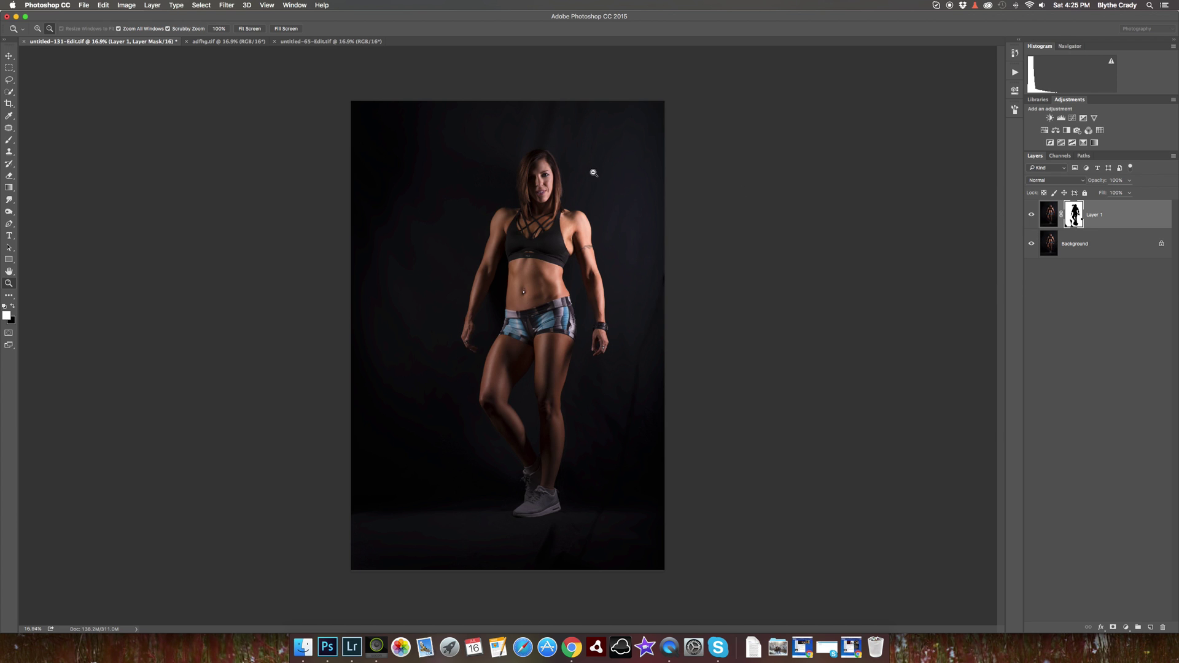
{"action": "left_click_drag", "start_coordinate": [593, 172], "coordinate": [665, 150]}
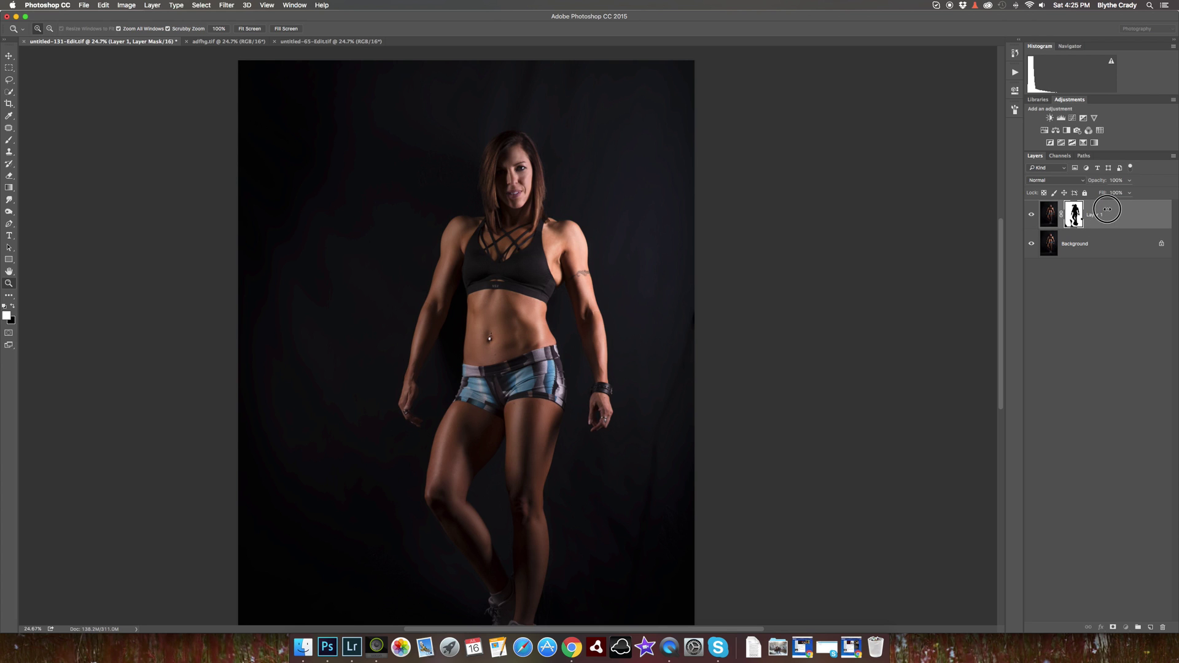
{"action": "key", "text": "super+j"}
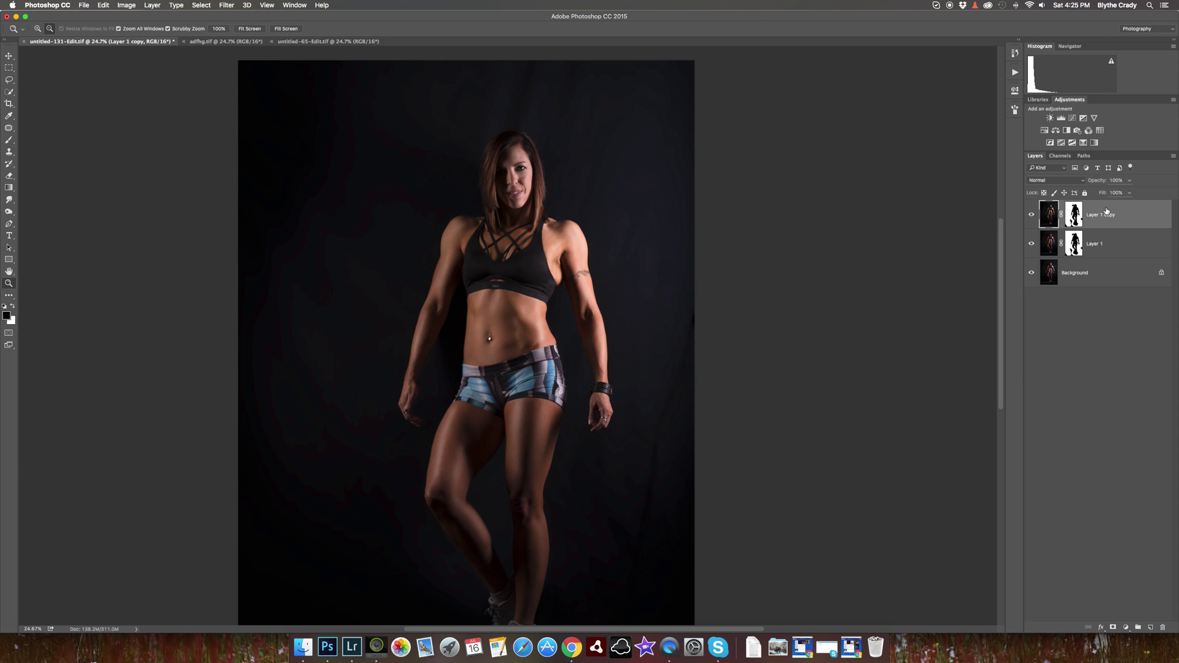
{"action": "left_click_drag", "start_coordinate": [1107, 214], "coordinate": [1162, 628]}
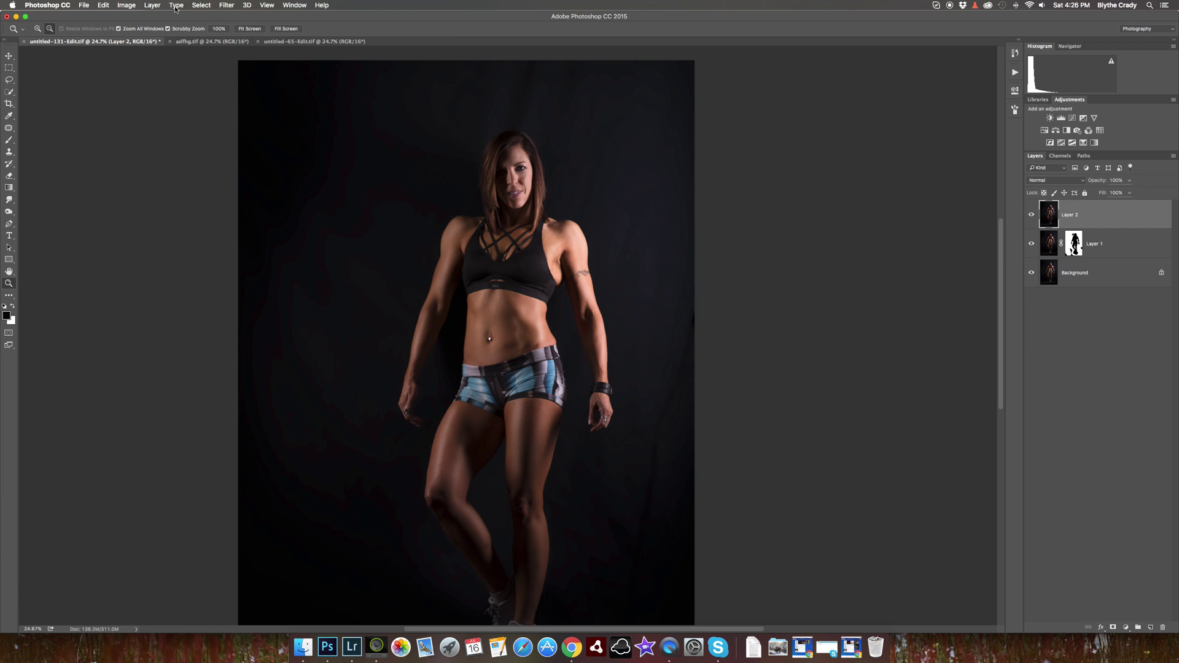
Apply Uniform Add Noise at about 1% to Layer 2, then zoom in to inspect it
{"action": "left_click", "coordinate": [227, 5]}
{"action": "mouse_move", "coordinate": [233, 141]}
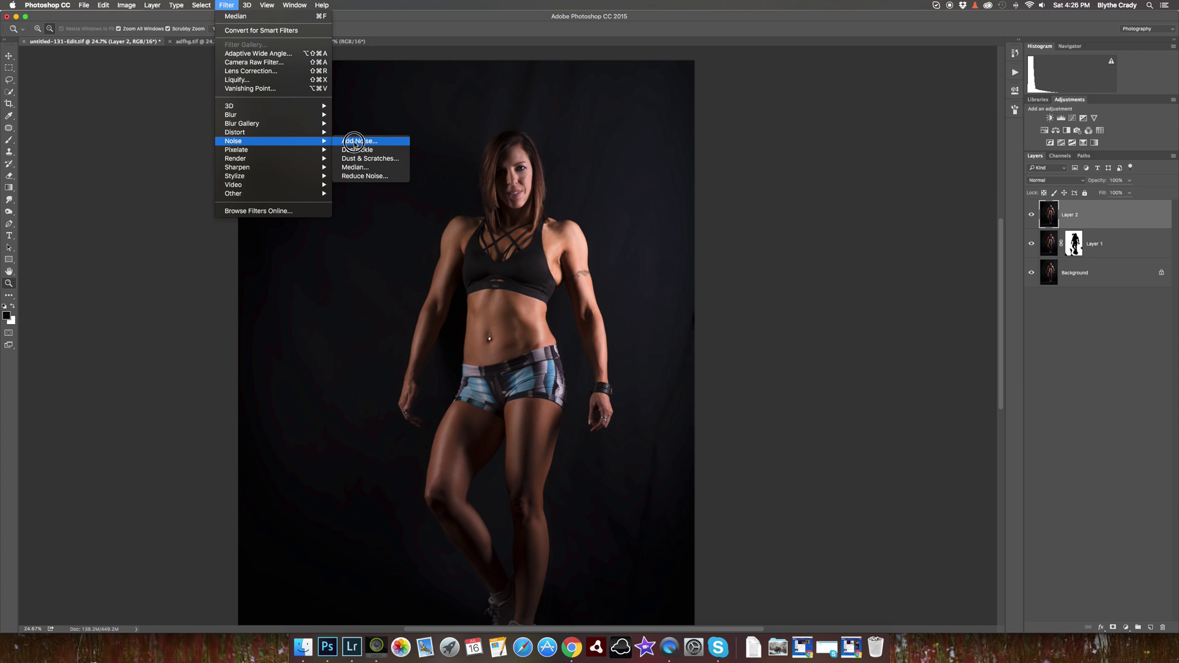
{"action": "left_click", "coordinate": [360, 142]}
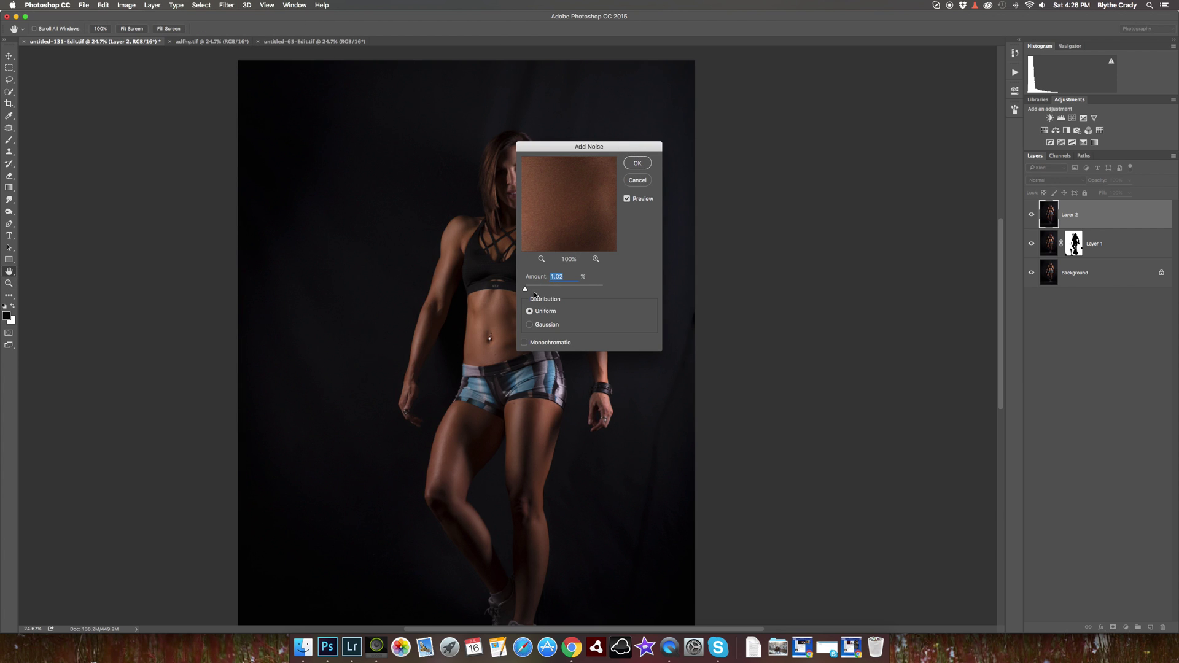
{"action": "left_click", "coordinate": [638, 164]}
{"action": "mouse_move", "coordinate": [649, 263]}
{"action": "left_mouse_down"}
{"action": "mouse_move", "coordinate": [687, 256]}
{"action": "mouse_move", "coordinate": [728, 210]}
{"action": "left_mouse_up"}
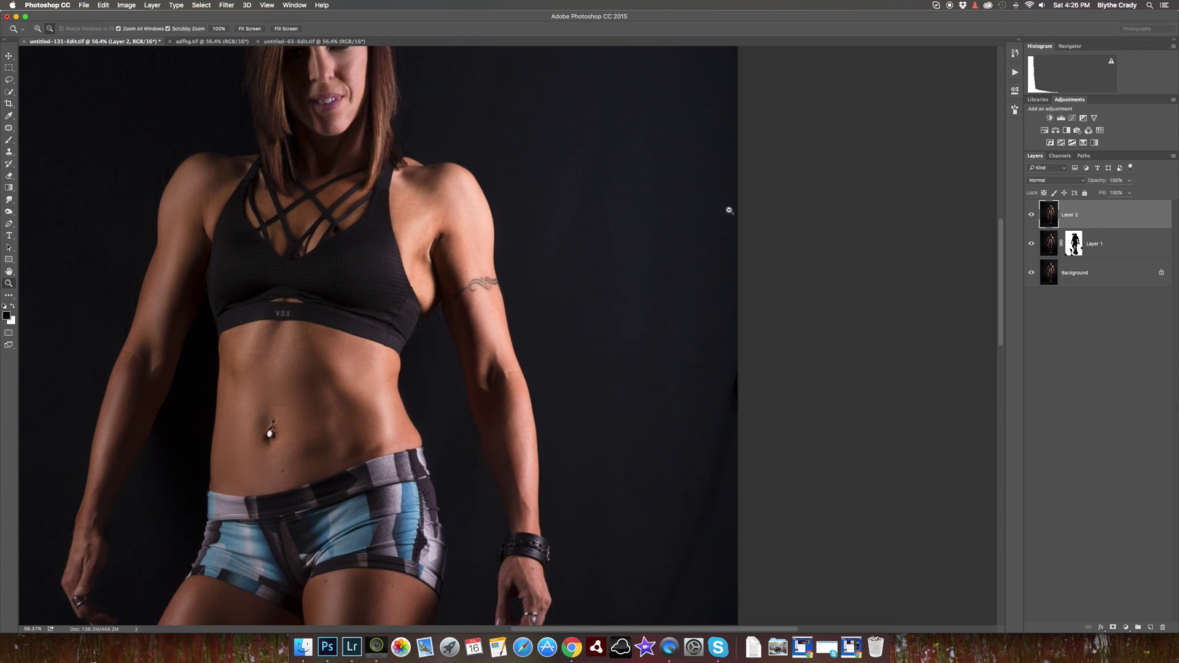
{"action": "left_click", "coordinate": [1033, 214]}
{"action": "left_click", "coordinate": [1031, 215]}
{"action": "left_click_drag", "start_coordinate": [430, 209], "coordinate": [494, 189]}
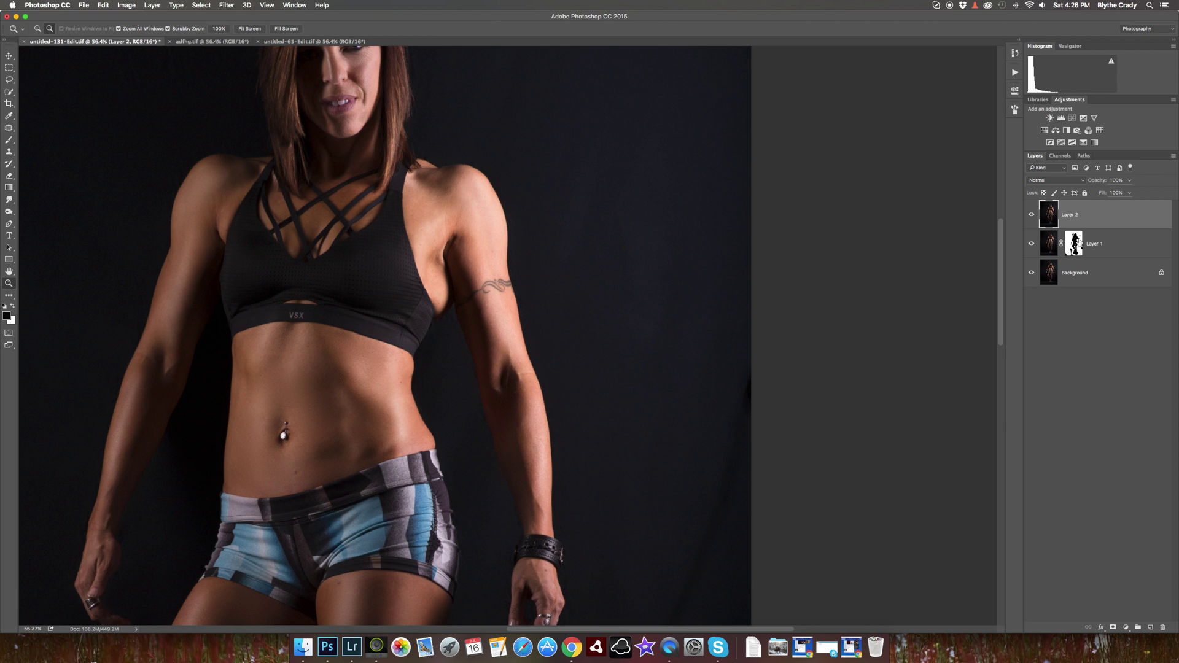
{"action": "left_click", "coordinate": [1075, 245]}
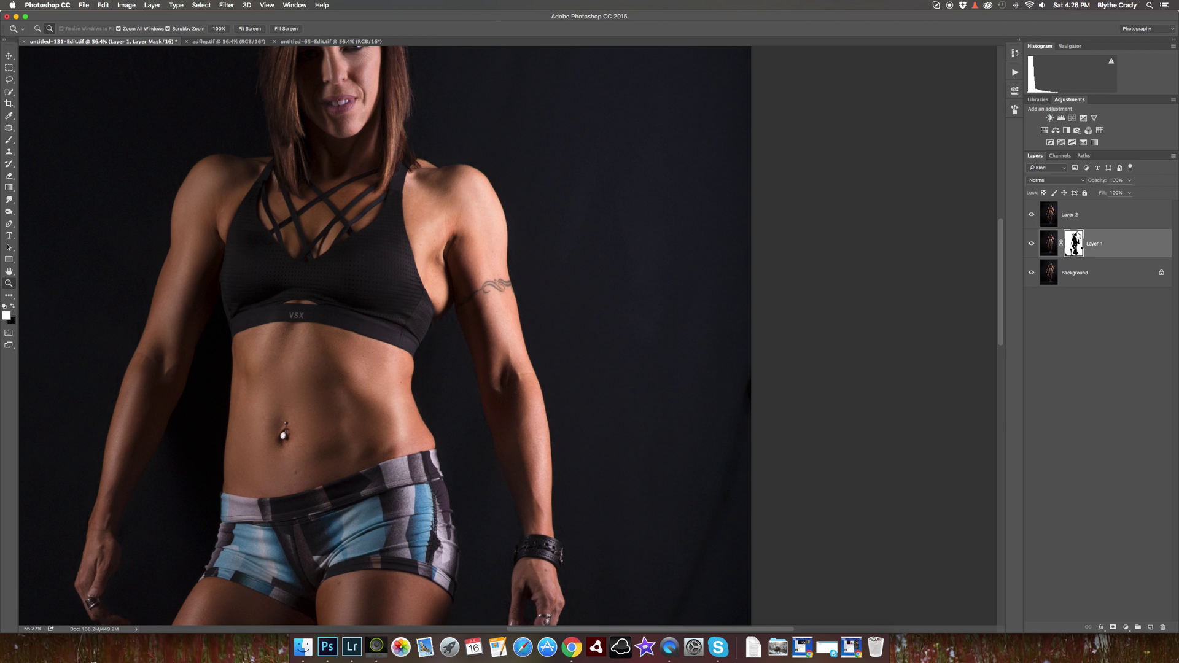
Copy Layer 1's figure mask onto Layer 2, then zoom out to see the whole figure
{"action": "left_click_drag", "start_coordinate": [1078, 245], "coordinate": [1078, 216]}
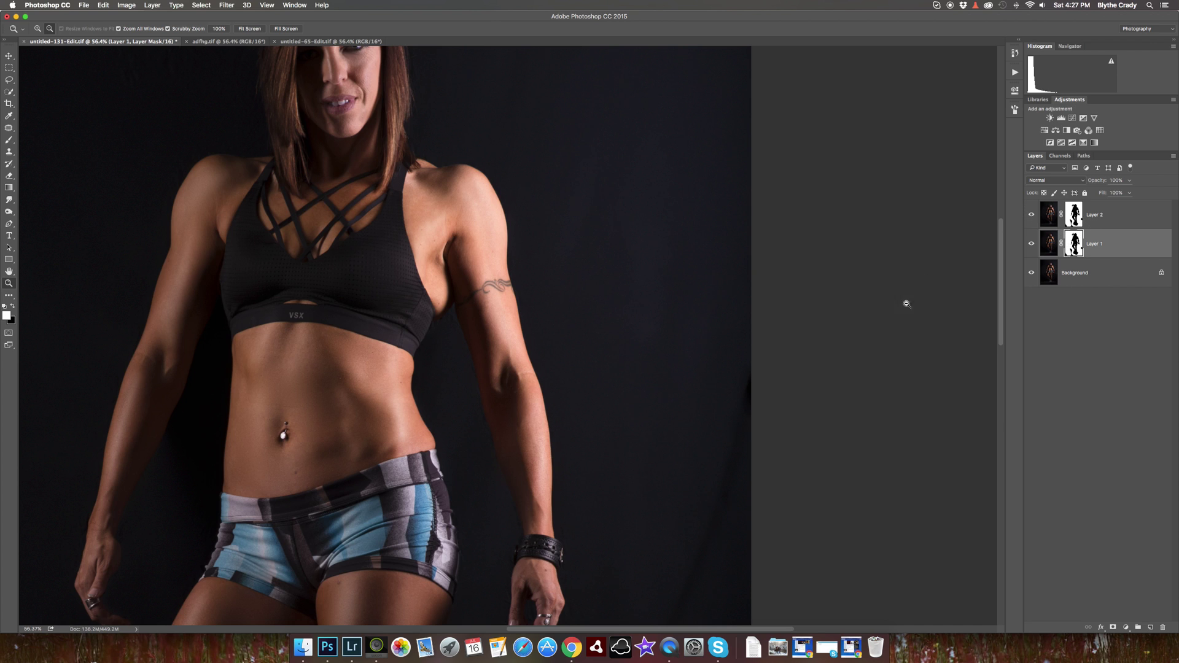
{"action": "left_click", "coordinate": [682, 363], "text": "alt"}
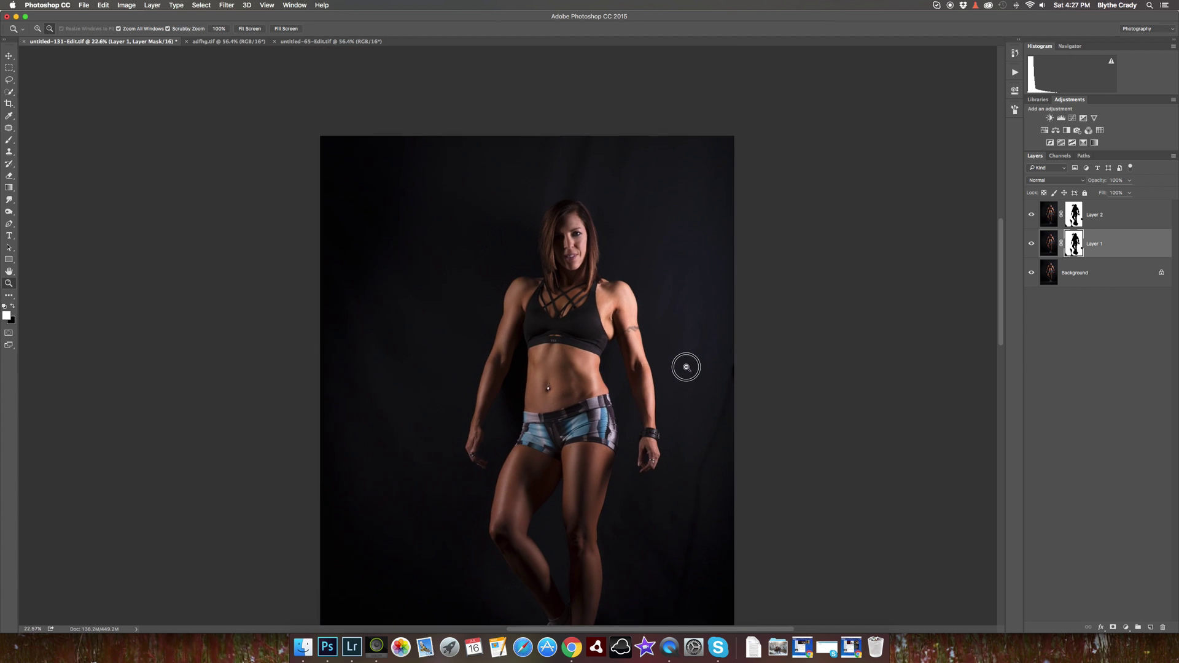
{"action": "left_click", "coordinate": [681, 371], "text": "alt"}
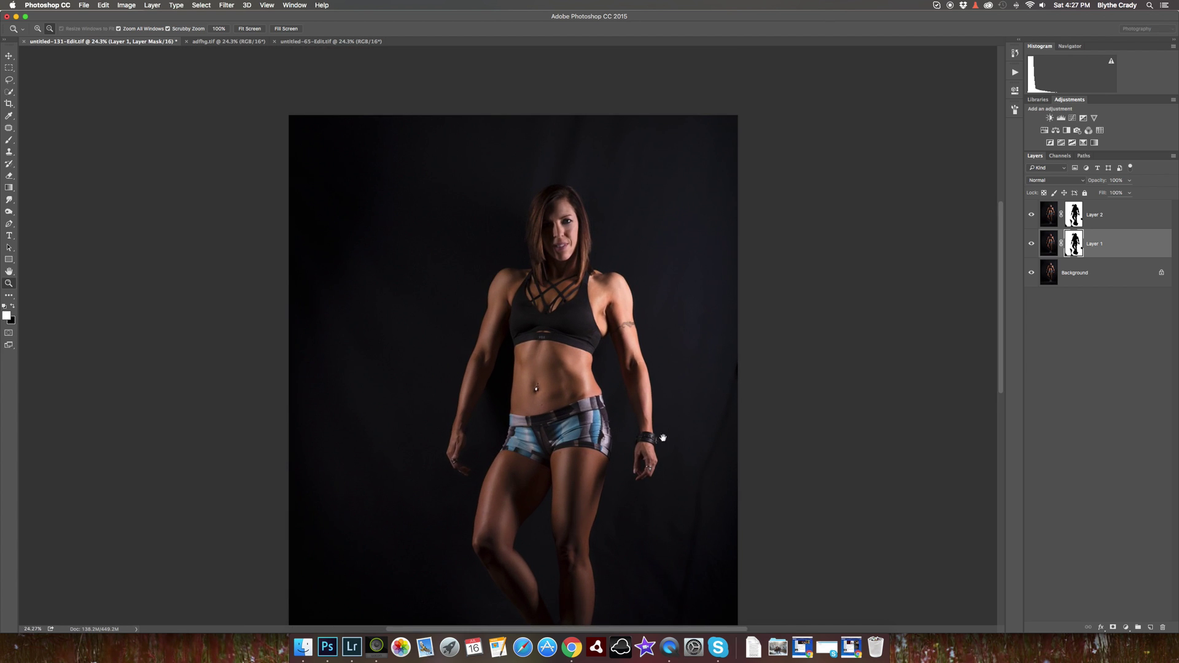
{"action": "mouse_move", "coordinate": [663, 437]}
{"action": "left_mouse_down"}
{"action": "mouse_move", "coordinate": [621, 368]}
{"action": "mouse_move", "coordinate": [637, 377]}
{"action": "mouse_move", "coordinate": [631, 387]}
{"action": "mouse_move", "coordinate": [546, 357]}
{"action": "left_mouse_up"}
Switch to the Patch Tool from the healing-tools group
{"action": "key", "text": "j"}
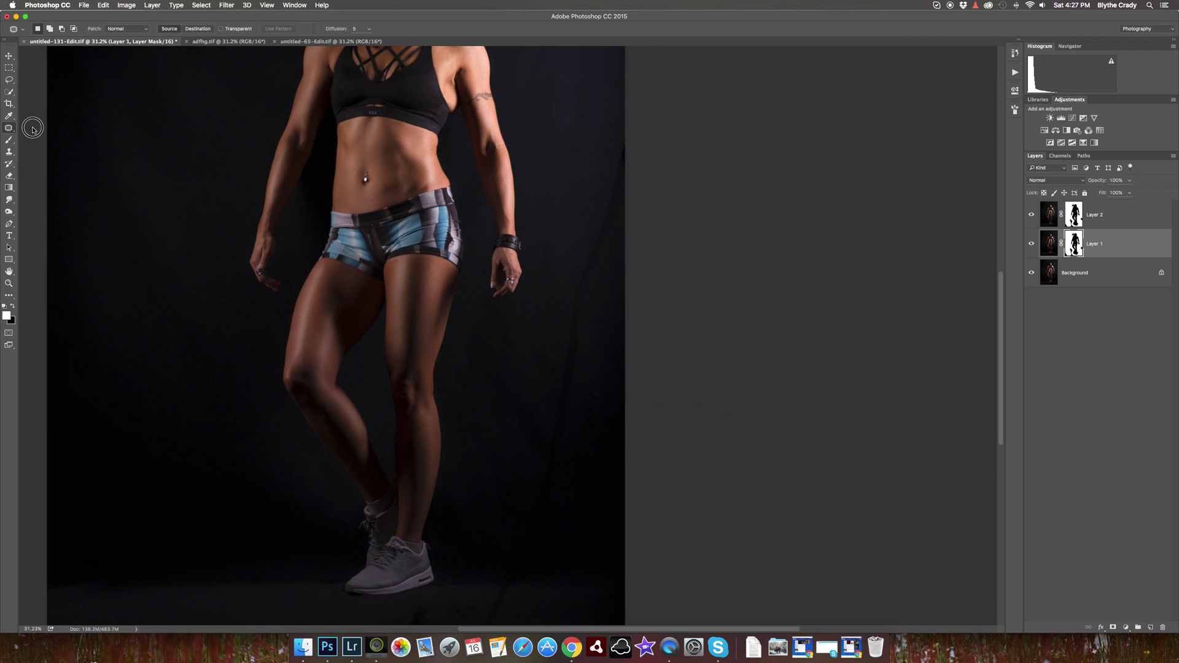
{"action": "left_click_drag", "start_coordinate": [12, 129], "coordinate": [38, 144]}
{"action": "left_click", "coordinate": [36, 146]}
Outline a wrinkled backdrop strip right of the model, move it onto smoother backdrop, and select Layer 2
{"action": "left_click_drag", "start_coordinate": [610, 239], "coordinate": [571, 446]}
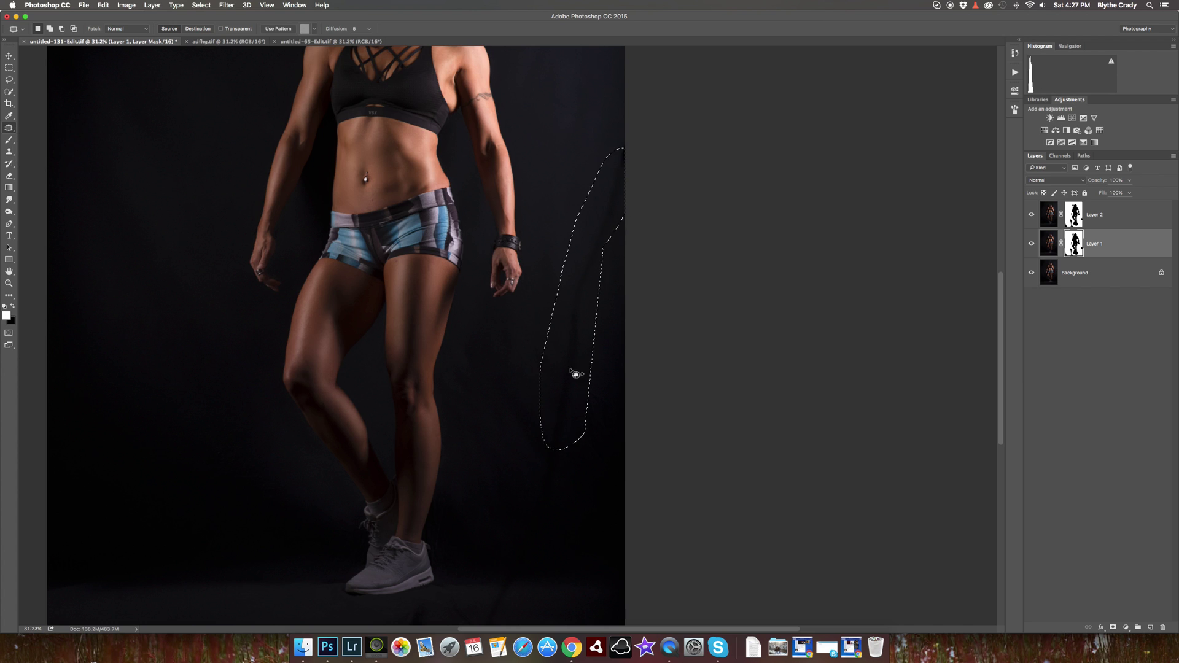
{"action": "left_click_drag", "start_coordinate": [570, 232], "coordinate": [562, 368]}
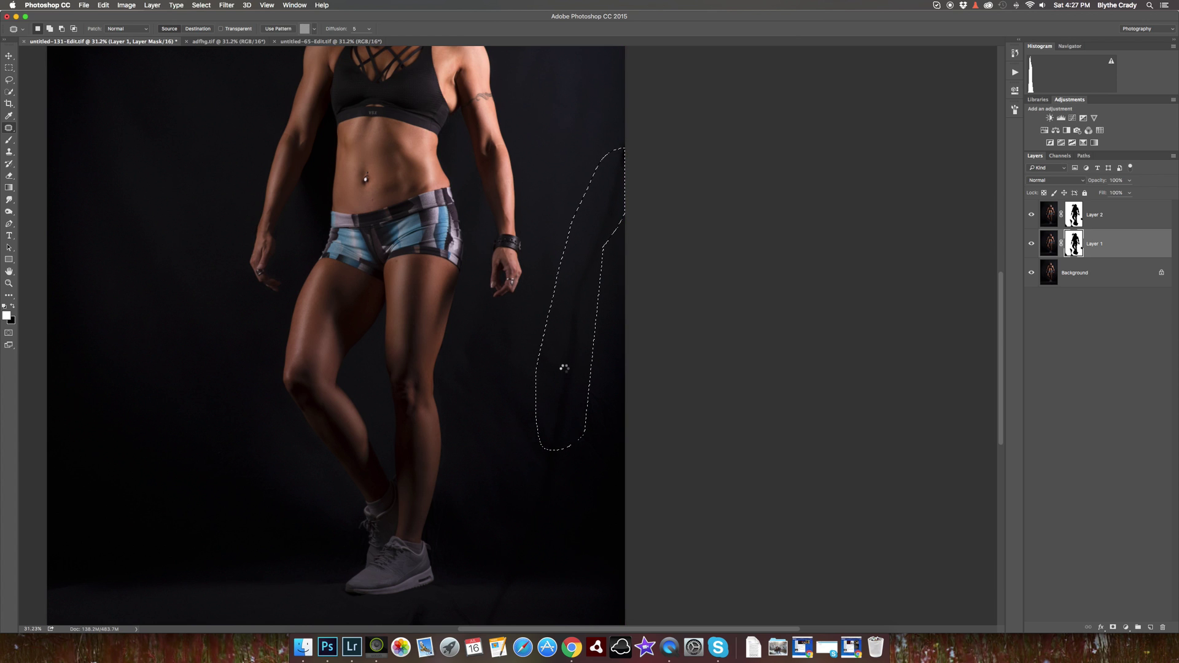
{"action": "left_click", "coordinate": [1052, 215]}
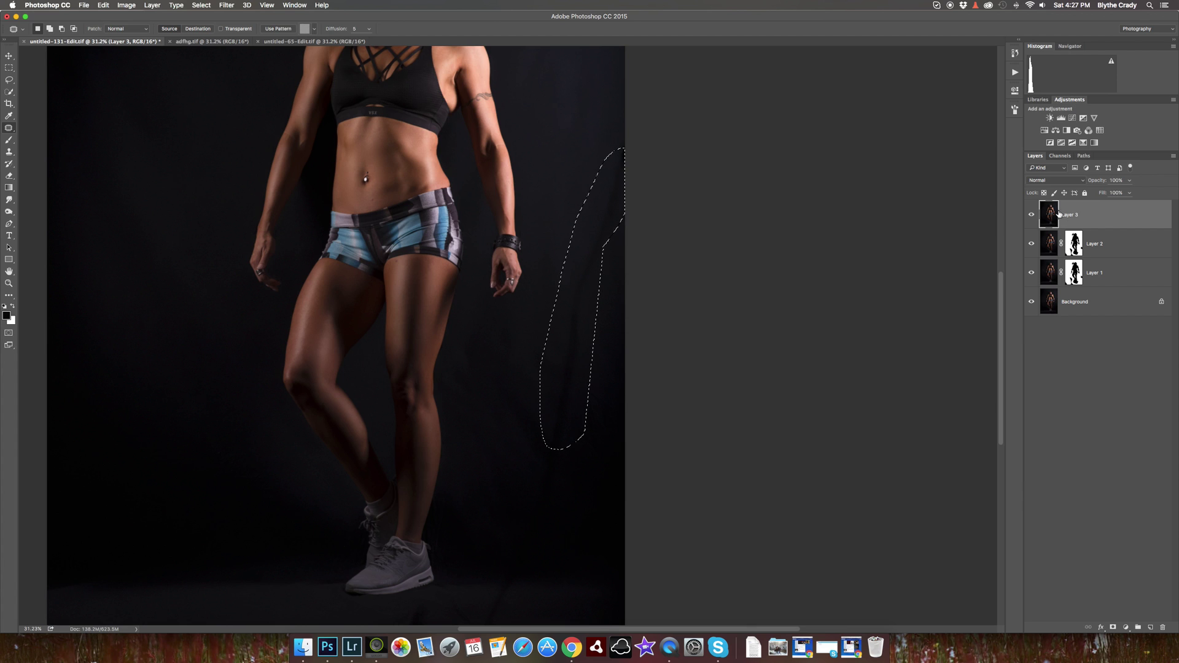
Patch the backdrop strip right of the model and the floor right of the shoe
{"action": "left_click_drag", "start_coordinate": [559, 296], "coordinate": [557, 186]}
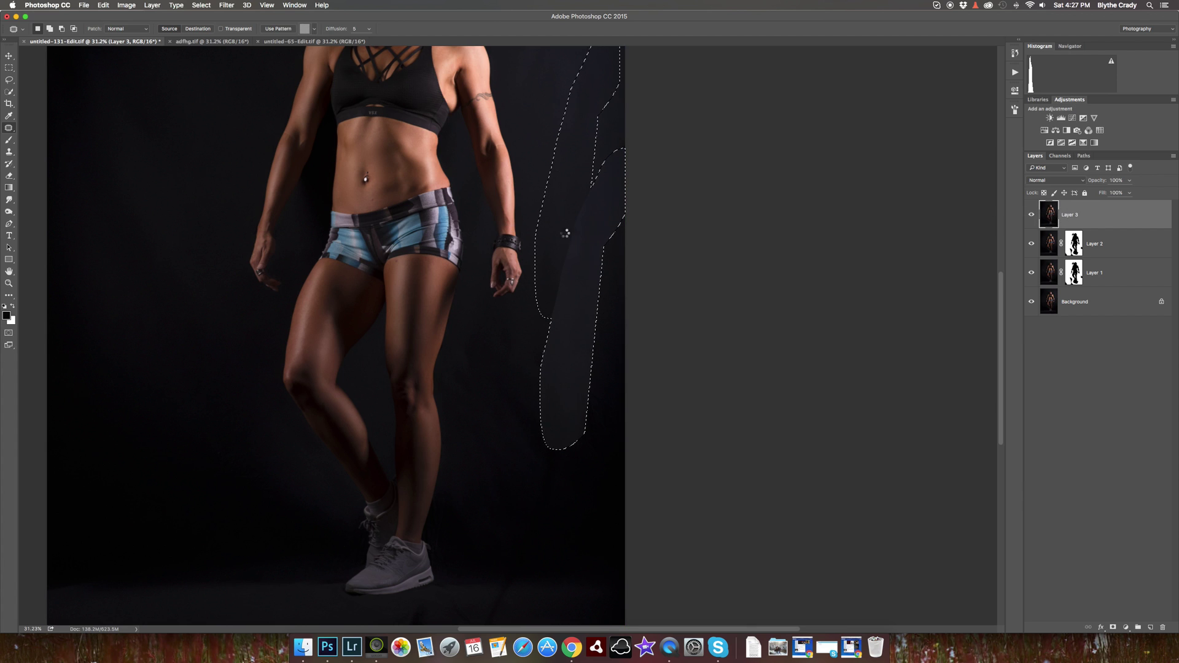
{"action": "left_click_drag", "start_coordinate": [579, 440], "coordinate": [668, 252]}
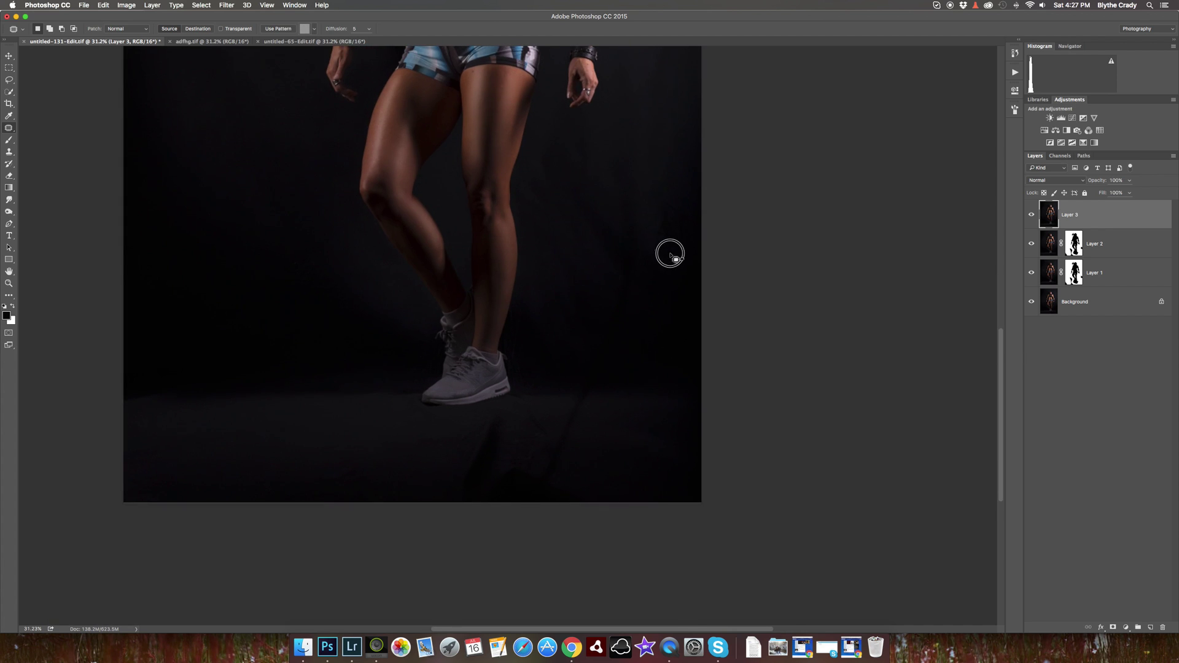
{"action": "mouse_move", "coordinate": [570, 447]}
{"action": "left_mouse_down"}
{"action": "mouse_move", "coordinate": [533, 464]}
{"action": "mouse_move", "coordinate": [615, 455]}
{"action": "left_mouse_up"}
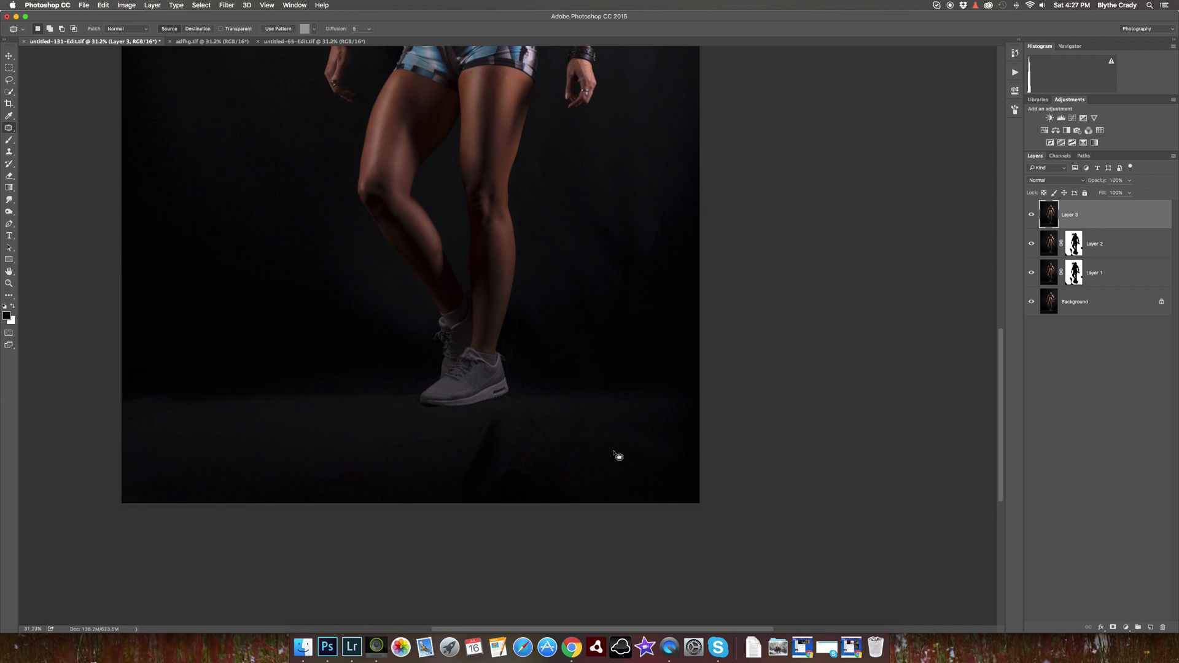
{"action": "mouse_move", "coordinate": [565, 384]}
{"action": "left_mouse_down"}
{"action": "mouse_move", "coordinate": [470, 438]}
{"action": "mouse_move", "coordinate": [606, 453]}
{"action": "left_mouse_up"}
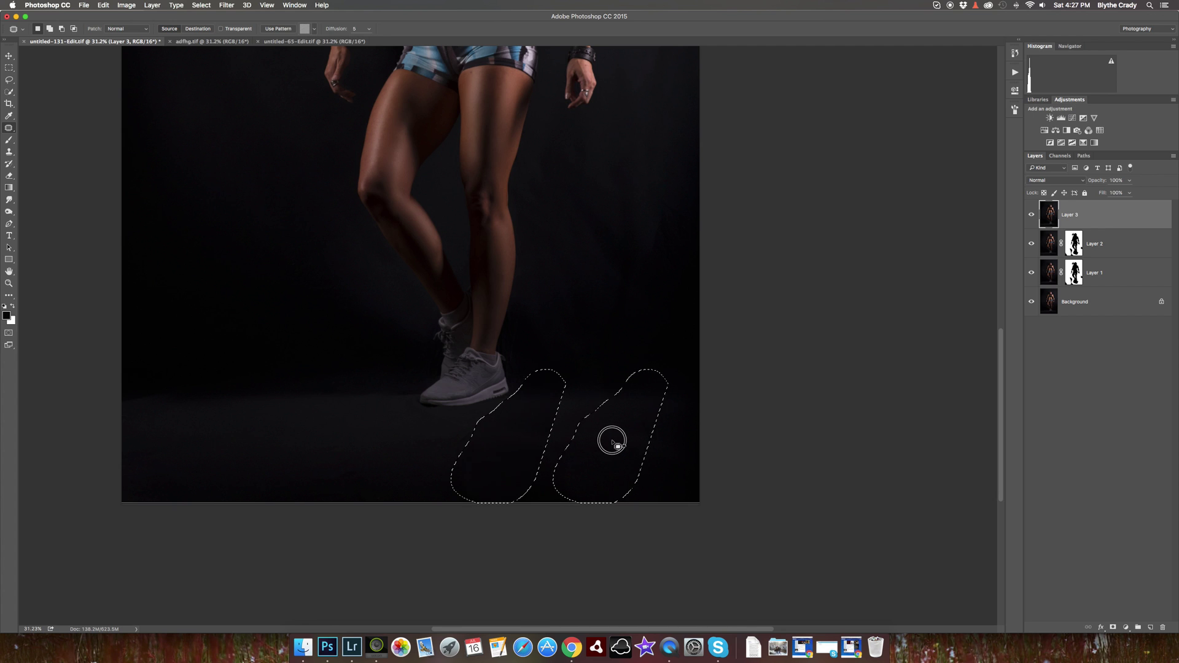
{"action": "left_click", "coordinate": [402, 457]}
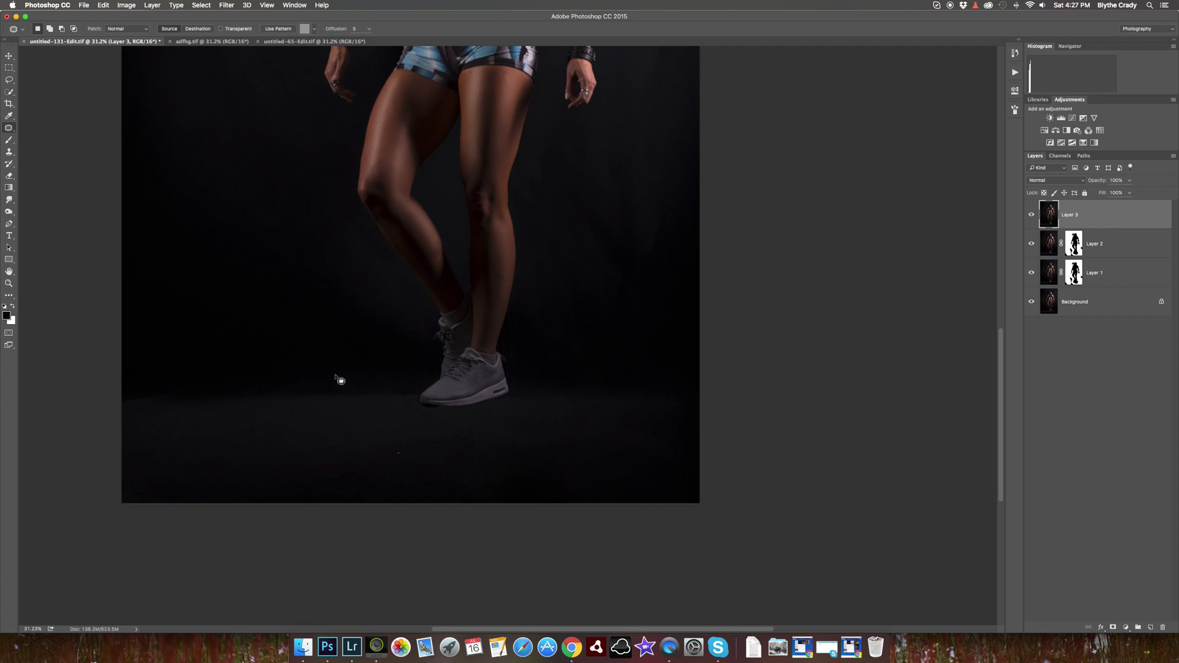
Patch the wrinkled backdrop left of the shoe and left of the head
{"action": "mouse_move", "coordinate": [341, 353]}
{"action": "left_mouse_down"}
{"action": "mouse_move", "coordinate": [290, 313]}
{"action": "mouse_move", "coordinate": [344, 335]}
{"action": "left_mouse_up"}
{"action": "left_click_drag", "start_coordinate": [337, 330], "coordinate": [224, 287]}
{"action": "left_click", "coordinate": [258, 258]}
{"action": "scroll", "coordinate": [350, 460], "scroll_direction": "up", "scroll_amount": 10}
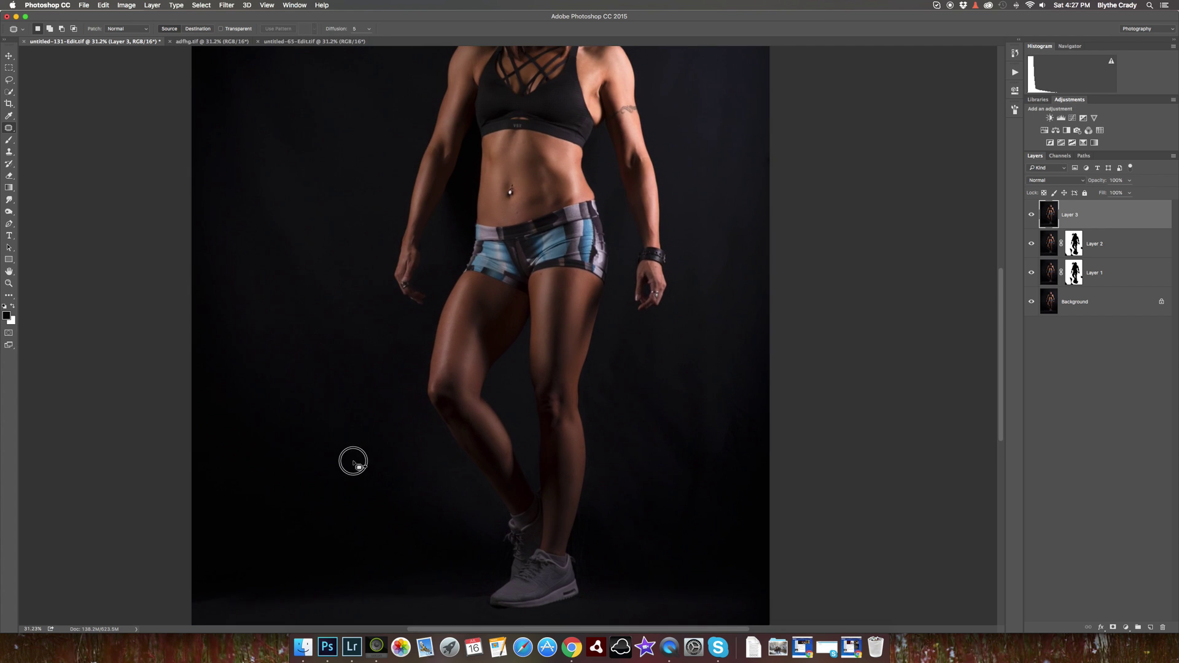
{"action": "scroll", "coordinate": [316, 404], "scroll_direction": "up", "scroll_amount": 2}
{"action": "scroll", "coordinate": [320, 438], "scroll_direction": "up", "scroll_amount": 3}
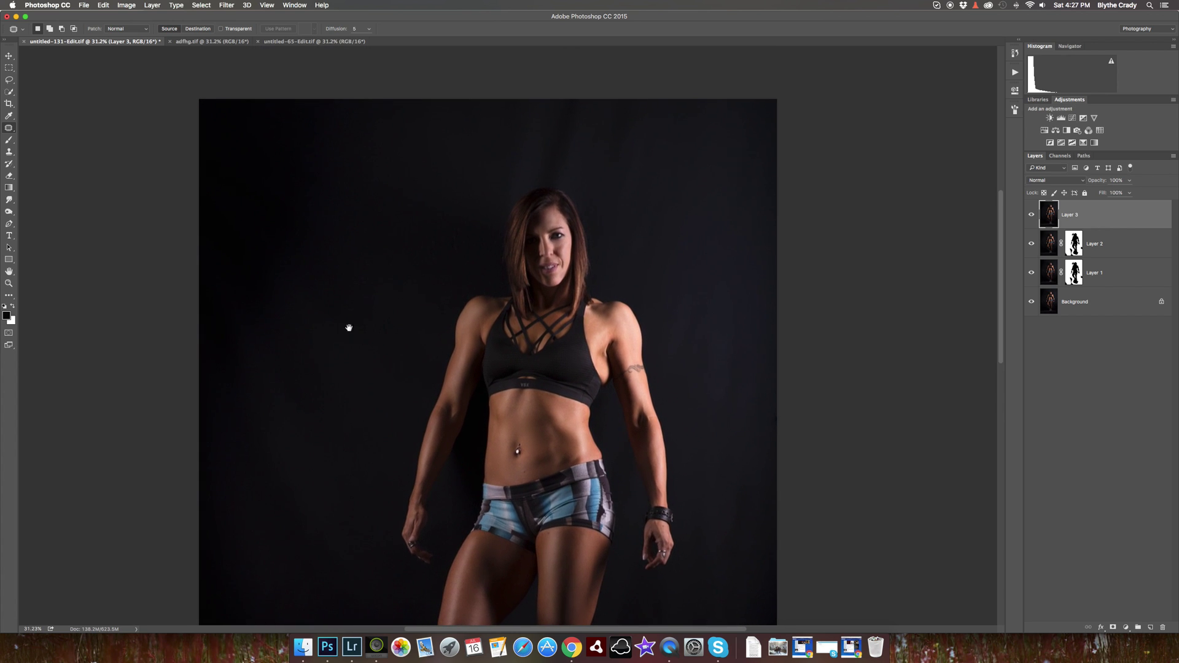
{"action": "left_click_drag", "start_coordinate": [375, 289], "coordinate": [321, 376]}
{"action": "left_click", "coordinate": [321, 374]}
Patch the wrinkled top-left corner and the backdrop above the model's head
{"action": "mouse_move", "coordinate": [261, 149]}
{"action": "left_mouse_down"}
{"action": "mouse_move", "coordinate": [226, 157]}
{"action": "mouse_move", "coordinate": [276, 255]}
{"action": "left_mouse_up"}
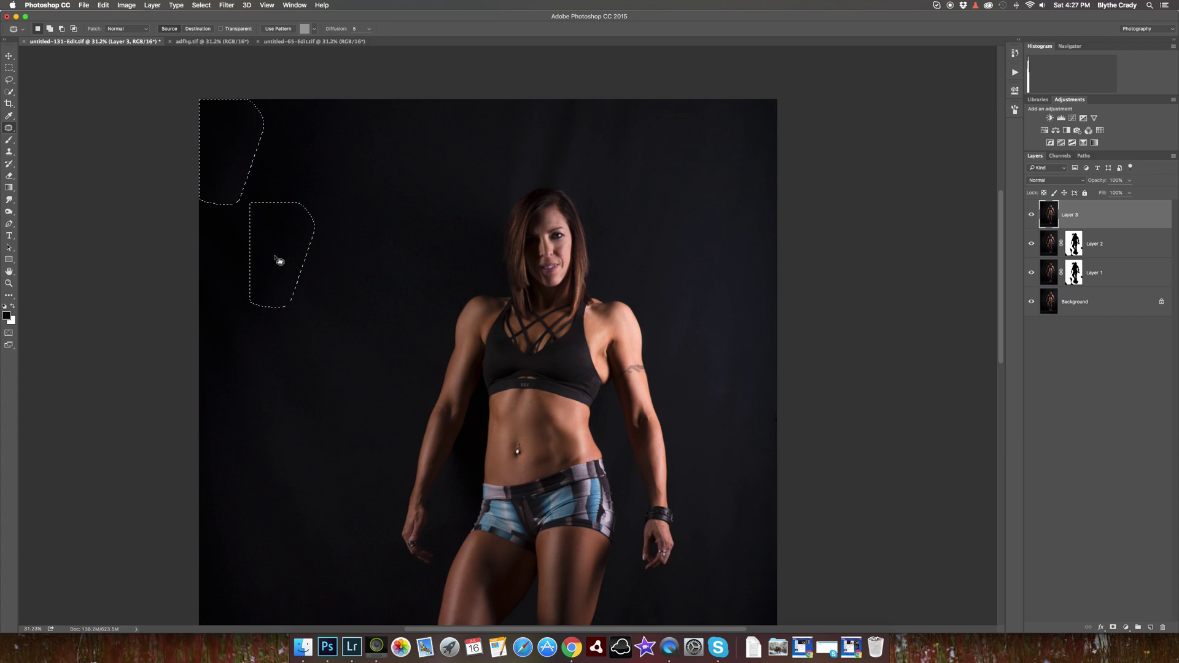
{"action": "left_click", "coordinate": [526, 177]}
{"action": "left_click_drag", "start_coordinate": [526, 177], "coordinate": [528, 182]}
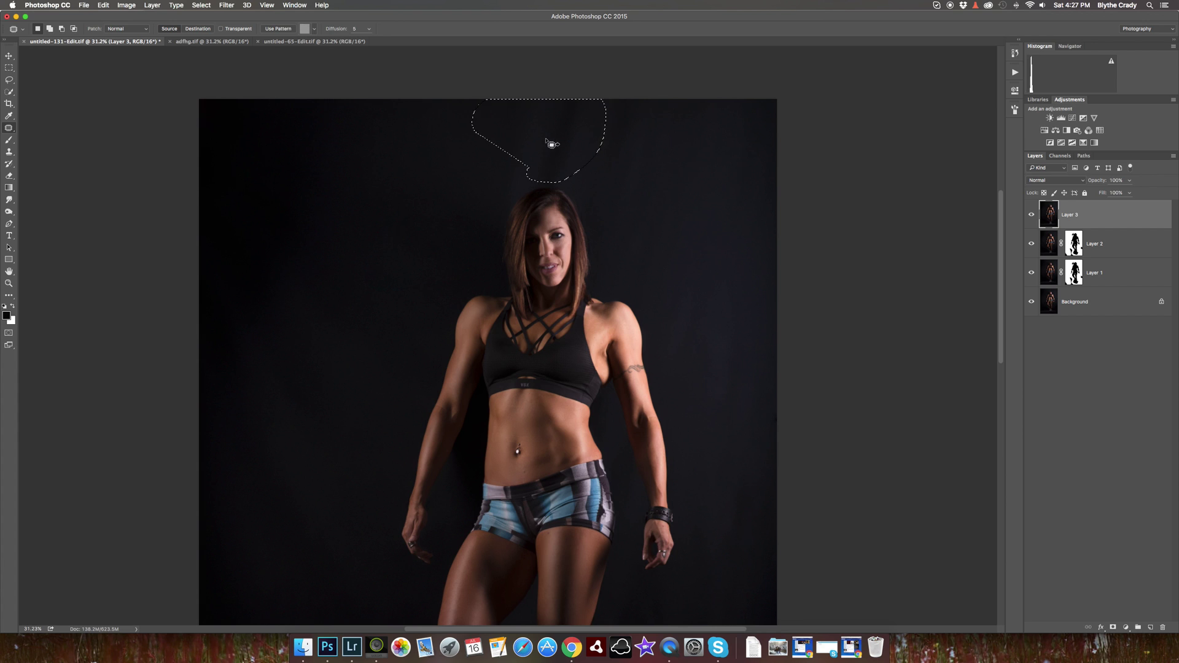
{"action": "left_click_drag", "start_coordinate": [549, 143], "coordinate": [371, 201]}
{"action": "left_click", "coordinate": [372, 201]}
{"action": "key", "text": "z"}
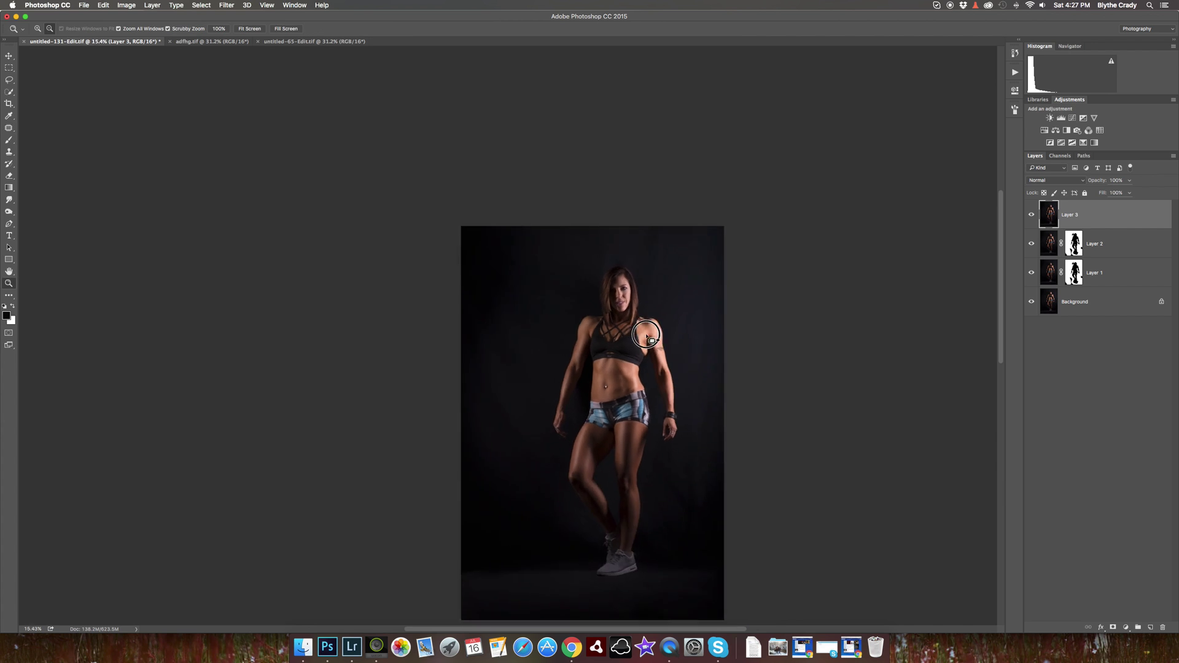
{"action": "left_click_drag", "start_coordinate": [664, 331], "coordinate": [654, 335]}
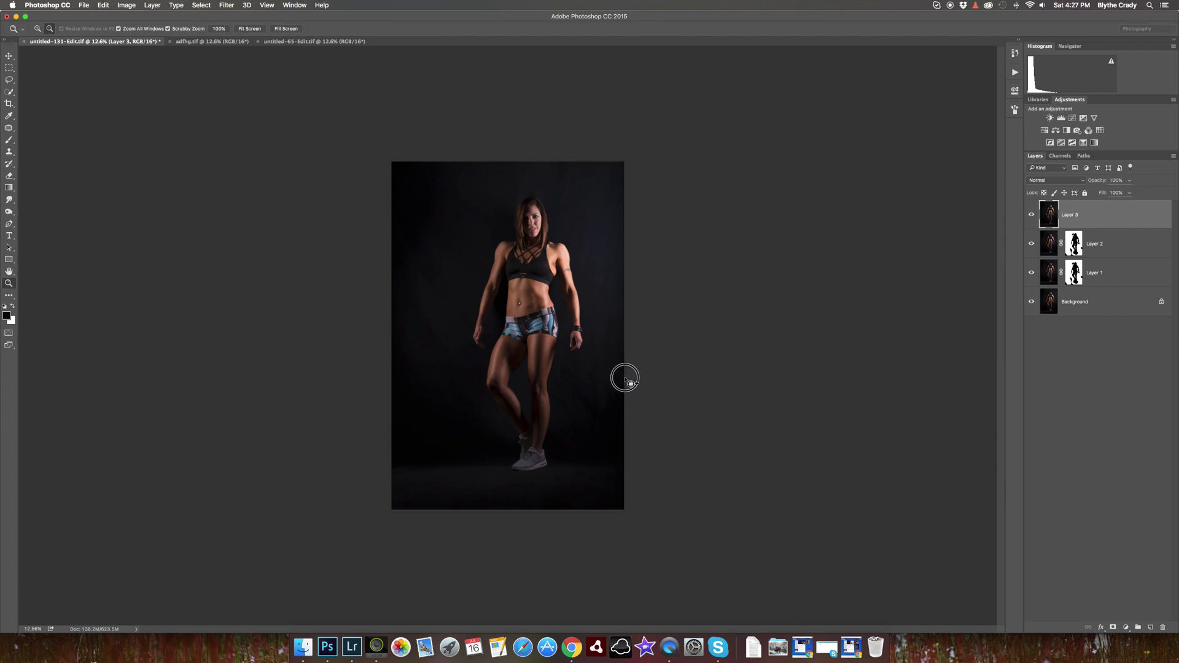
{"action": "left_click_drag", "start_coordinate": [624, 376], "coordinate": [641, 376]}
{"action": "mouse_move", "coordinate": [619, 416]}
{"action": "left_mouse_down"}
{"action": "mouse_move", "coordinate": [653, 403]}
{"action": "mouse_move", "coordinate": [553, 361]}
{"action": "left_mouse_up"}
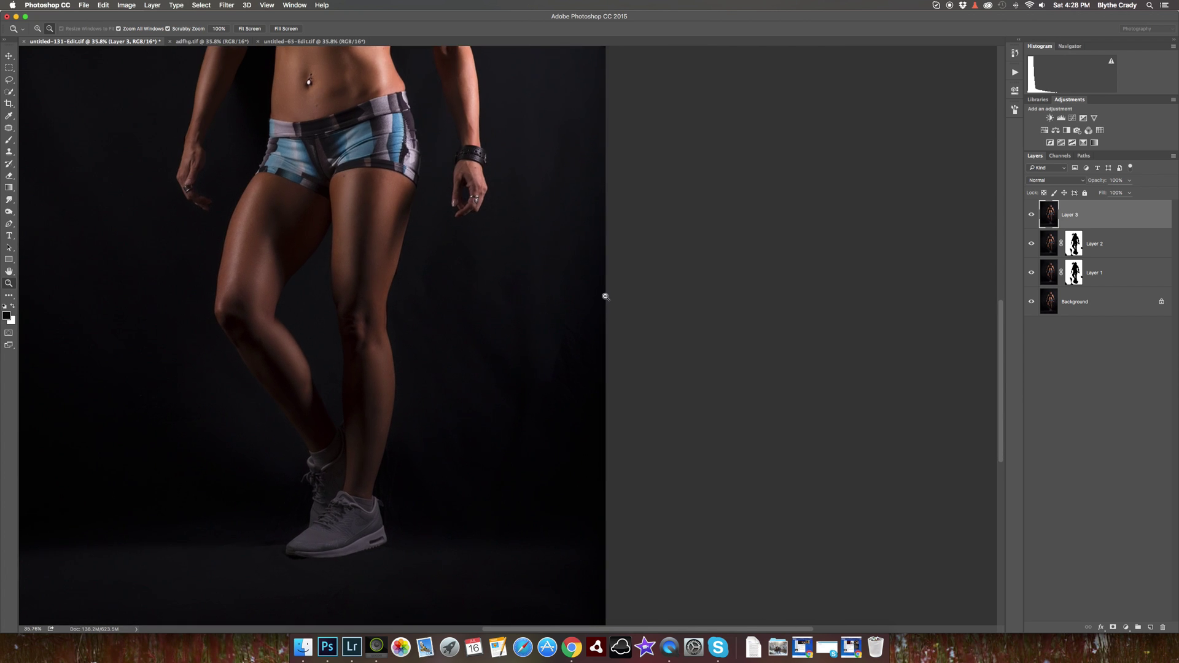
{"action": "left_click_drag", "start_coordinate": [503, 287], "coordinate": [489, 309]}
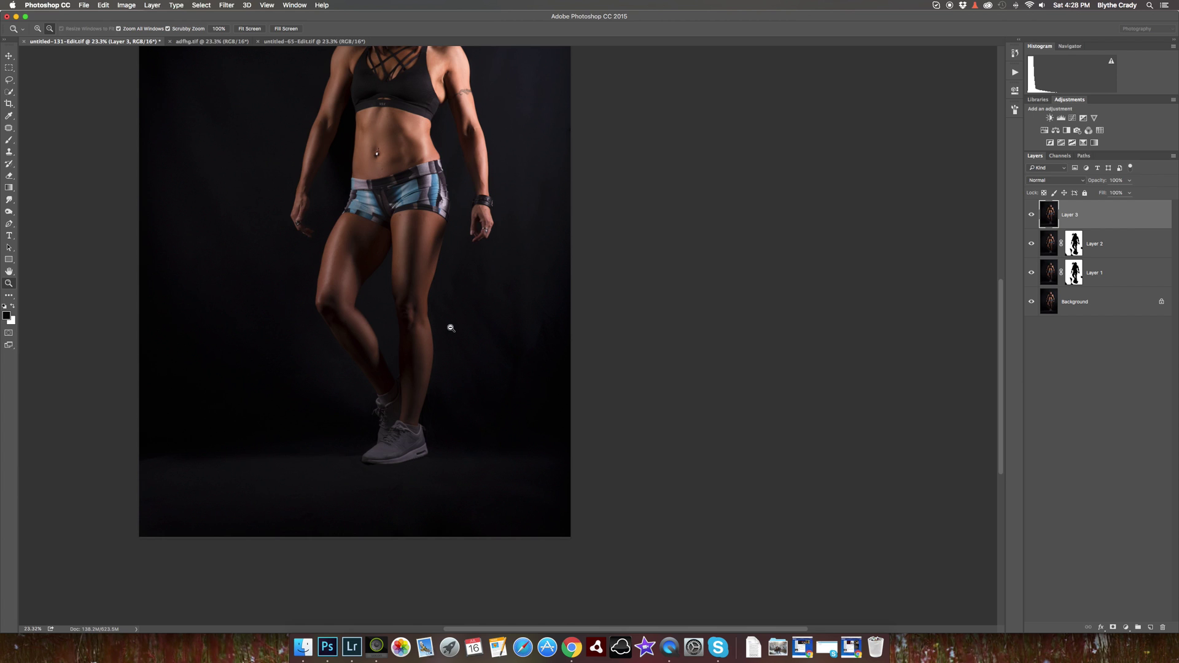
{"action": "left_click_drag", "start_coordinate": [554, 353], "coordinate": [571, 350]}
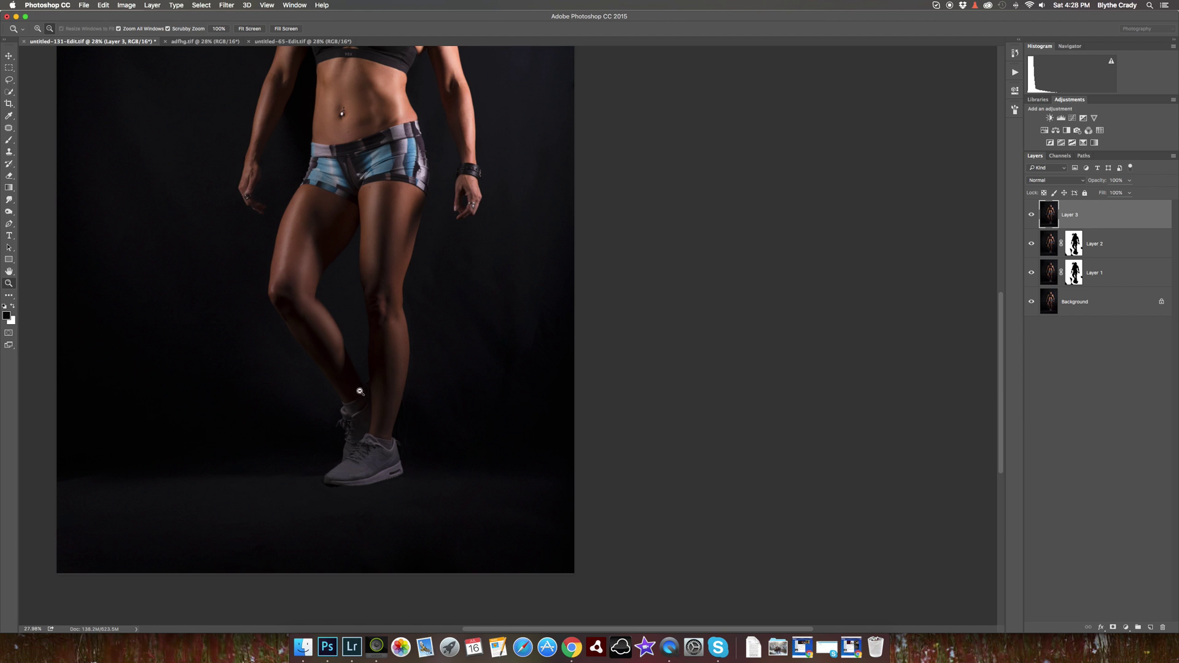
{"action": "left_click", "coordinate": [410, 439], "text": "alt"}
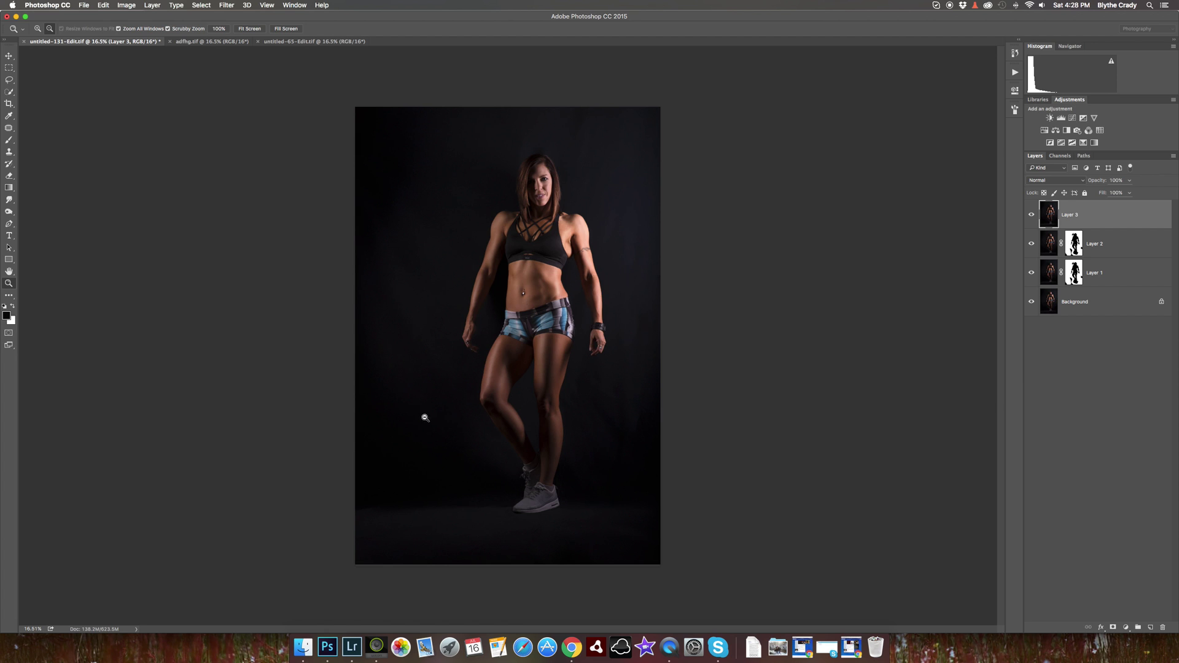
{"action": "left_click", "coordinate": [466, 455], "text": "alt"}
{"action": "left_click_drag", "start_coordinate": [467, 456], "coordinate": [476, 453]}
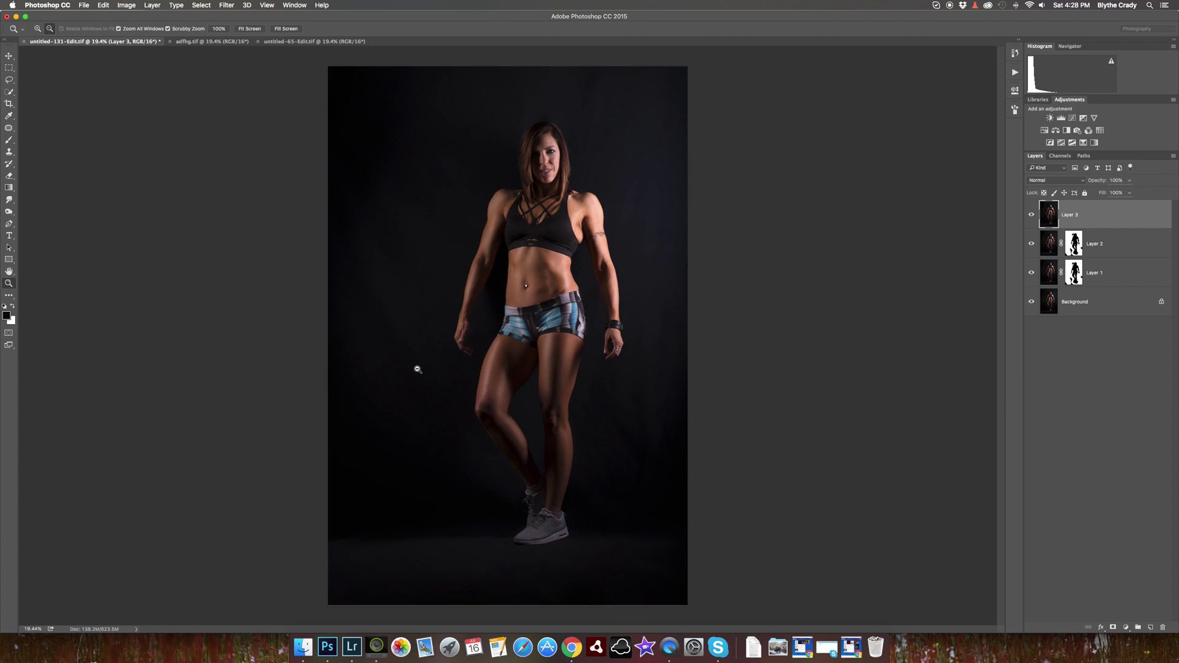
{"action": "left_click", "coordinate": [639, 334], "text": "alt"}
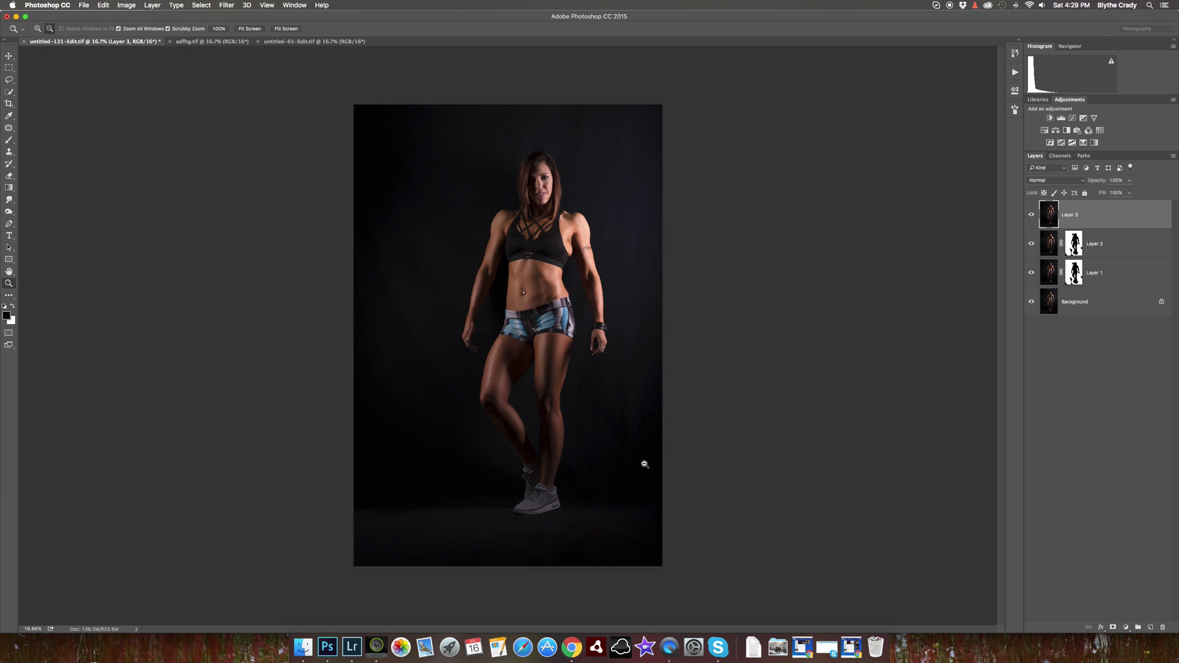
{"action": "left_click", "coordinate": [668, 645]}
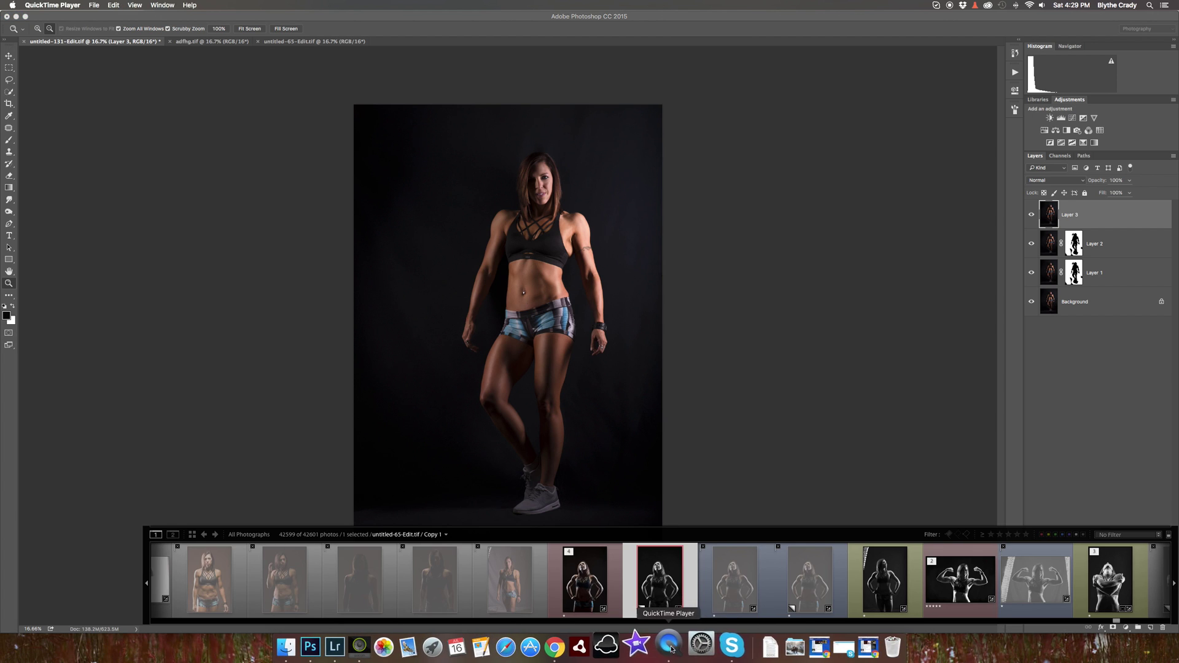
{"action": "right_click", "coordinate": [672, 639]}
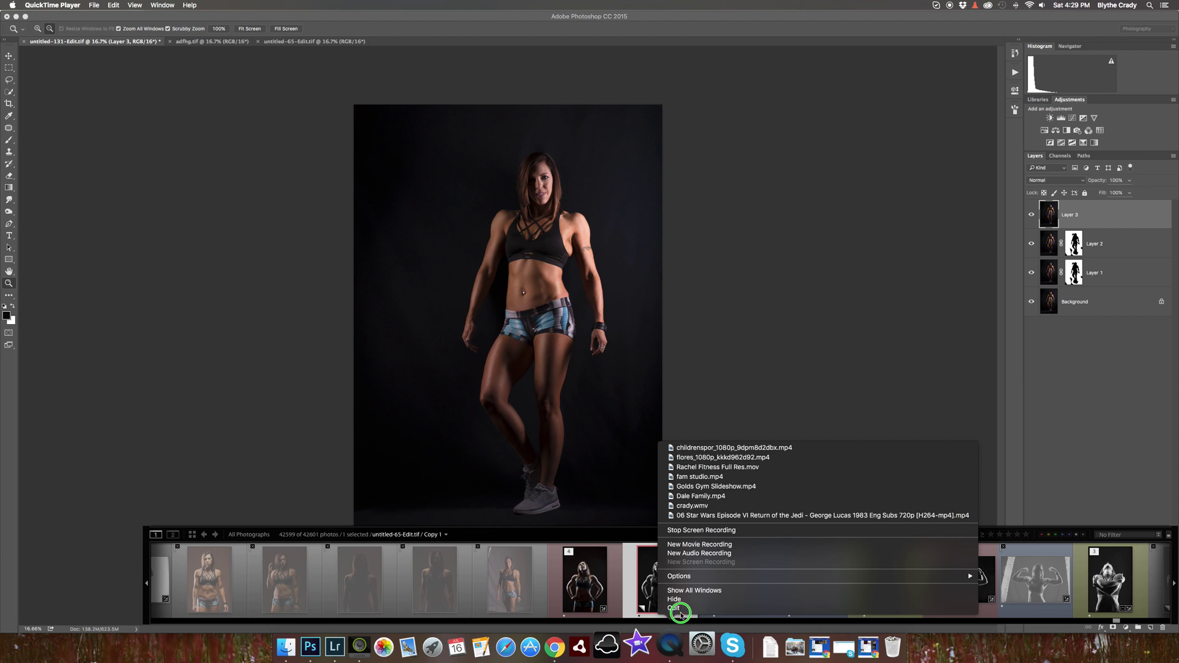